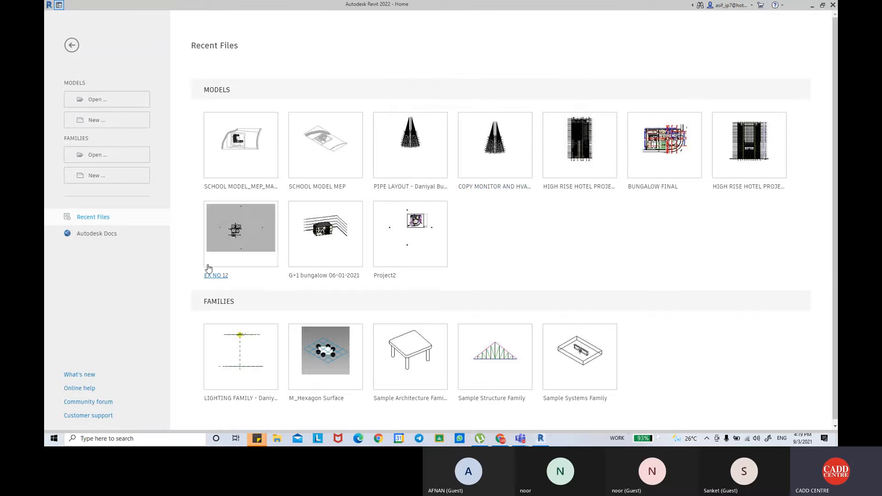
Open the recent project EX NO 12 and examine the room layout in its PLINTH LEVEL floor plan.
left_click(222, 275)
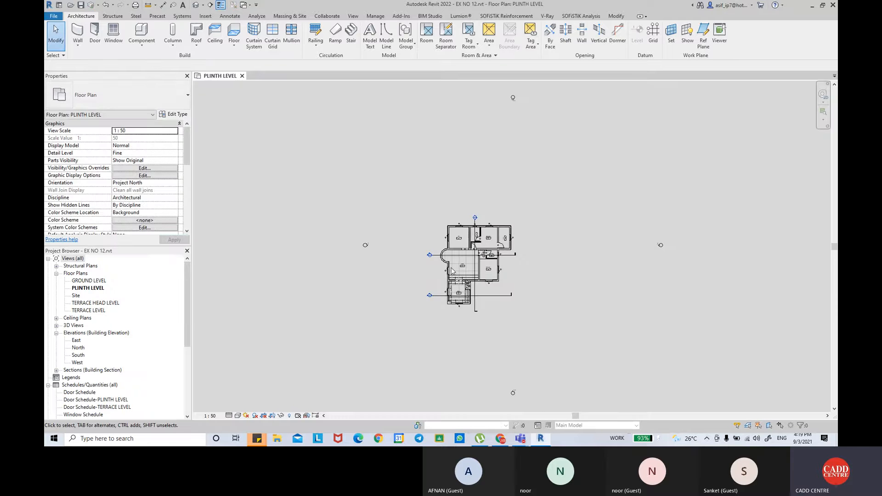
scroll(501, 257, "up", 5)
scroll(507, 253, "up", 5)
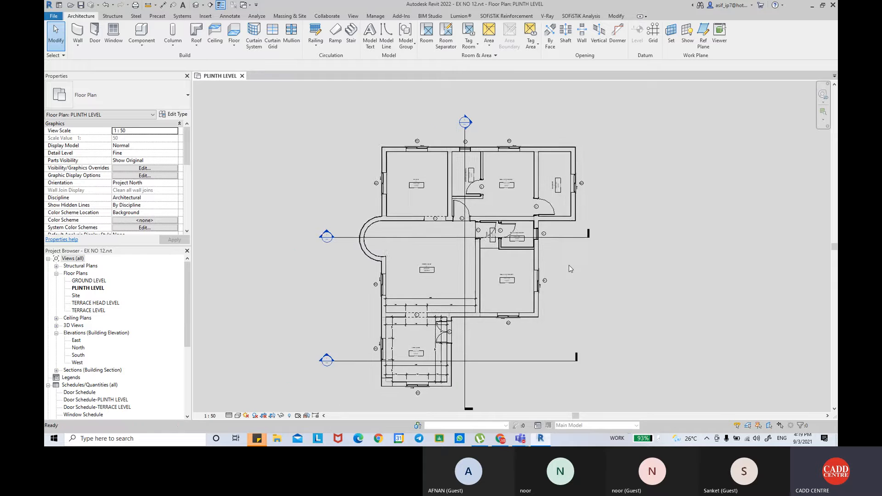
scroll(511, 208, "up", 2)
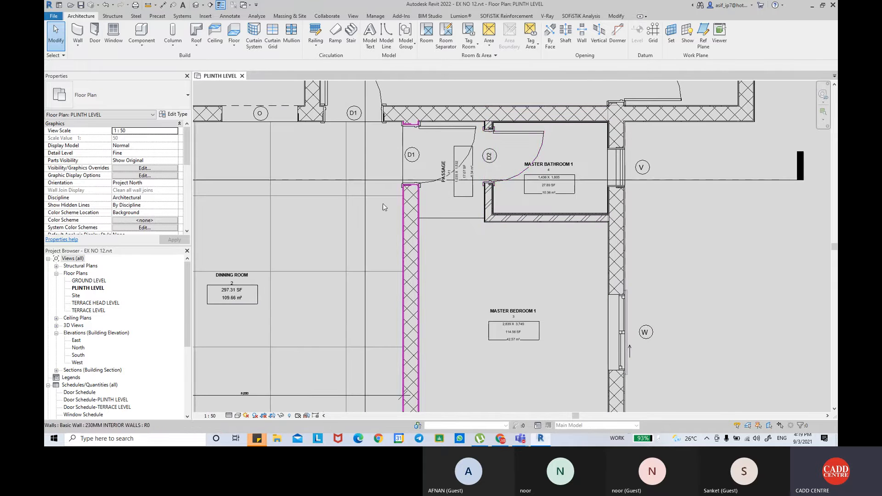
scroll(507, 198, "down", 4)
scroll(486, 152, "up", 4)
scroll(491, 138, "down", 2)
scroll(116, 352, "down", 3)
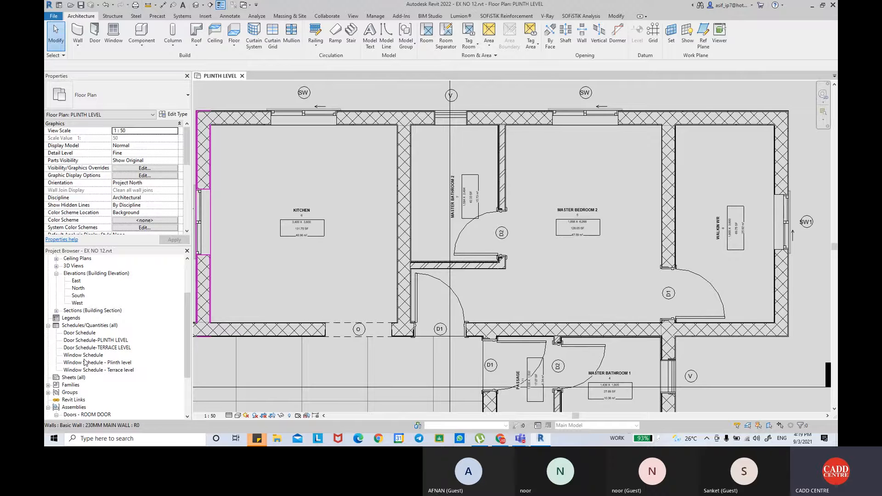
Open the Window Schedule and review its listed windows, sizes and costs.
left_click(84, 356)
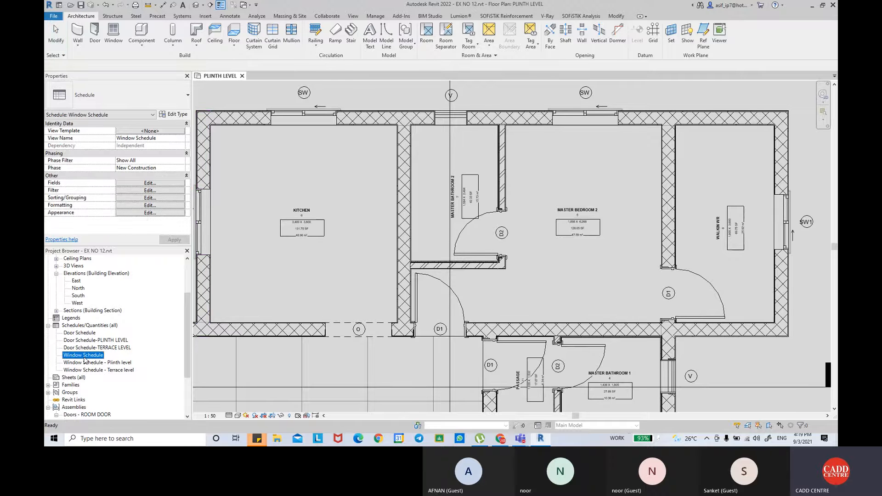
double_click(84, 356)
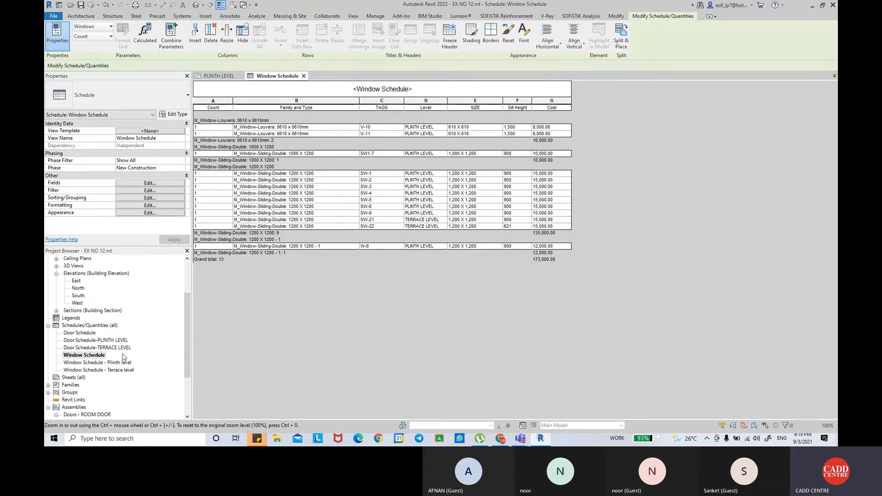
left_click(79, 326)
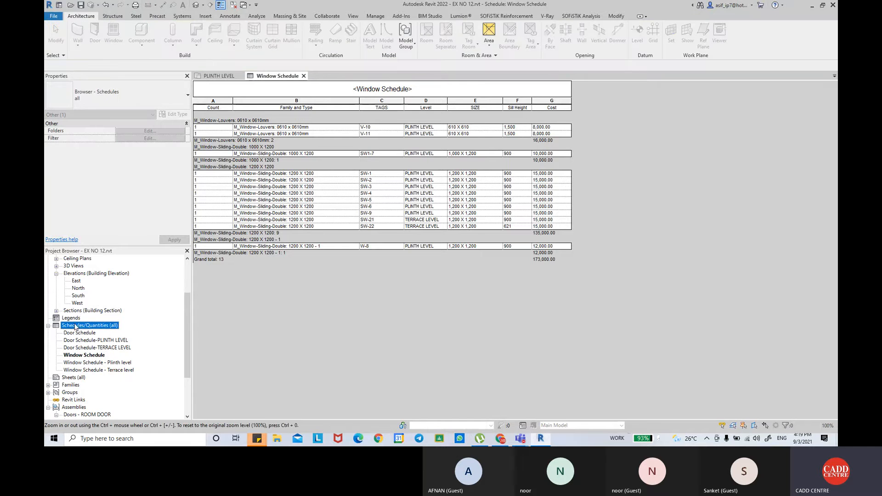
scroll(79, 327, "up", 3)
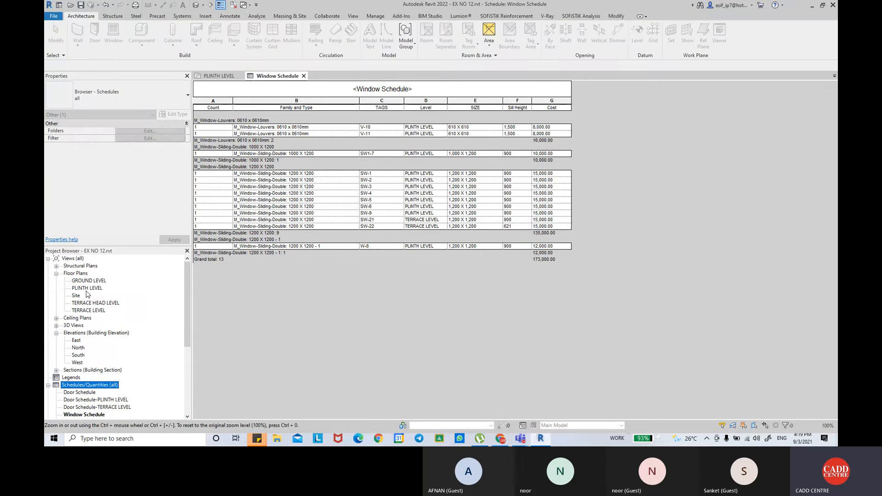
Return to the PLINTH LEVEL floor plan and inspect the walls around Master Bathroom 1.
double_click(87, 287)
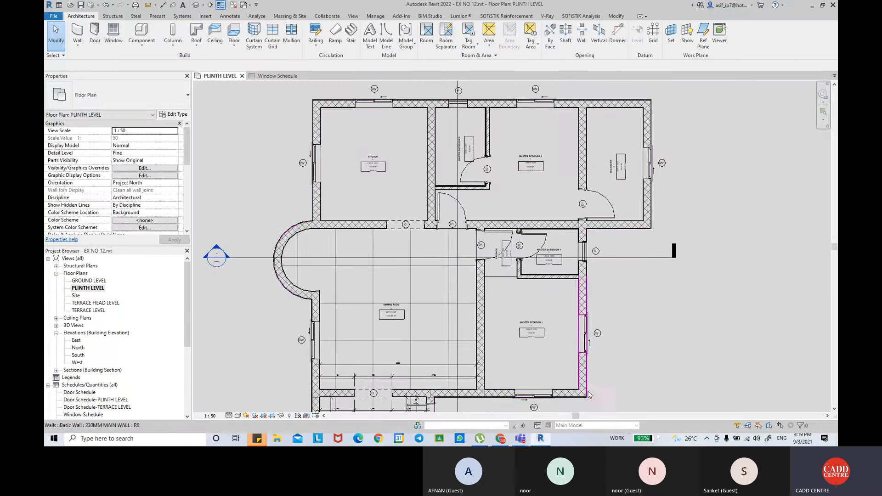
middle_click_drag(573, 368, 574, 268)
middle_click_drag(485, 334, 478, 276)
scroll(476, 276, "up", 5)
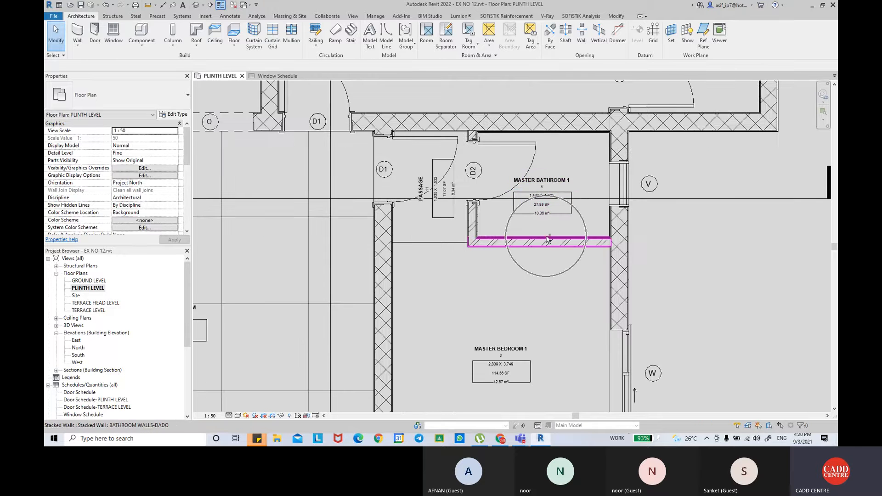
scroll(546, 239, "up", 2)
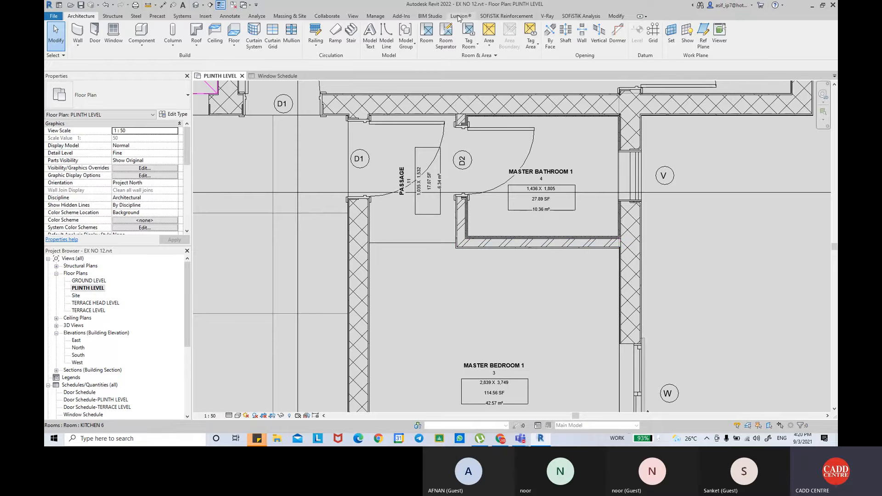
Create a new material takeoff for the Walls category named "Wall Material Takeoff - Bricks".
left_click(355, 16)
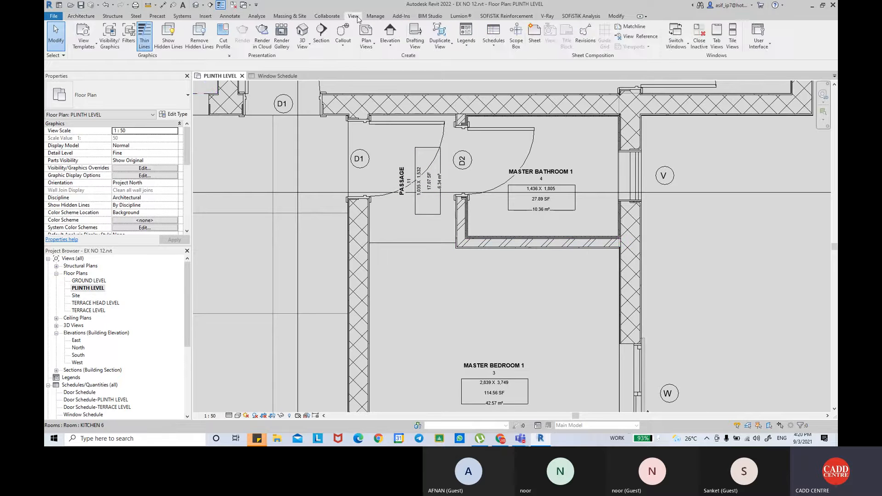
left_click(490, 52)
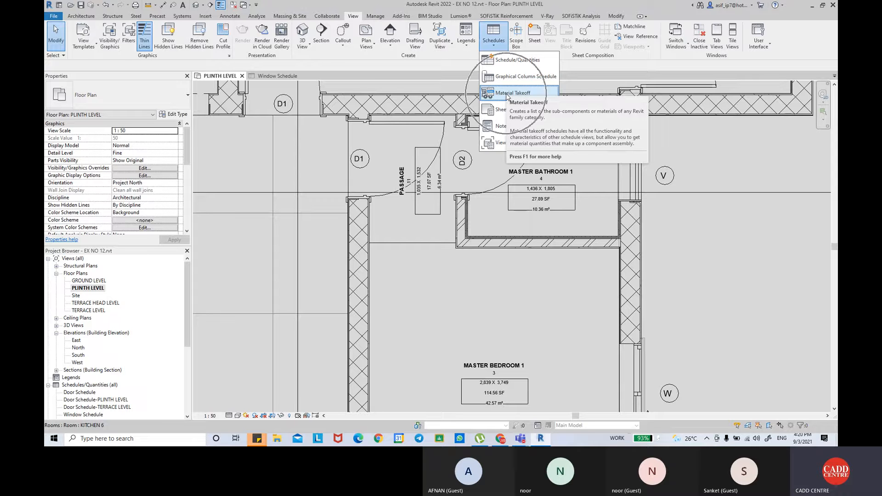
left_click(507, 94)
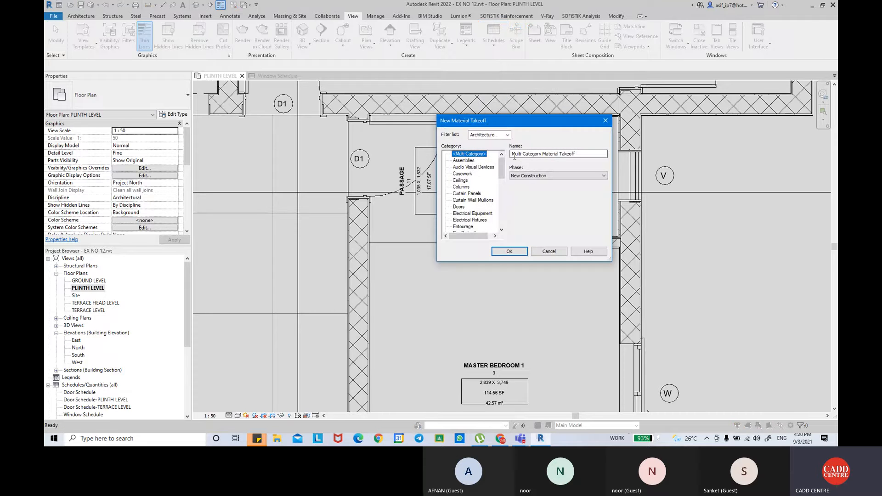
mouse_move(501, 167)
left_mouse_down()
mouse_move(502, 204)
mouse_move(506, 167)
left_mouse_up()
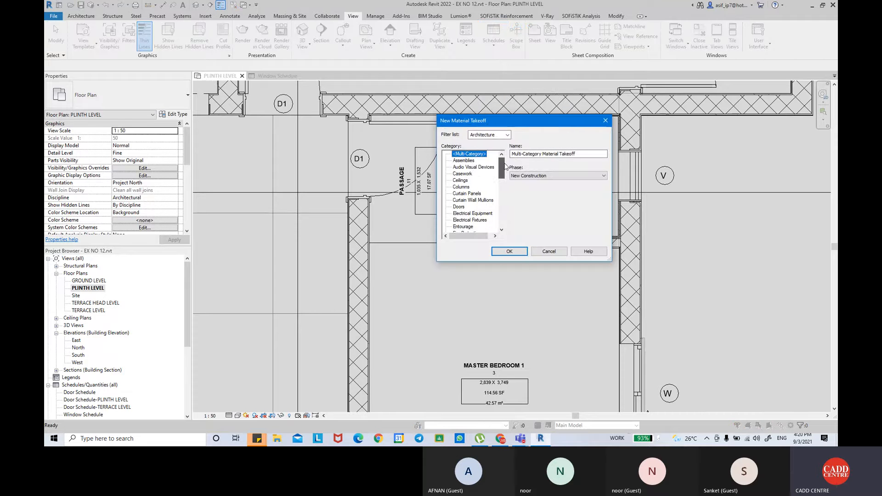
left_click_drag(504, 166, 503, 214)
left_click(459, 220)
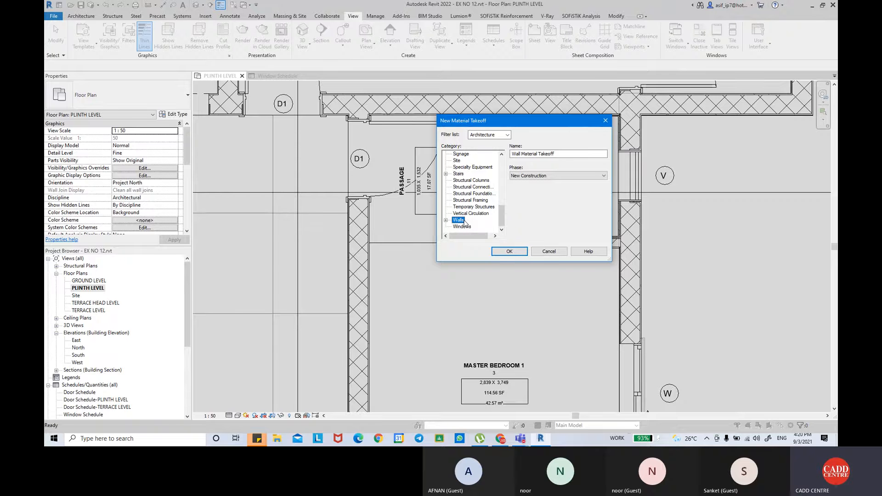
left_click(563, 153)
type("- Bricks")
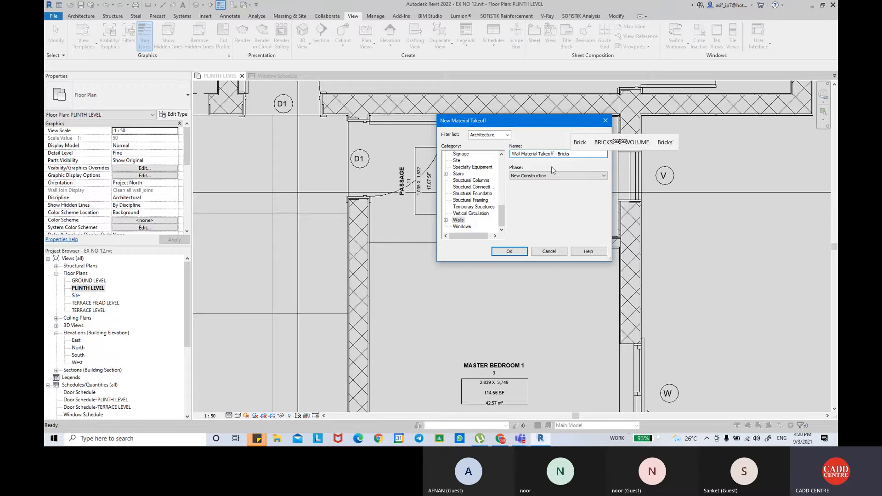
left_click(509, 251)
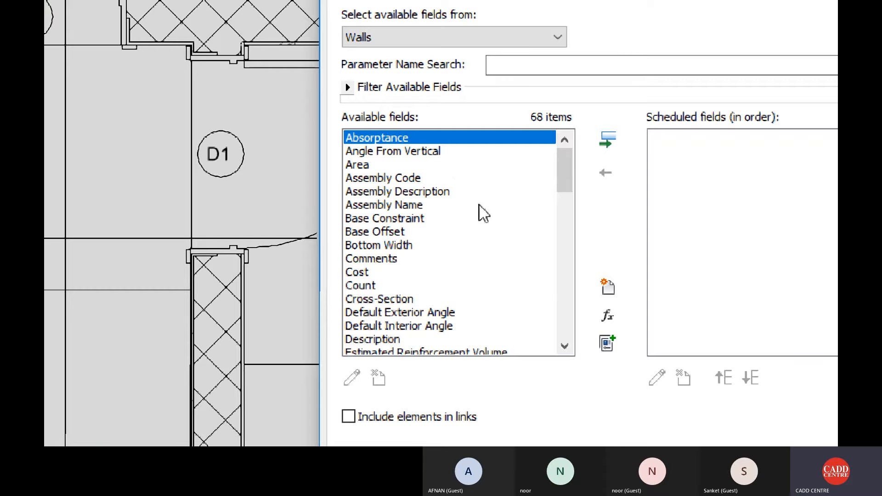
Add the Count, Family and Type, and Function fields to the wall material takeoff.
left_click(363, 285)
left_click(599, 146)
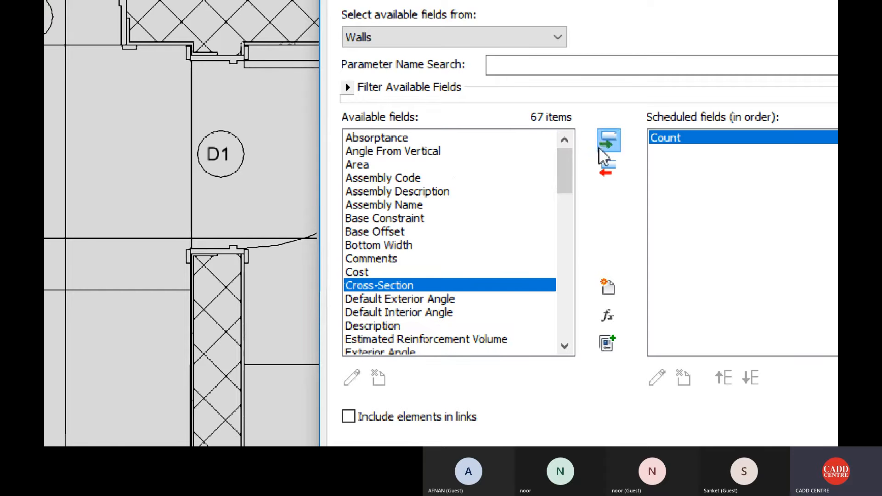
left_click_drag(561, 174, 553, 202)
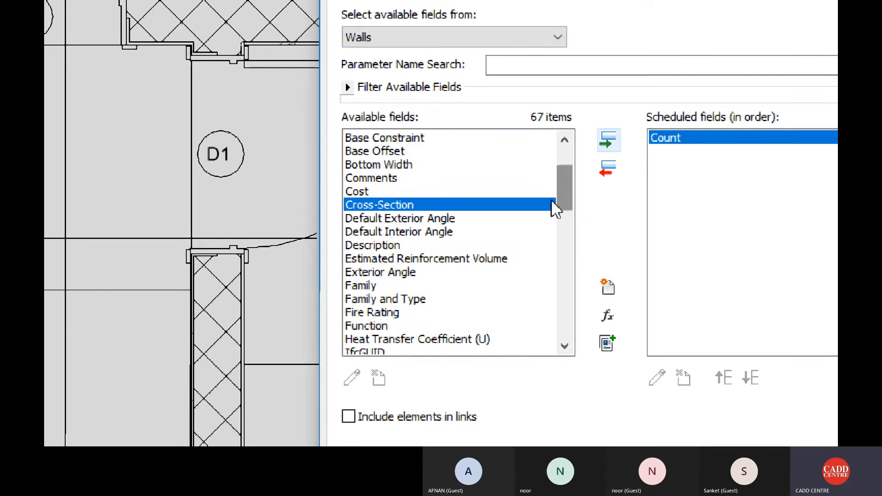
left_click(406, 299)
left_click(613, 144)
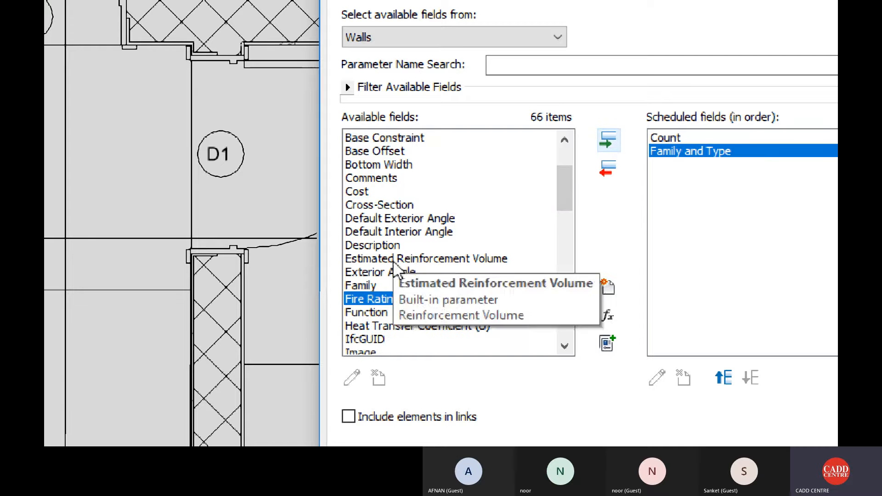
left_click(366, 312)
left_click(609, 150)
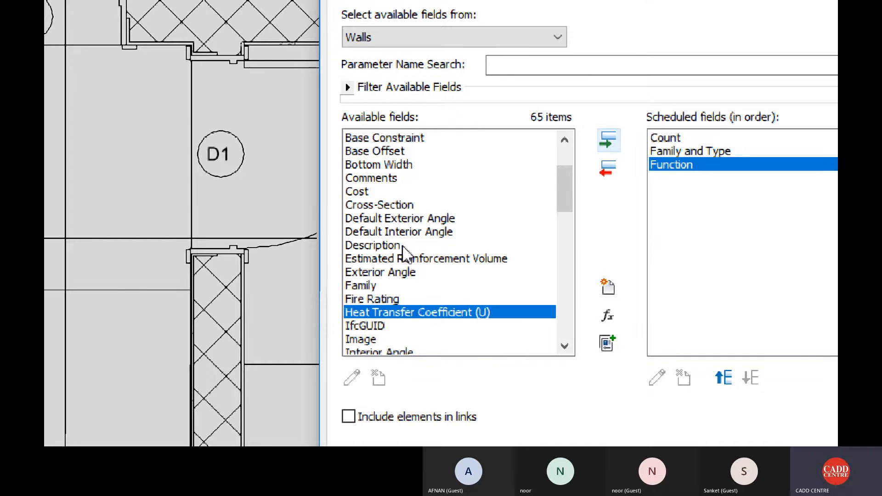
Add the Base Constraint and Unconnected Height fields to the scheduled fields.
left_click(398, 177)
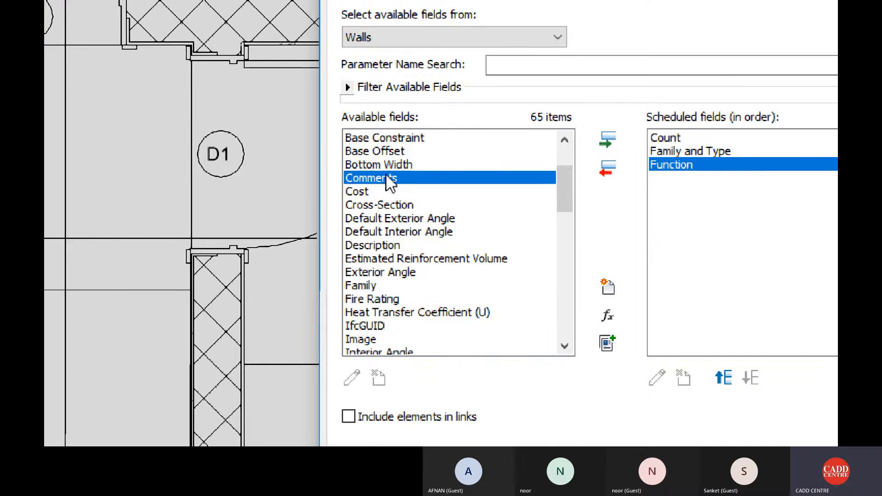
left_click(391, 139)
left_click(592, 141)
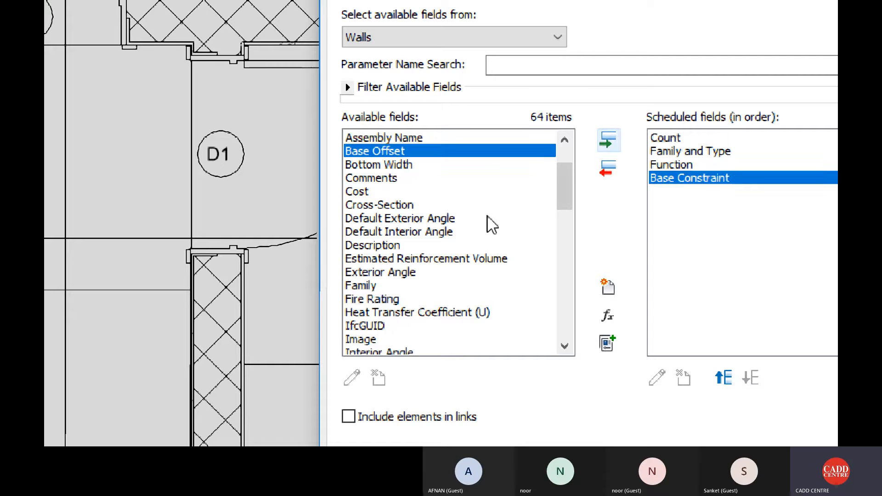
left_click(398, 273)
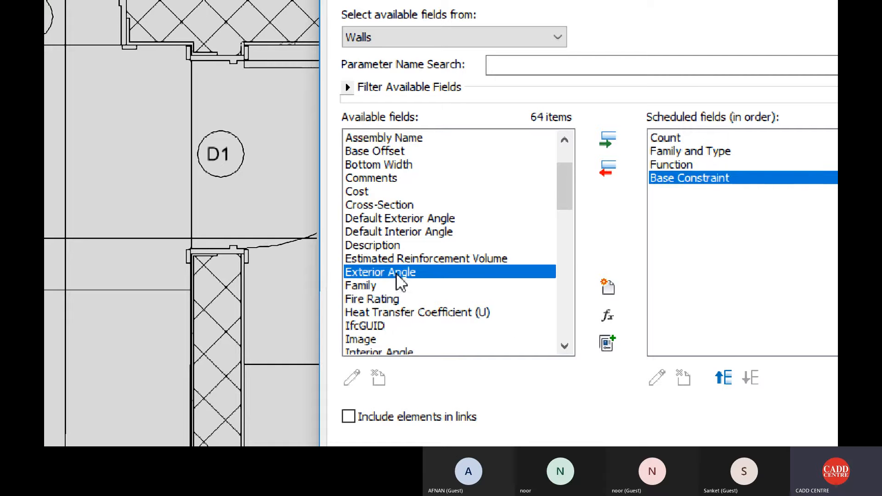
key("u")
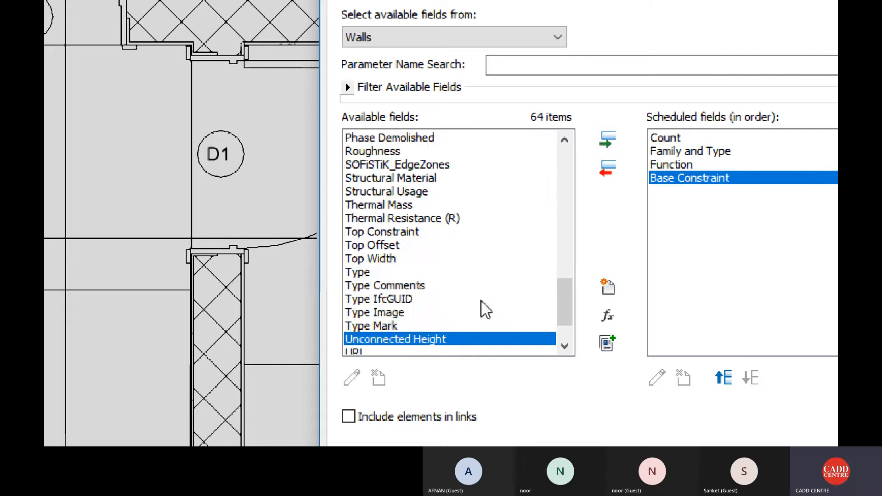
left_click(607, 141)
Add the Material: Name and Material: Description fields to the takeoff after Unconnected Height.
scroll(449, 271, "down", 1)
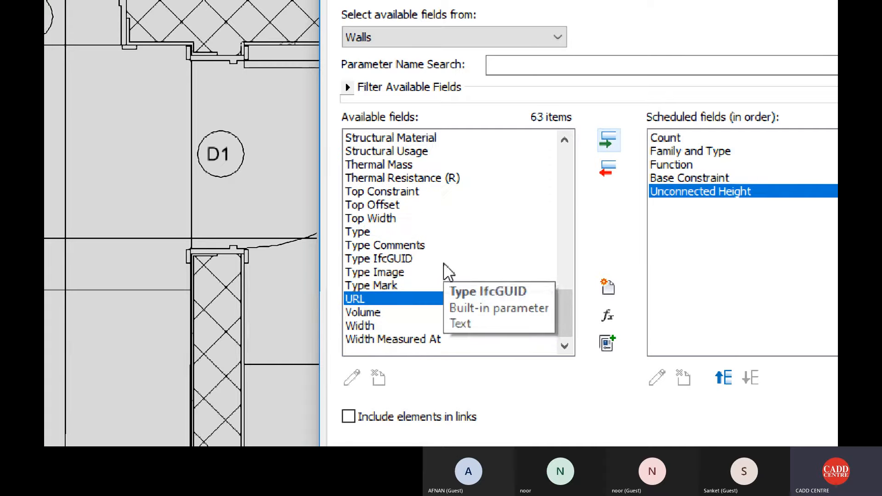
scroll(449, 273, "up", 1)
scroll(449, 273, "up", 6)
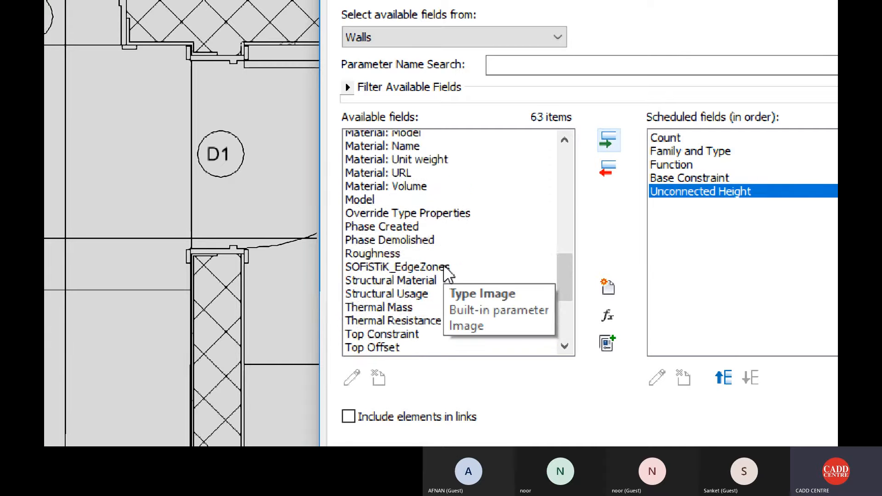
scroll(441, 267, "up", 1)
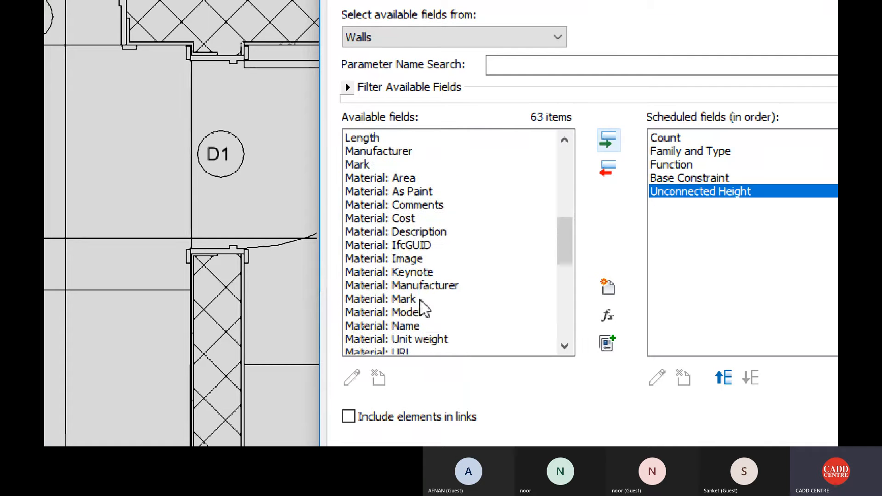
scroll(415, 301, "down", 1)
left_click(408, 285)
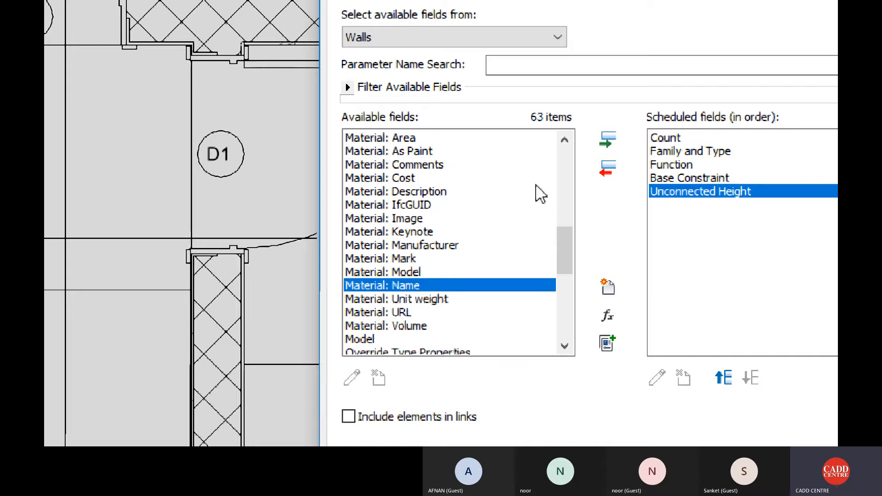
left_click(600, 143)
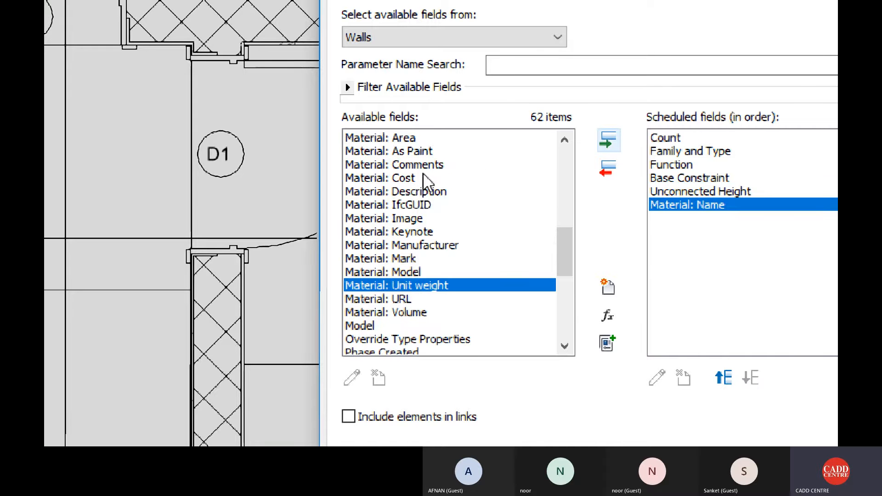
left_click(427, 191)
left_click(609, 146)
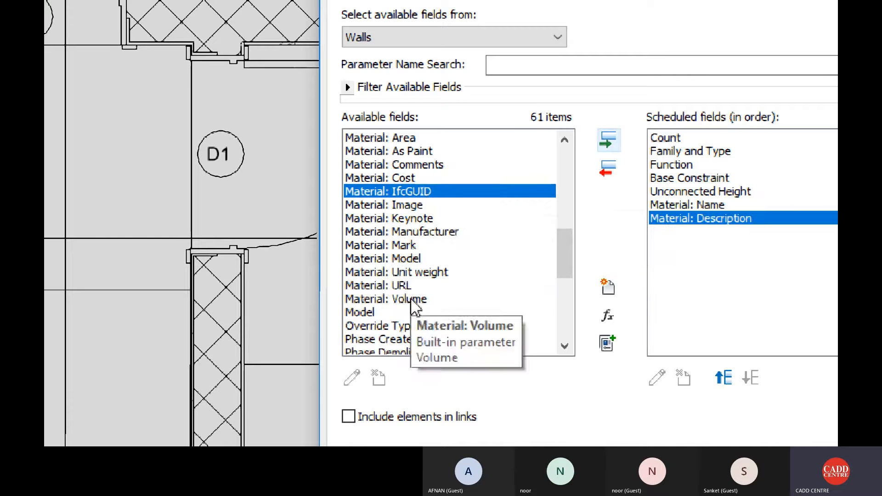
Add the Material: Volume and Material: Cost fields to the end of the scheduled fields.
left_click(426, 297)
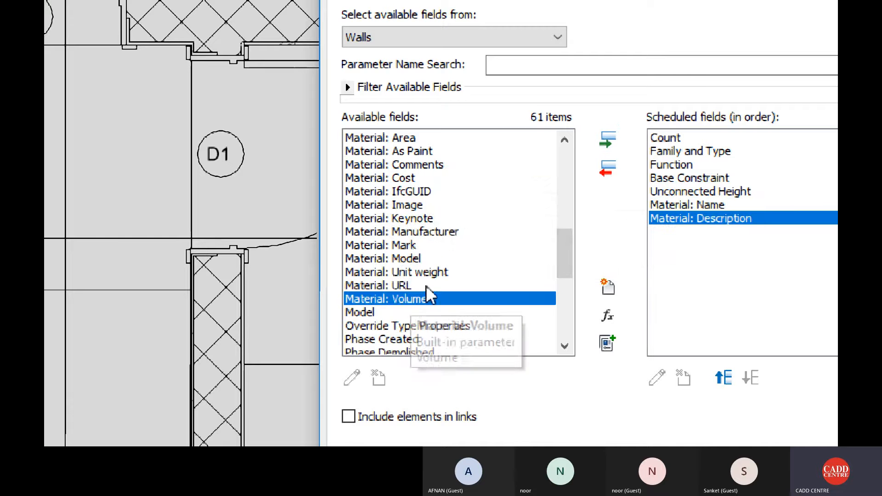
left_click(613, 146)
left_click(420, 178)
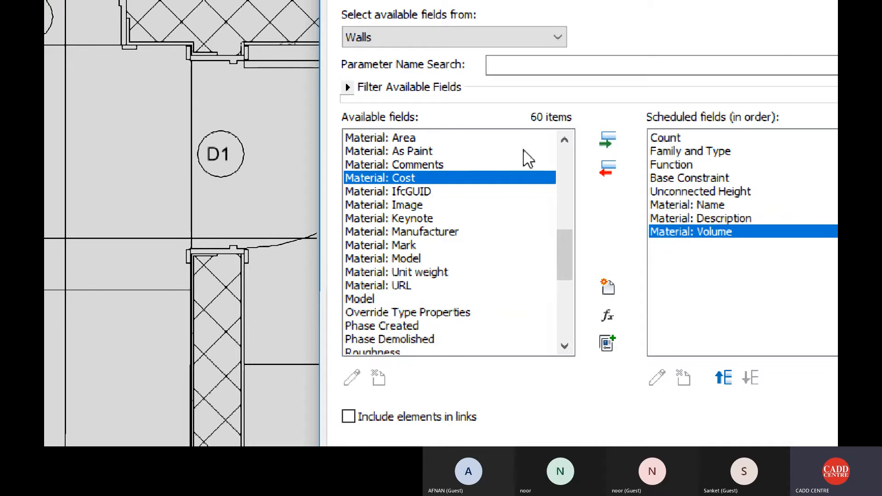
left_click(617, 140)
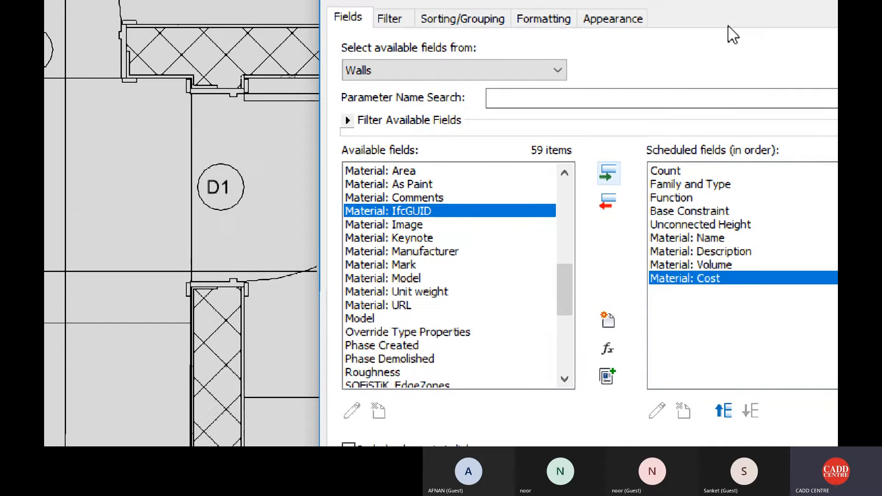
Filter the wall material takeoff so that Material: Name equals Brick, Common.
left_click_drag(578, 20, 410, 15)
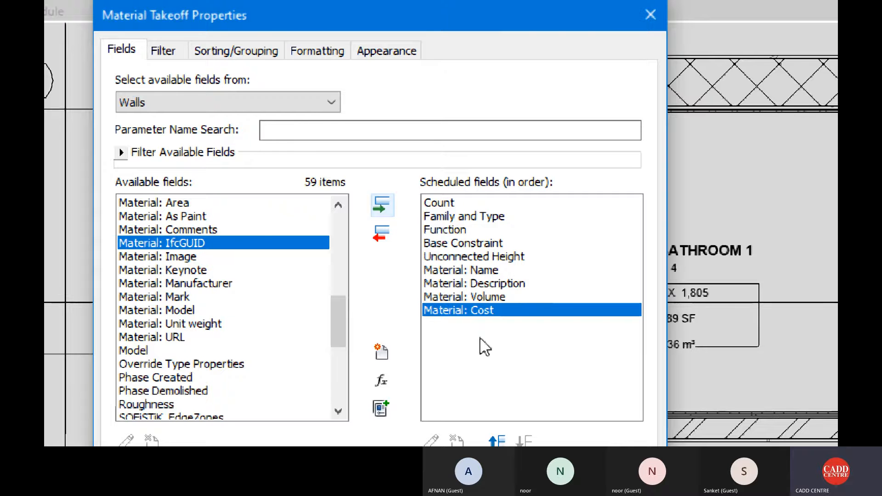
left_click(176, 51)
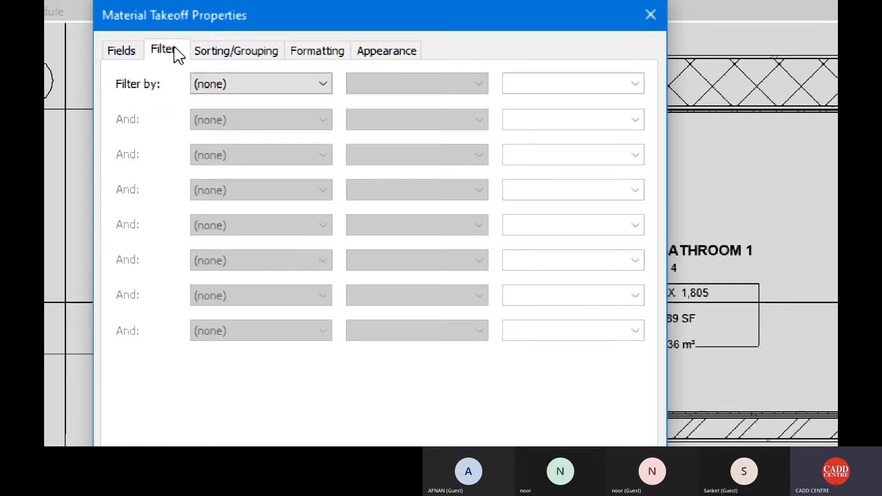
left_click(258, 84)
left_click(274, 170)
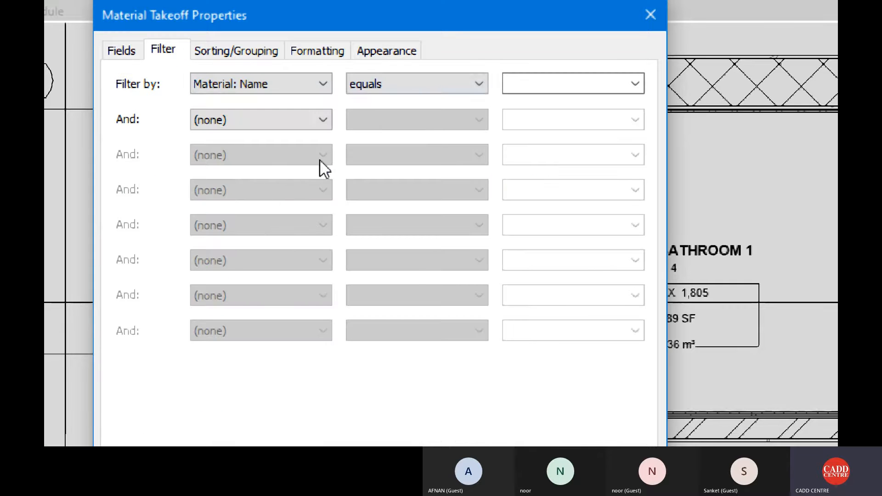
left_click(635, 84)
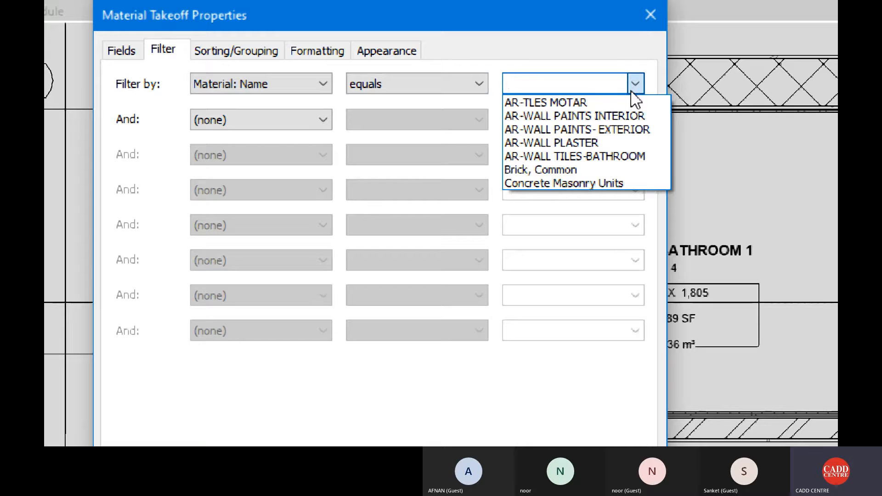
left_click(556, 169)
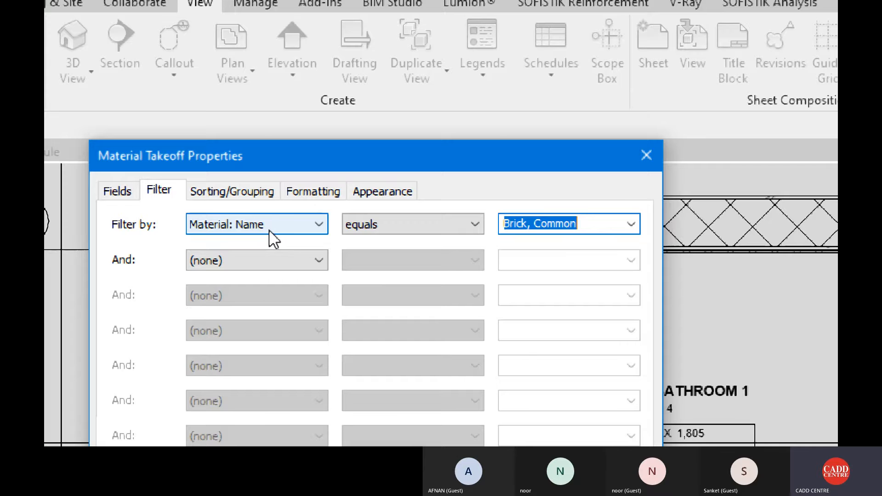
Sort the takeoff by Base Constraint with a header and a title, count, and totals footer, enable grand totals, and create the schedule.
left_click(249, 203)
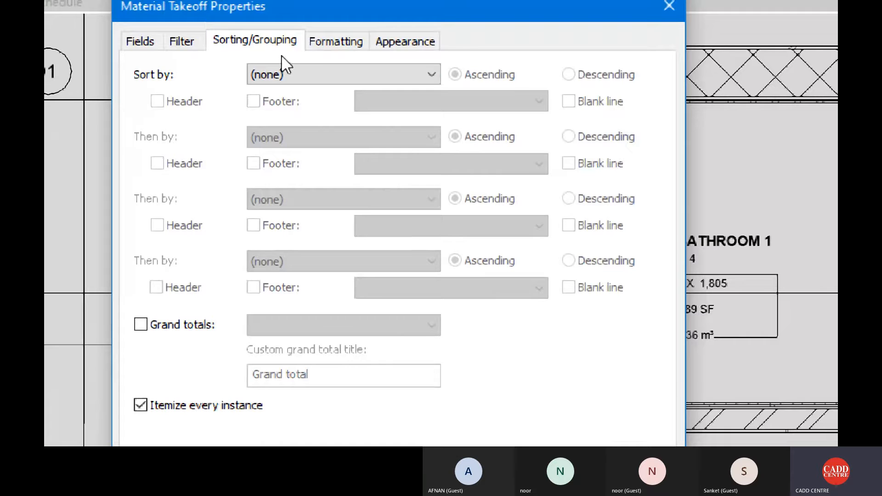
left_click(285, 77)
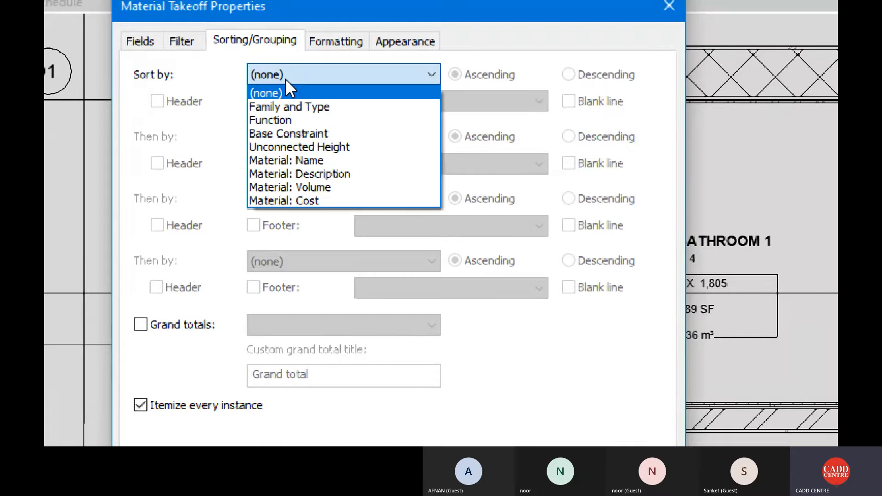
left_click(294, 131)
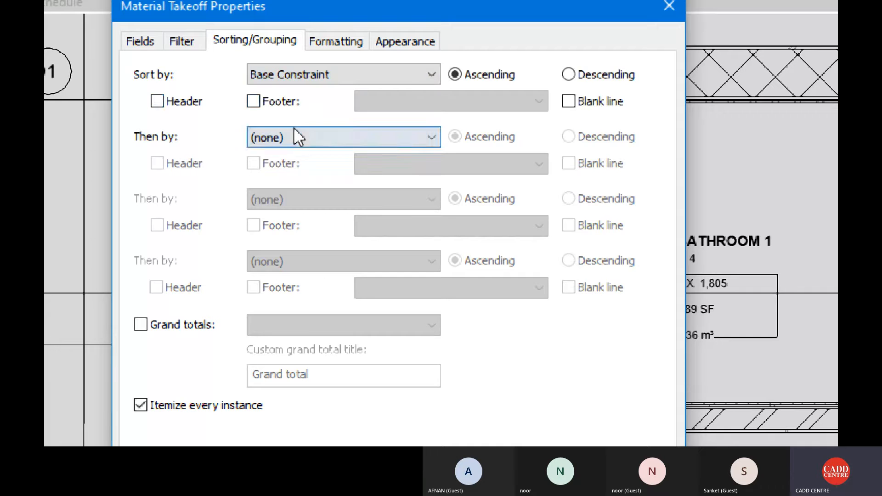
left_click(200, 103)
left_click(269, 101)
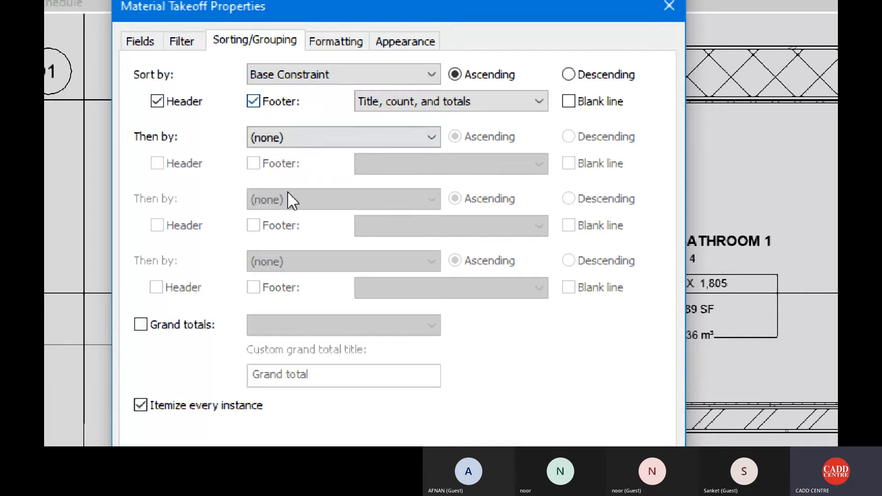
left_click(185, 327)
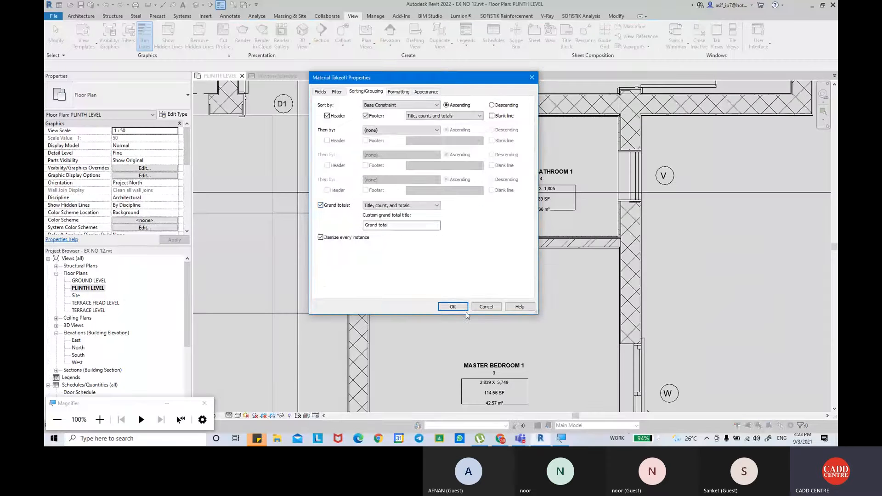
left_click(462, 309)
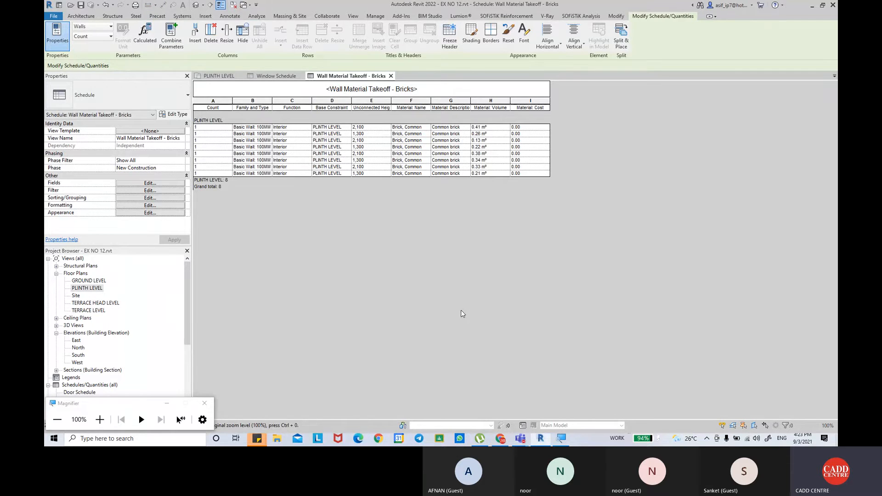
Widen the Family and Type column to fit the full wall names and narrow the Function, Base Constraint and Unconnected Height columns.
scroll(307, 214, "up", 7, "ctrl")
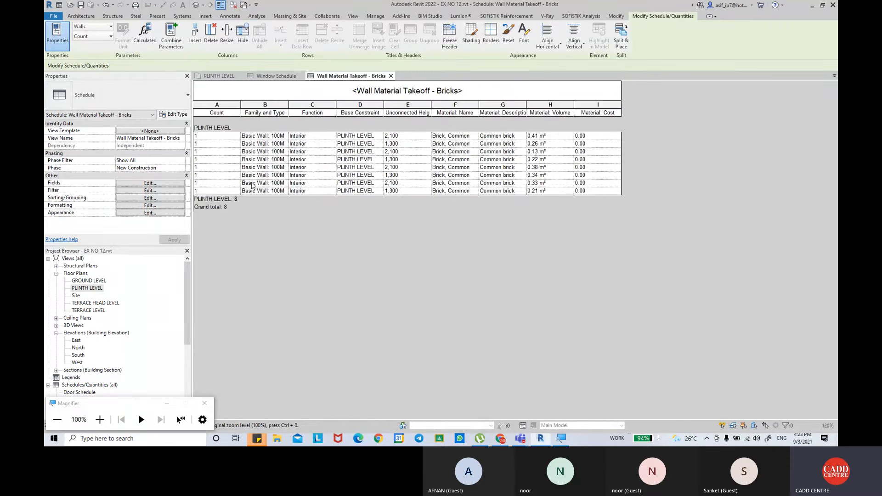
scroll(260, 191, "up", 1, "ctrl")
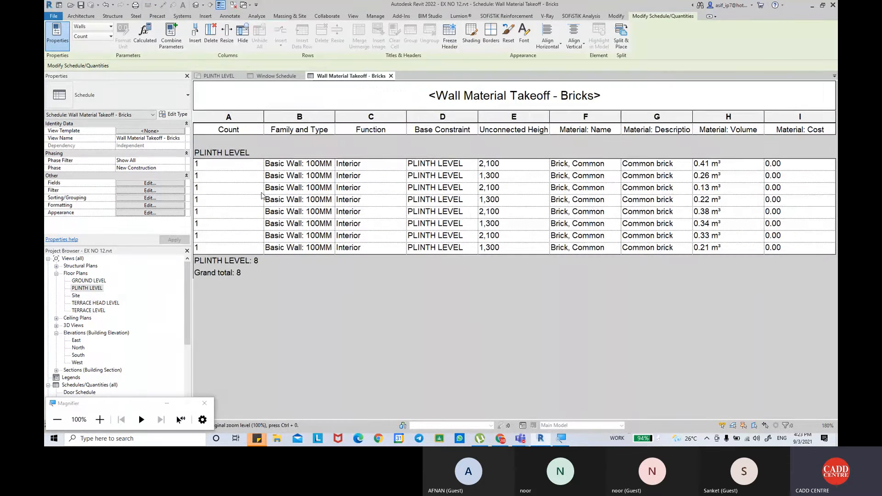
left_click_drag(334, 117, 516, 116)
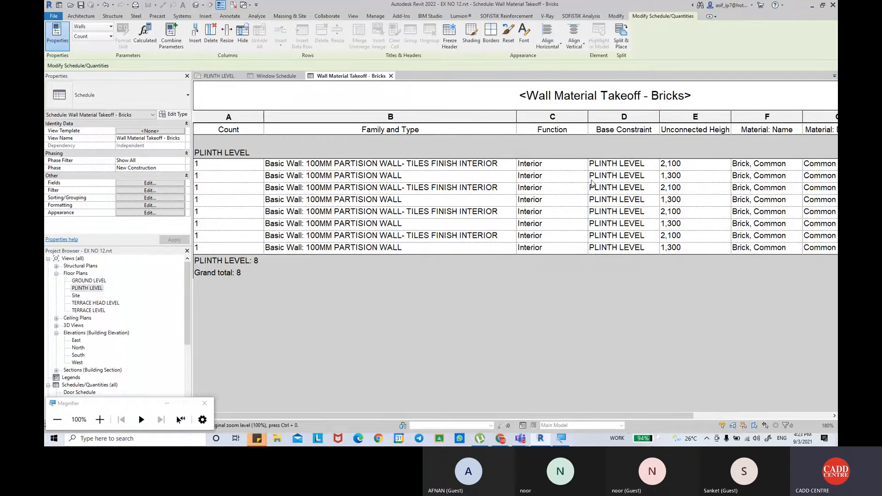
left_click_drag(586, 117, 572, 118)
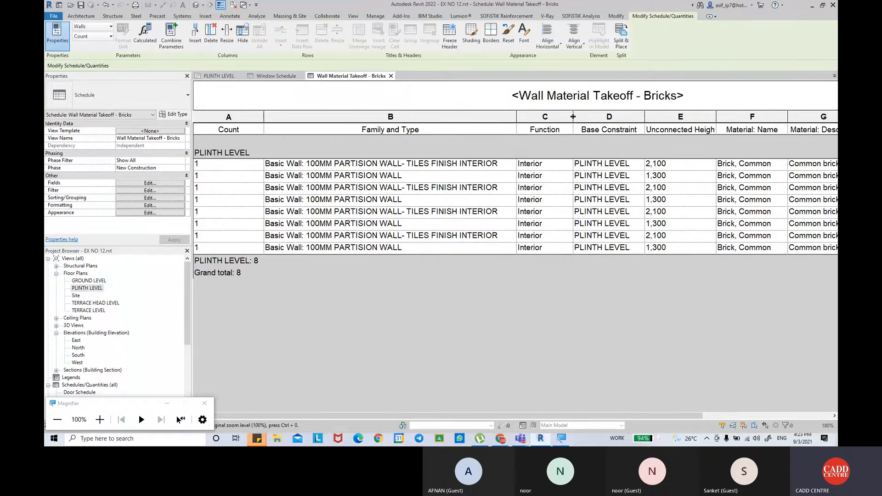
left_click_drag(644, 121, 641, 118)
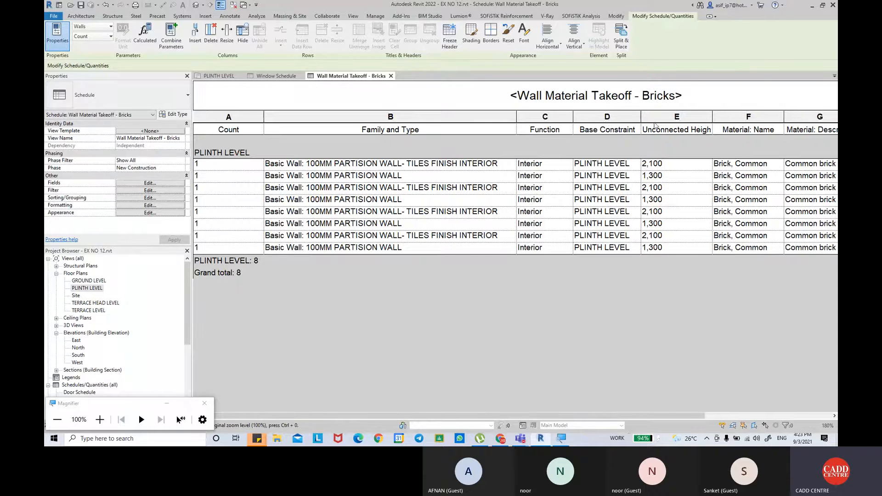
left_click_drag(711, 120, 704, 119)
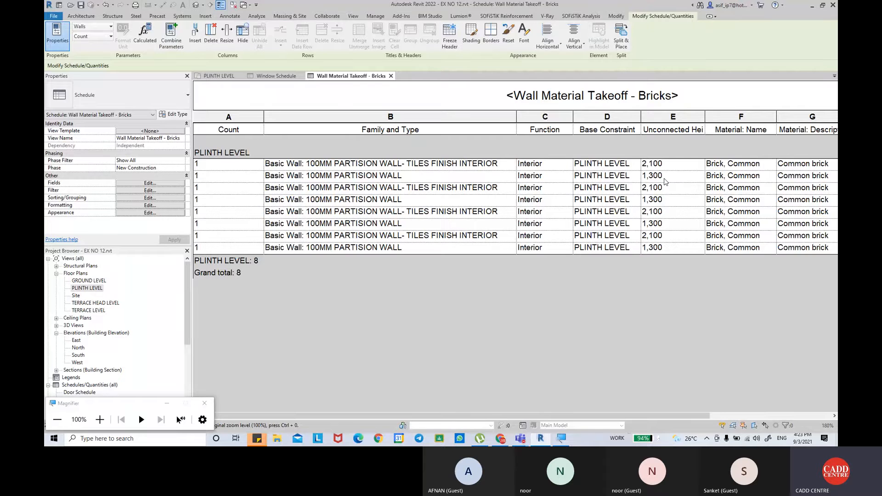
Set the Material: Cost of the common brick to 6.00 in the first wall row.
left_click_drag(622, 414, 757, 413)
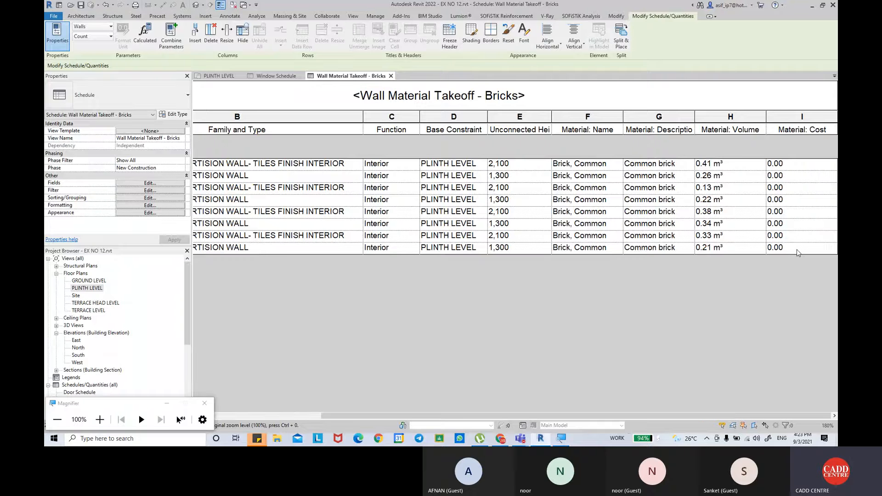
left_click(792, 166)
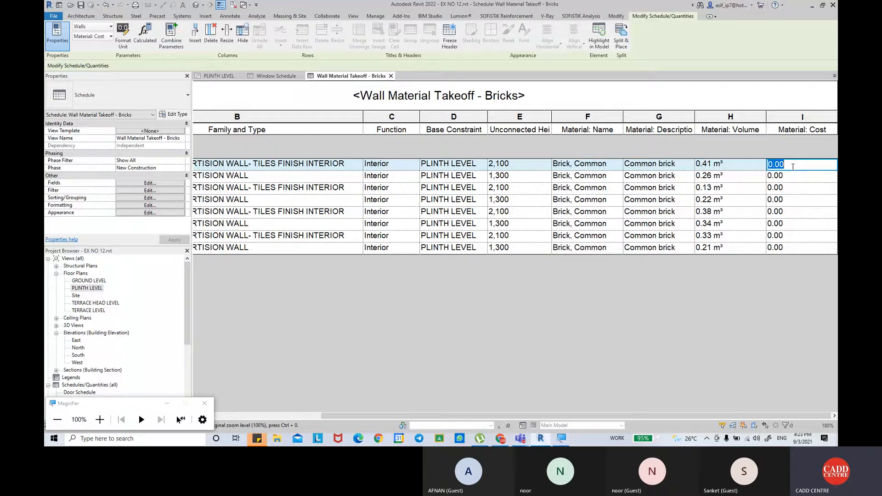
type("6")
key("Return")
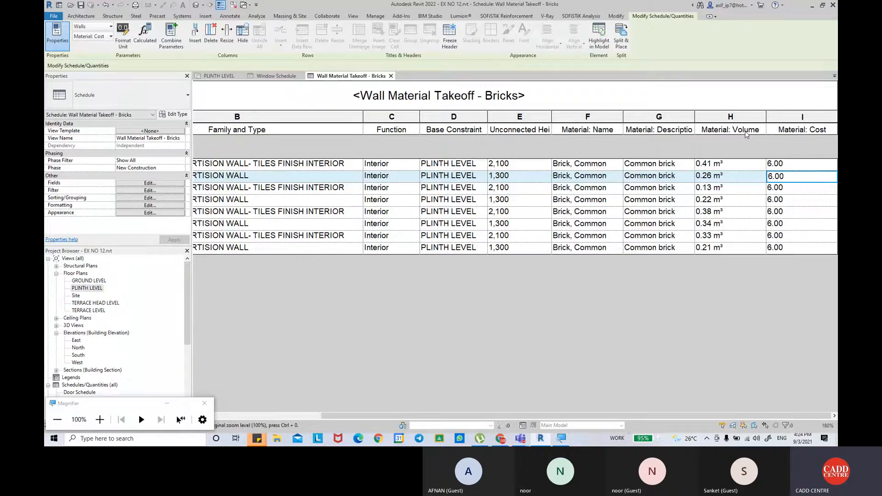
Extend the Material: Volume column heading so that it begins with "Material: Volume with".
left_click(742, 131)
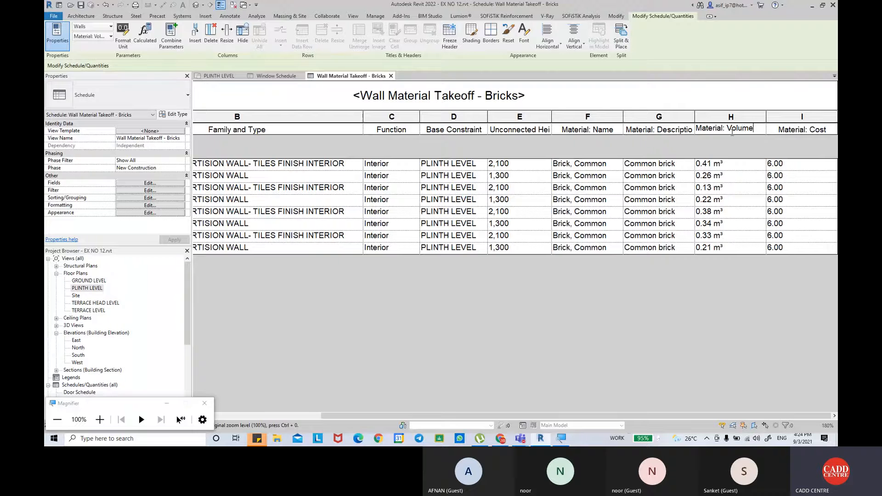
type("with Moat")
key("BackSpace")
key("BackSpace")
type("del")
key("Return")
Start a new calculated parameter in the takeoff fields and name it "No of Bricks with motar".
left_click(150, 183)
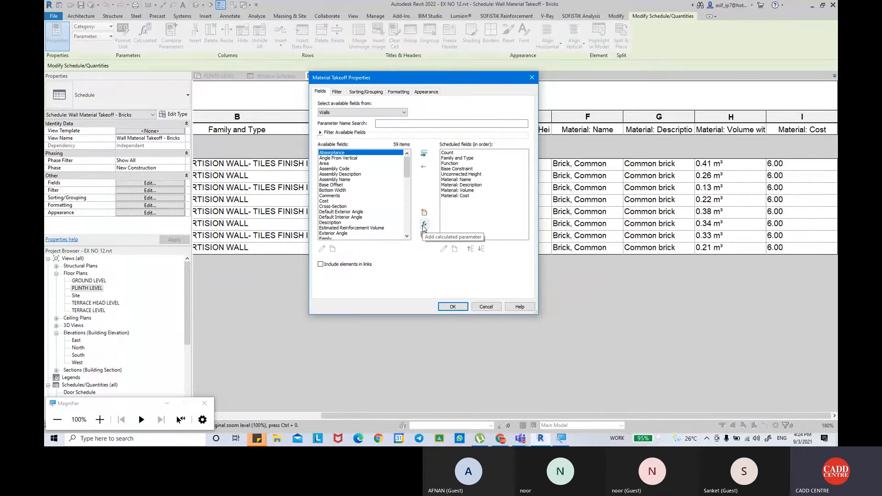
left_click(424, 225)
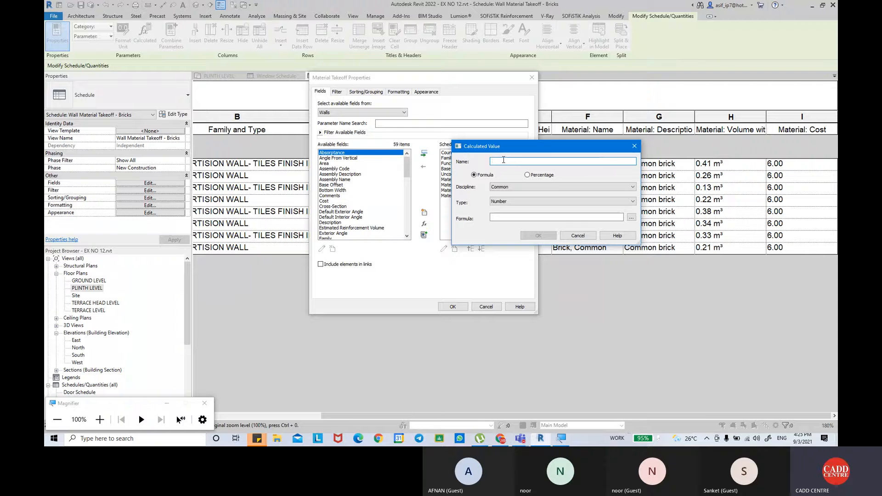
type("No o")
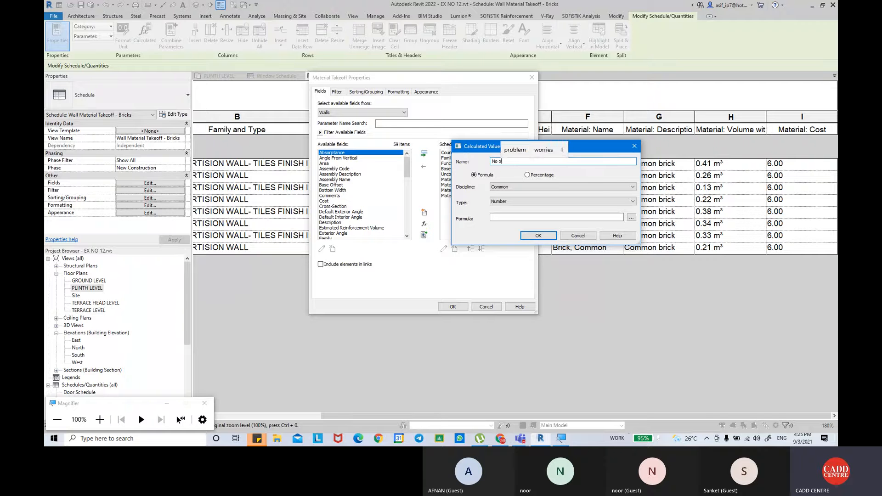
type("f Bri")
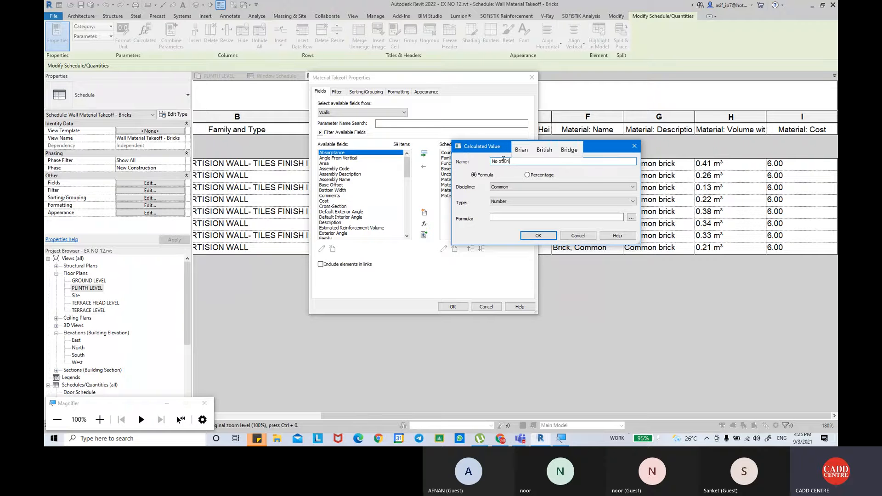
type("cks w")
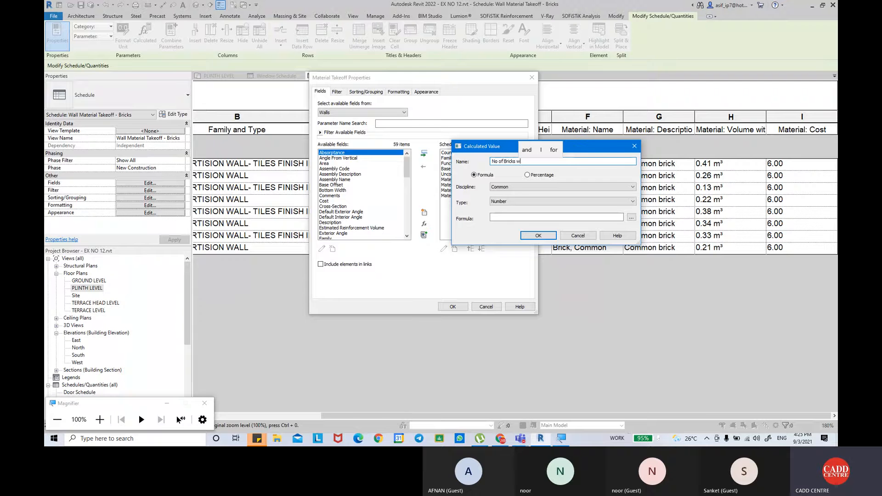
type("ith motar")
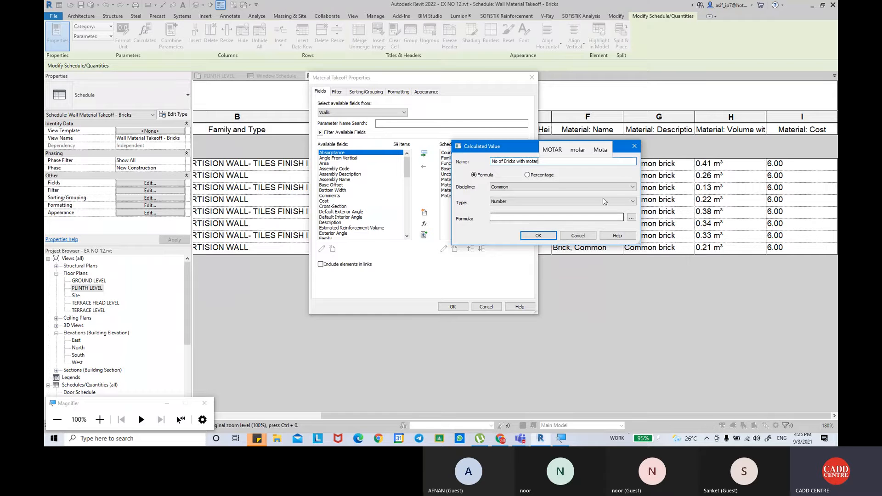
Give the brick count parameter the formula Material: Volume/1/0.002 and apply it to the schedule.
left_click(631, 217)
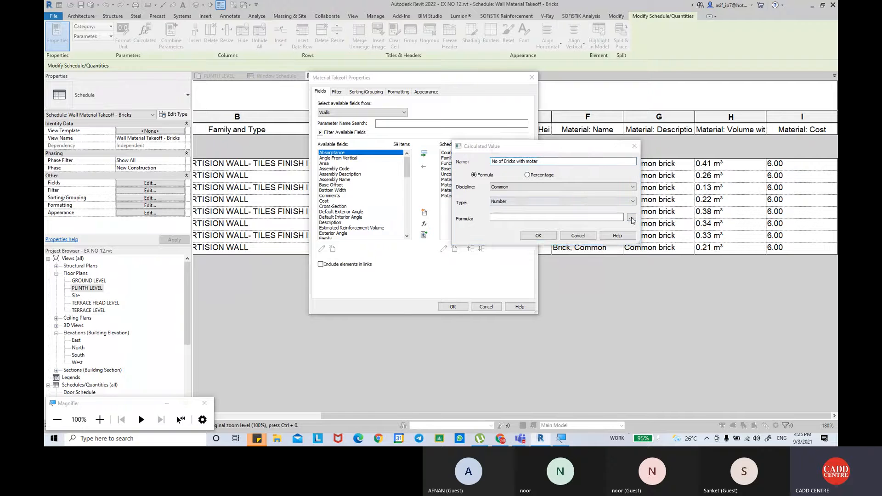
left_click(530, 177)
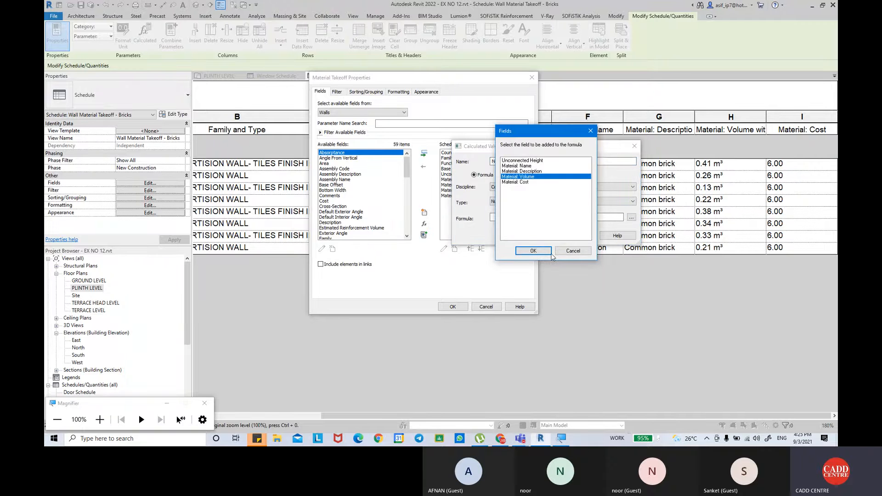
left_click(533, 251)
type("/1")
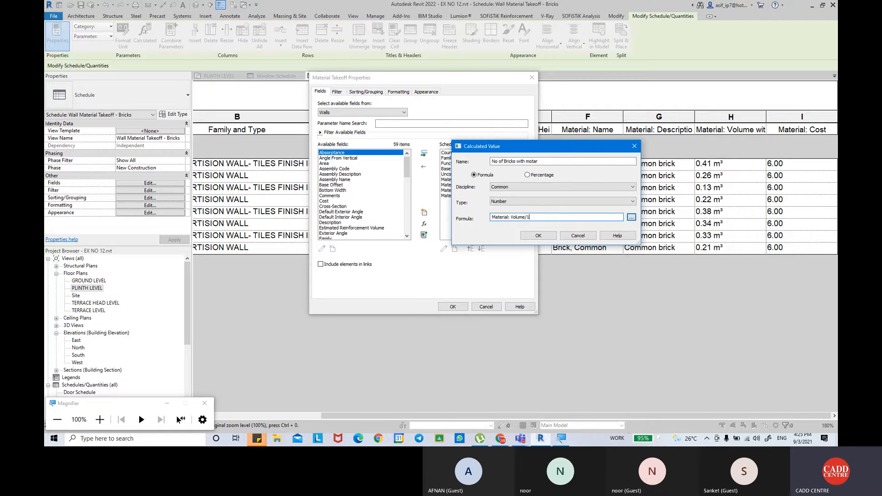
type("/")
type("002")
left_click(537, 236)
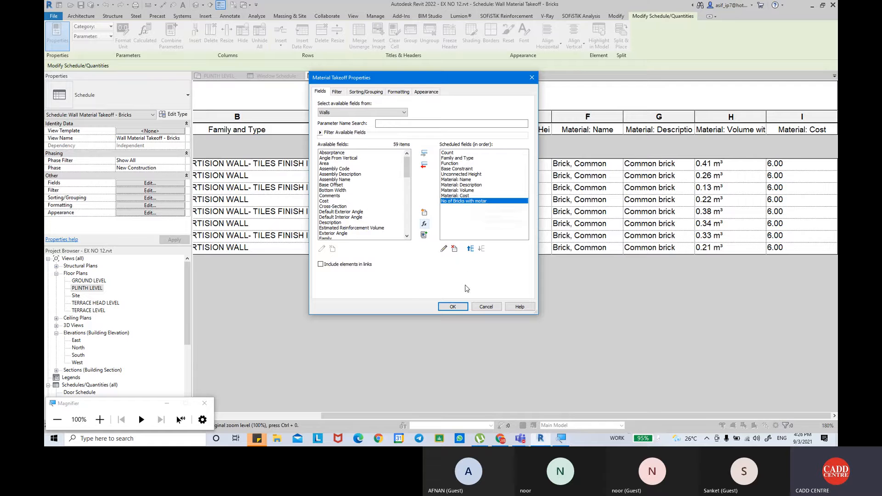
left_click(452, 306)
left_click_drag(525, 416, 576, 417)
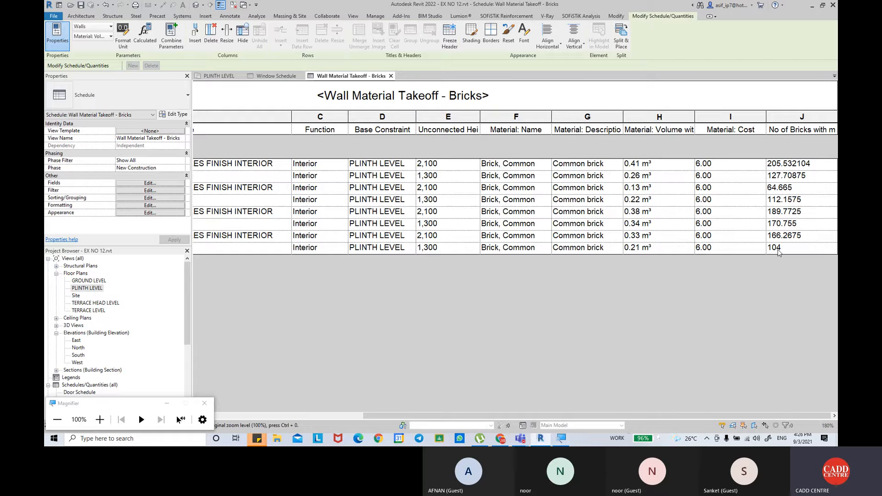
Add a calculated value to the takeoff fields, named "Volume Motar", with the type set to Volume.
left_click(143, 183)
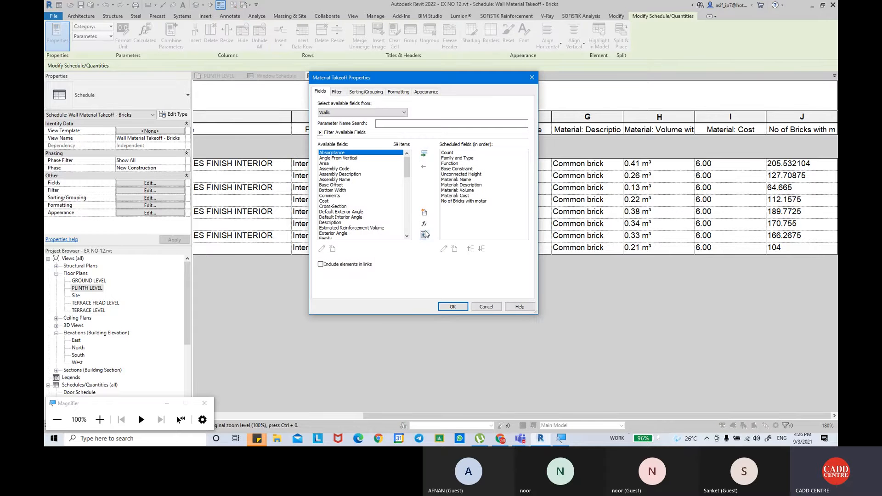
left_click(424, 225)
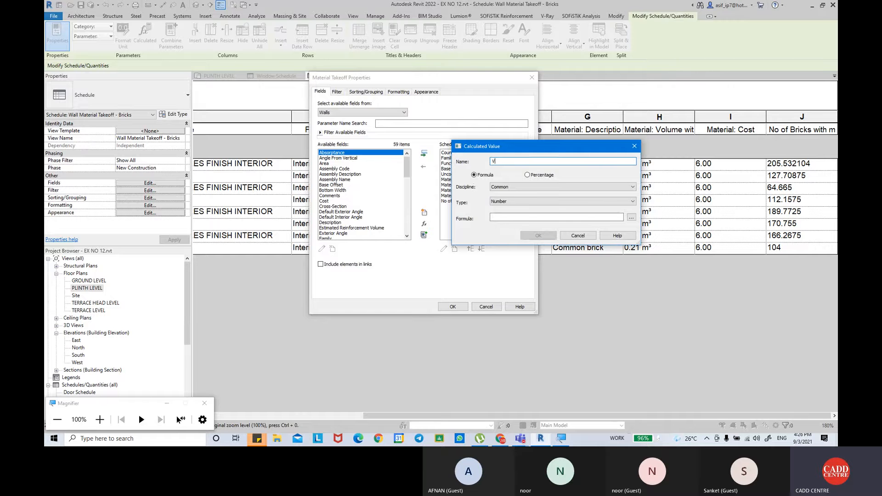
type("Volume ")
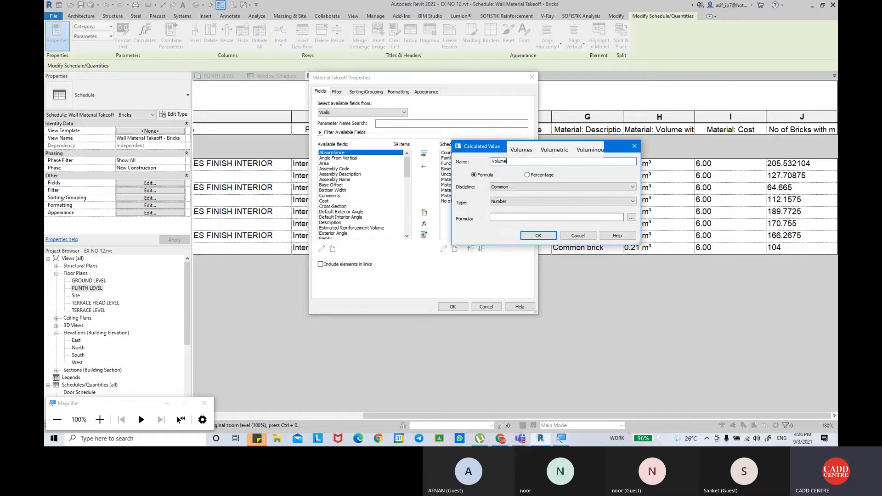
type("Mo")
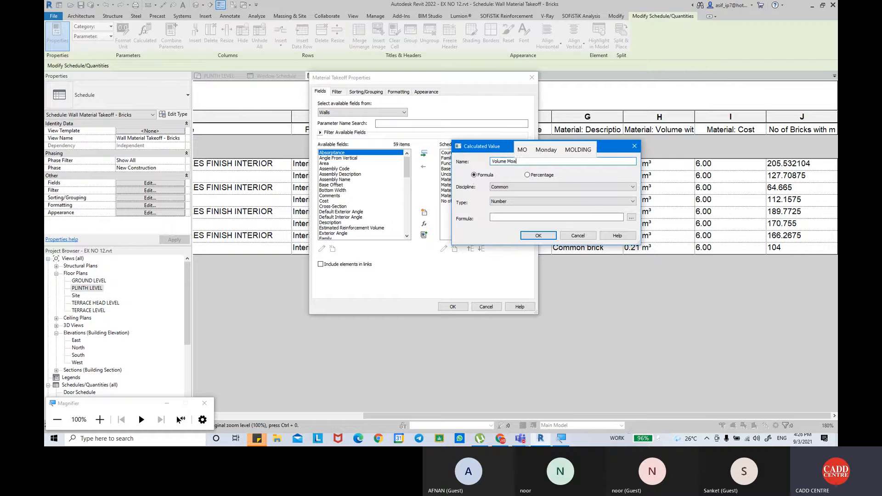
type("tar")
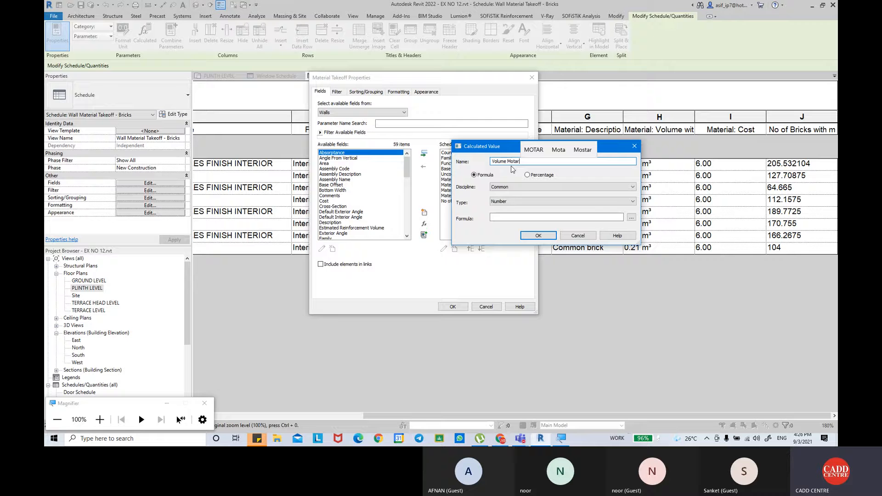
left_click(510, 204)
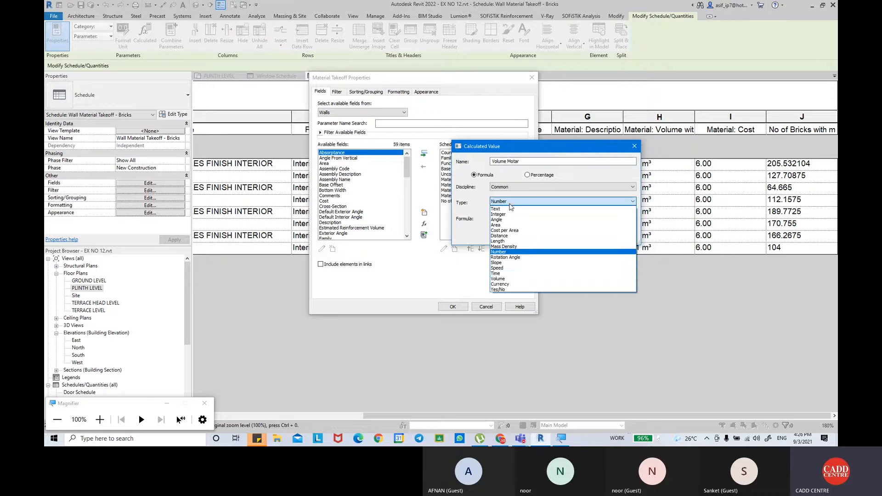
left_click(508, 279)
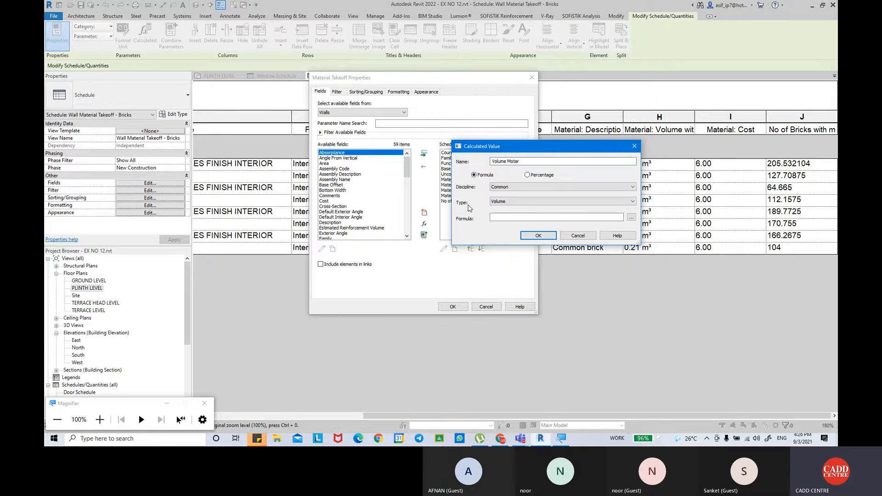
Give the Volume Motar value the formula Material: Volume*20% and apply it to the schedule.
left_click(512, 215)
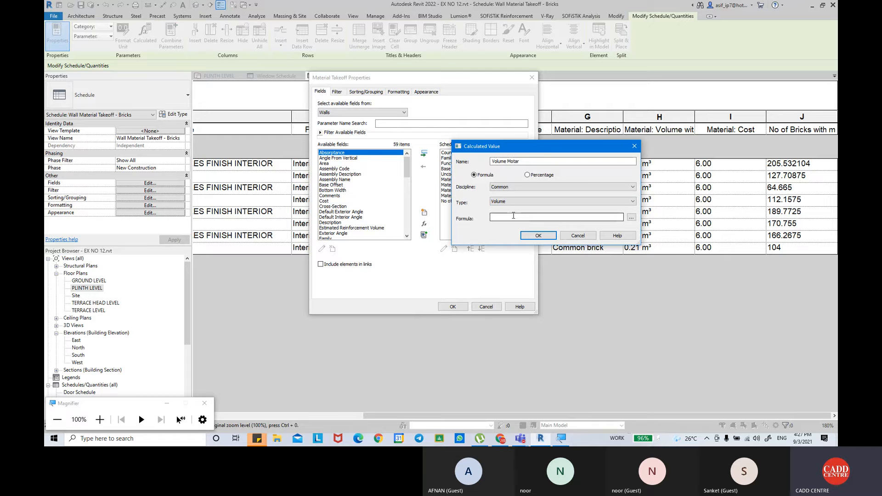
left_click(631, 217)
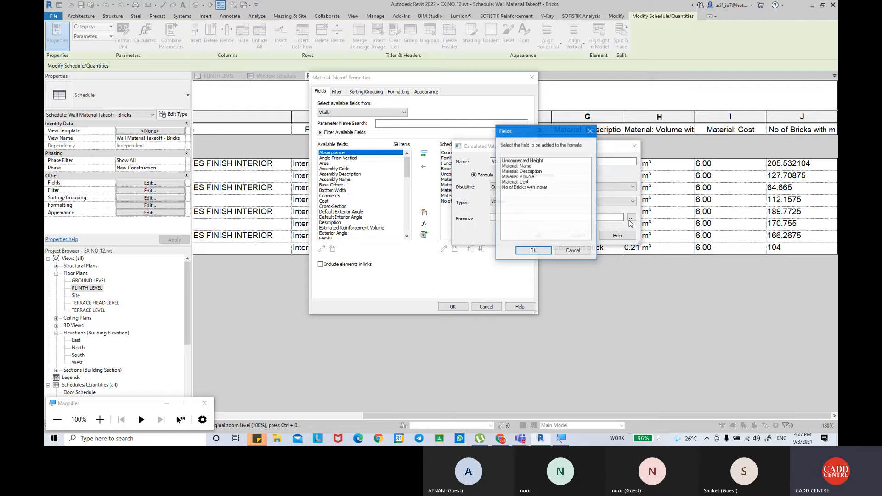
left_click(528, 177)
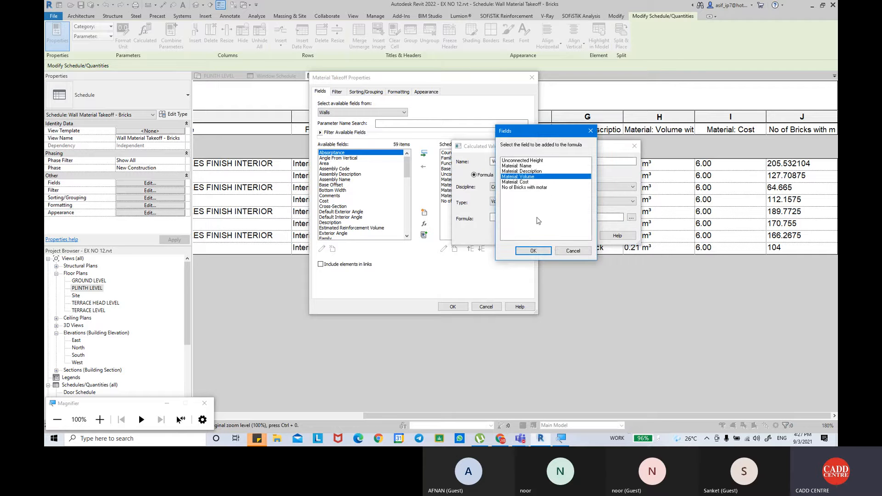
left_click(533, 250)
type("*")
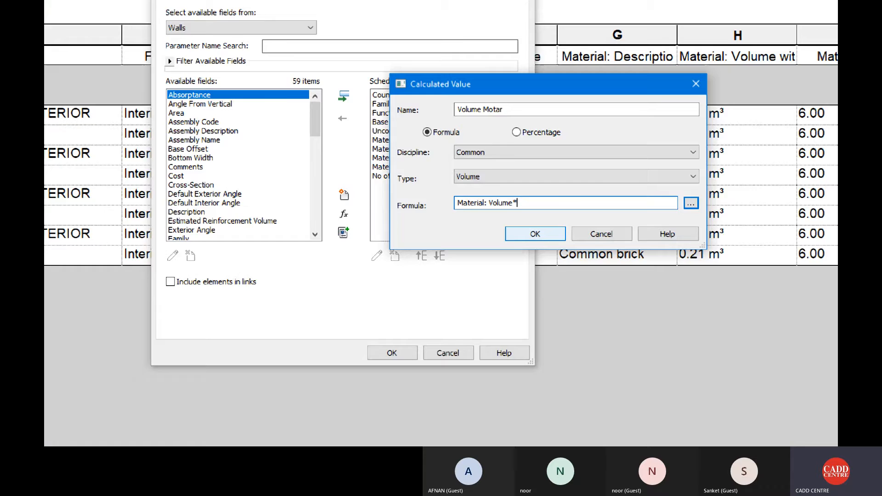
type("20")
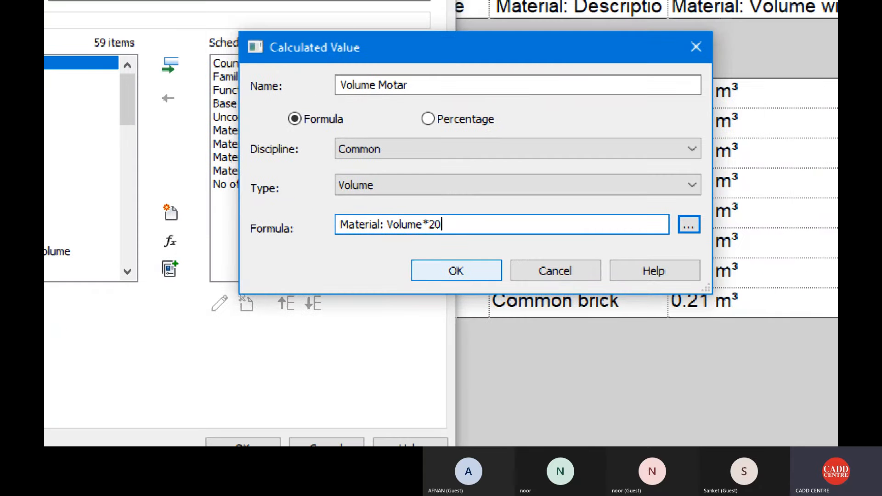
type("%")
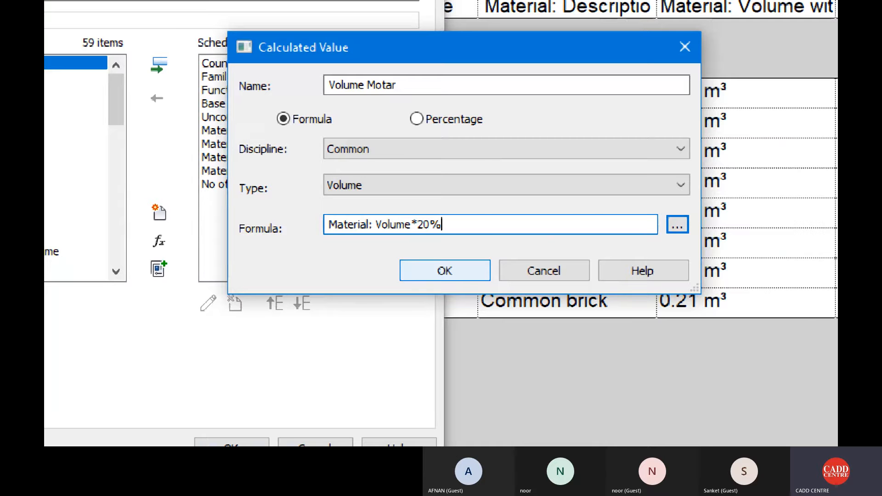
left_click(457, 277)
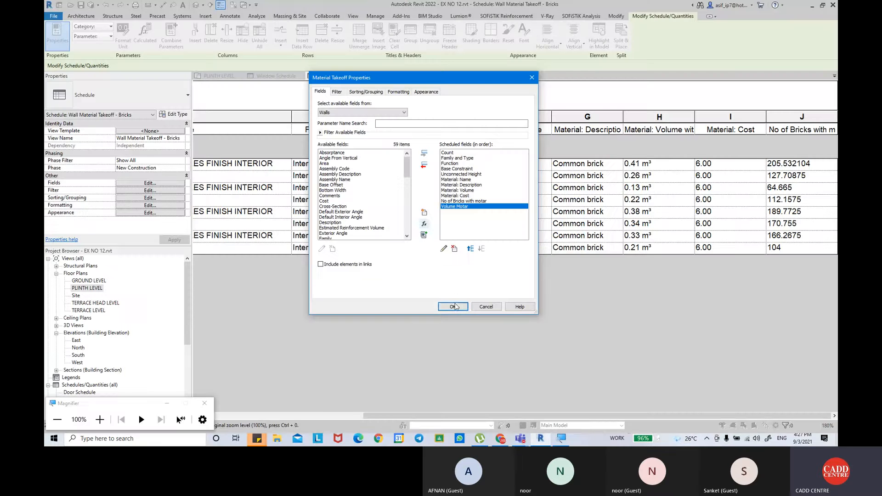
left_click(284, 408)
left_click_drag(522, 411, 571, 412)
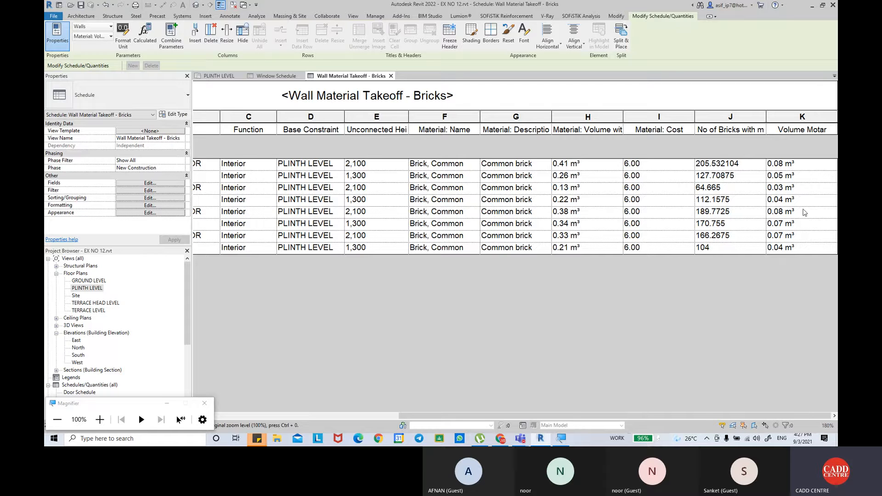
Start another calculated value in the takeoff fields, named "volume of Brick without Motar", with the type set to Volume.
left_click(136, 183)
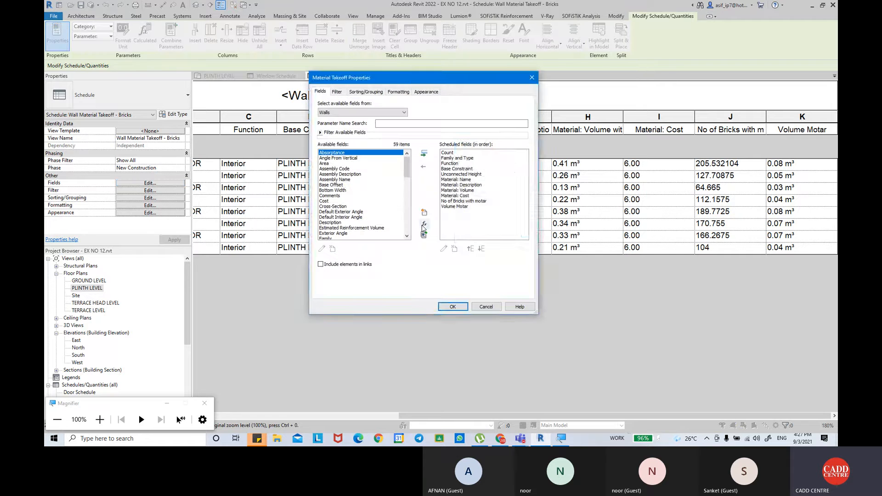
left_click(423, 225)
type("volume ")
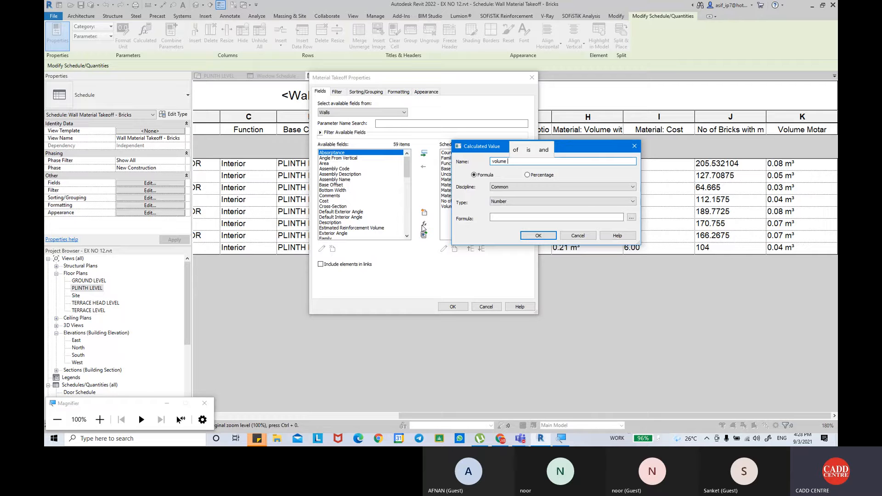
type("of Wall")
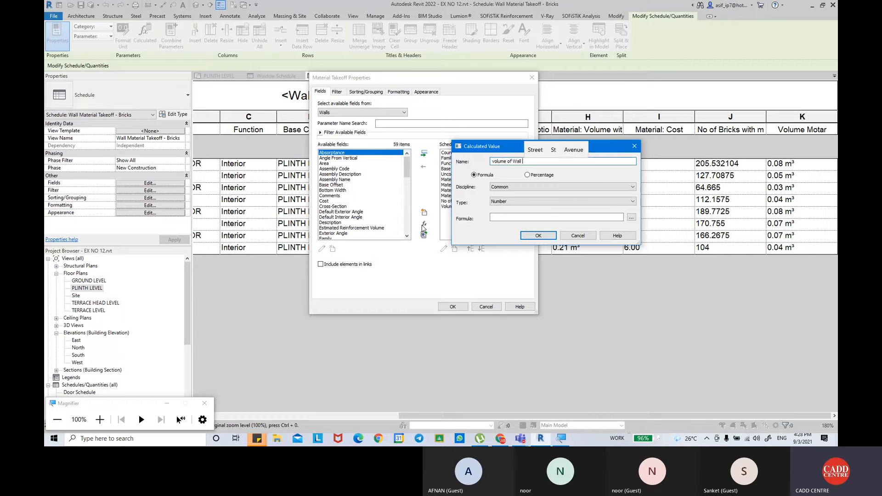
key("BackSpace")
key("BackSpace")
key("BackSpace")
key("BackSpace")
key("BackSpace")
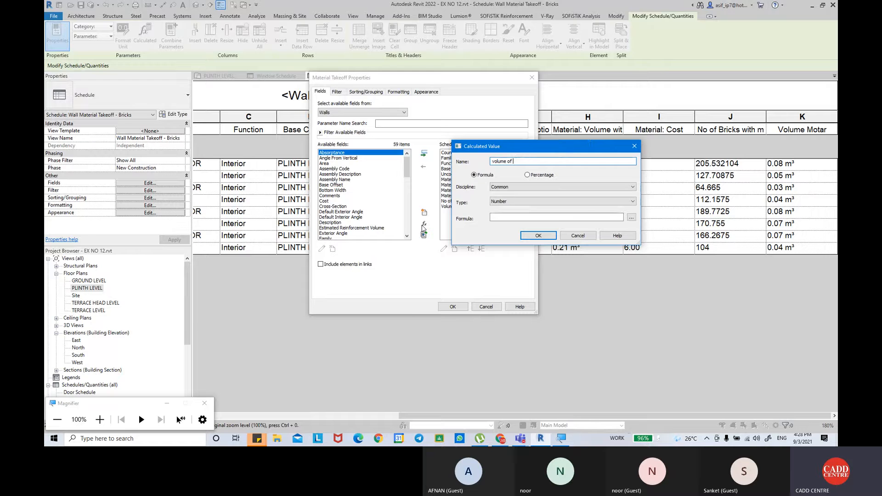
type("Brick with")
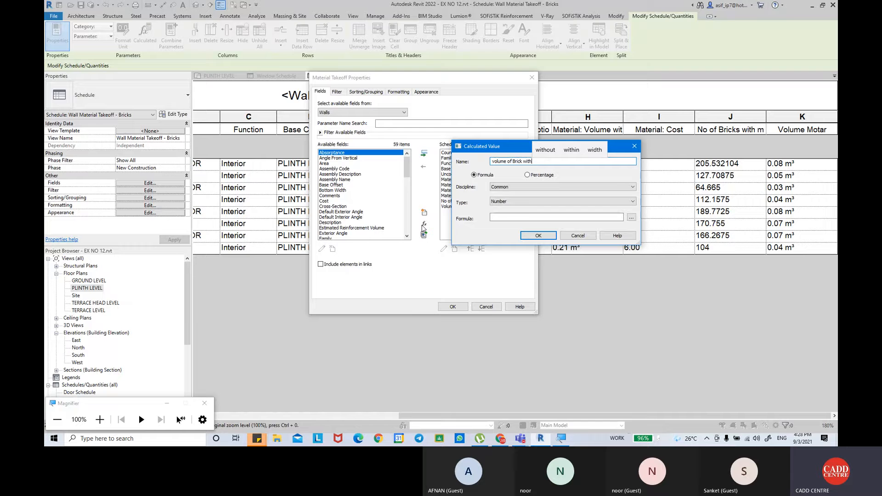
type("out")
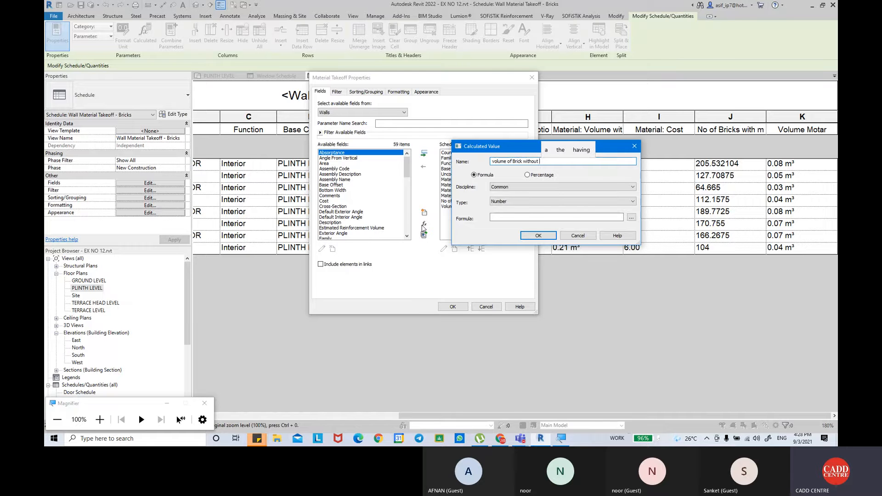
type(" Motar")
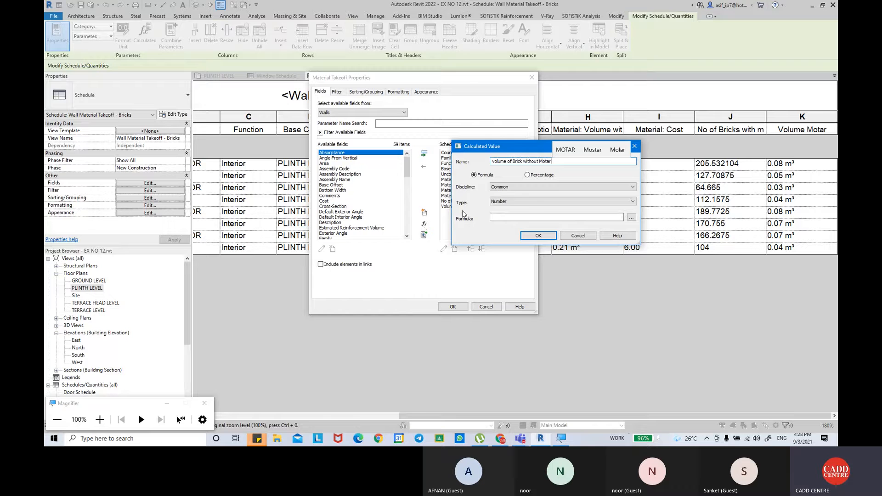
left_click(534, 202)
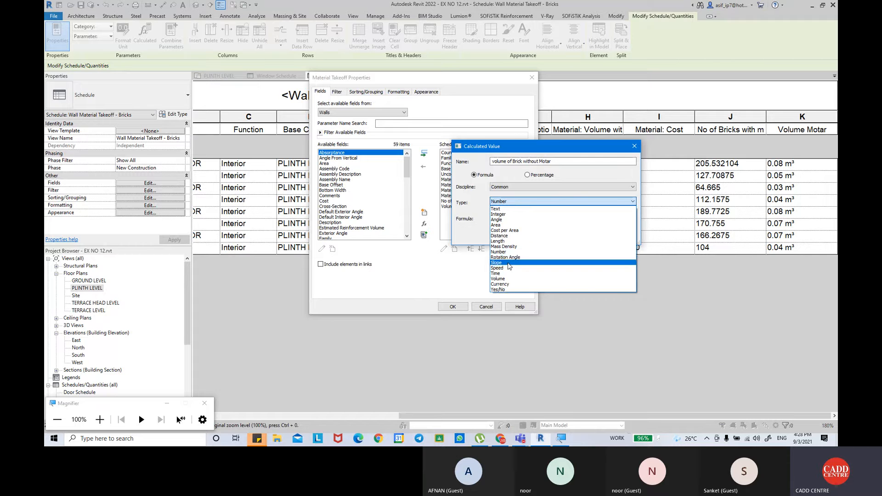
left_click(508, 279)
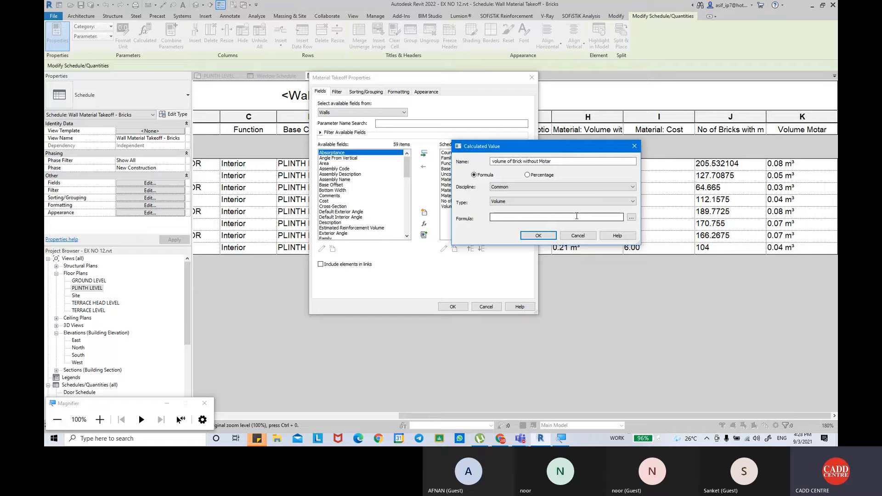
Give the volume of Brick without Motar value the formula Material: Volume-Volume Motar and apply it to the schedule.
left_click(631, 217)
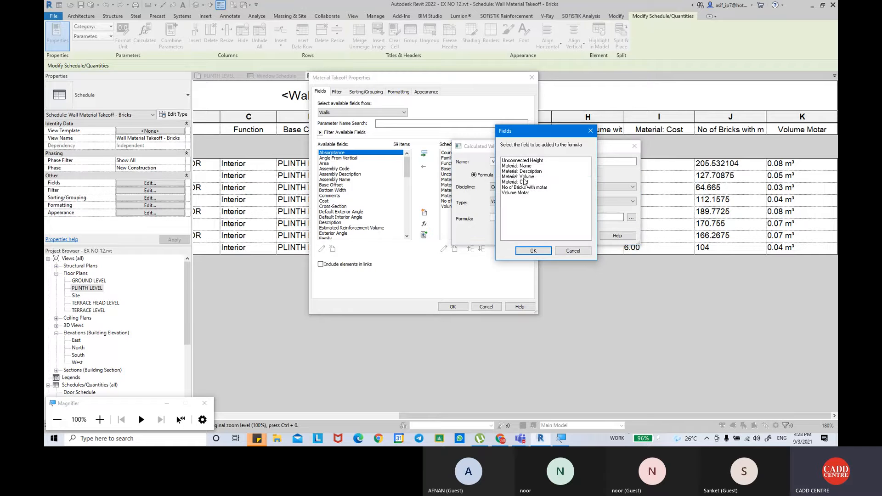
left_click(524, 177)
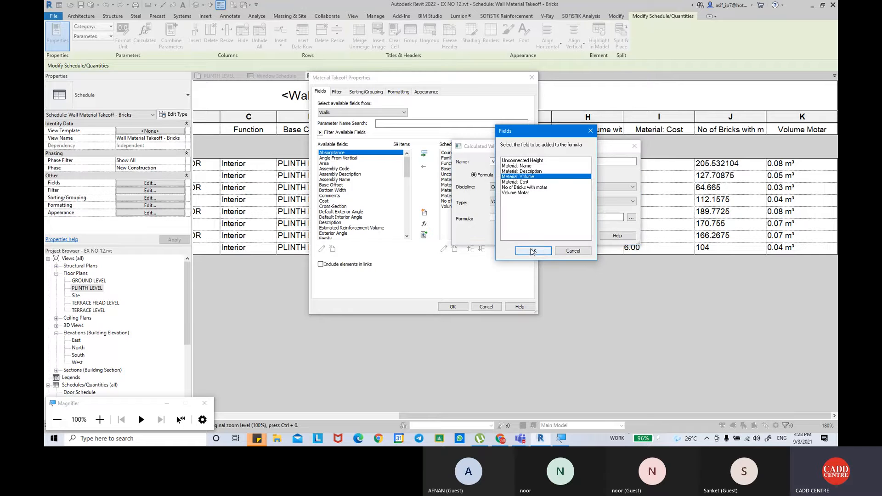
left_click(533, 250)
type("-")
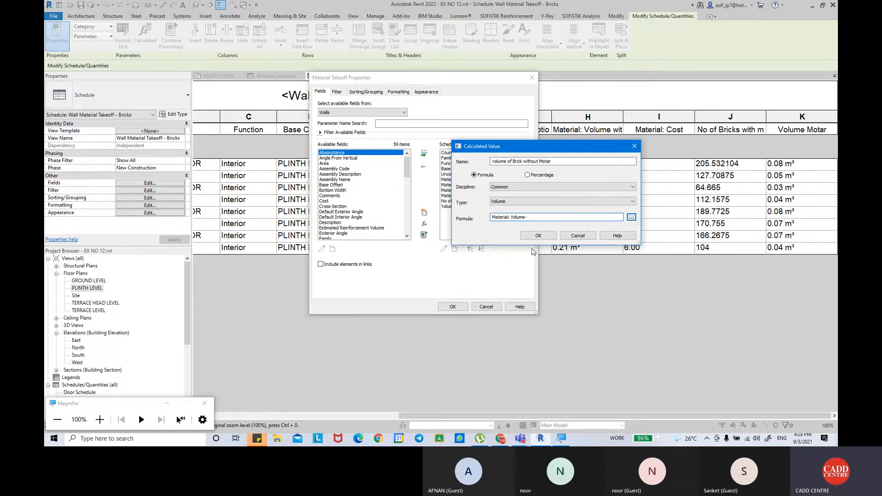
left_click(631, 217)
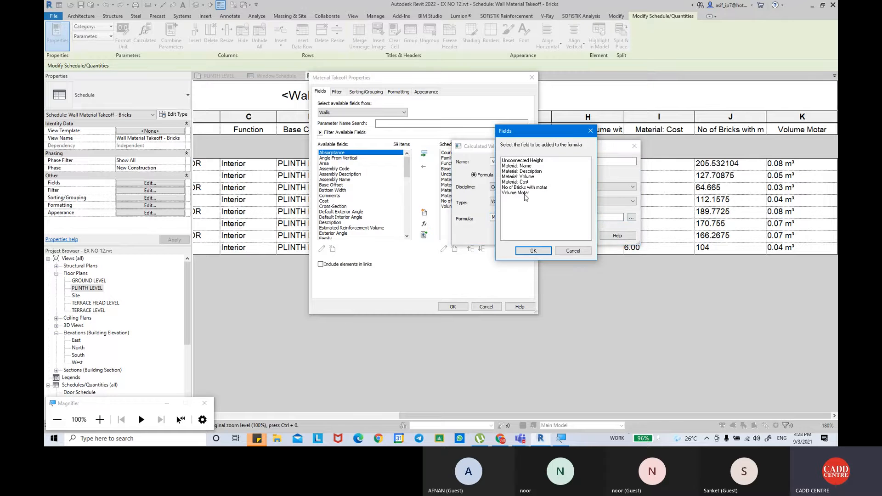
left_click(525, 193)
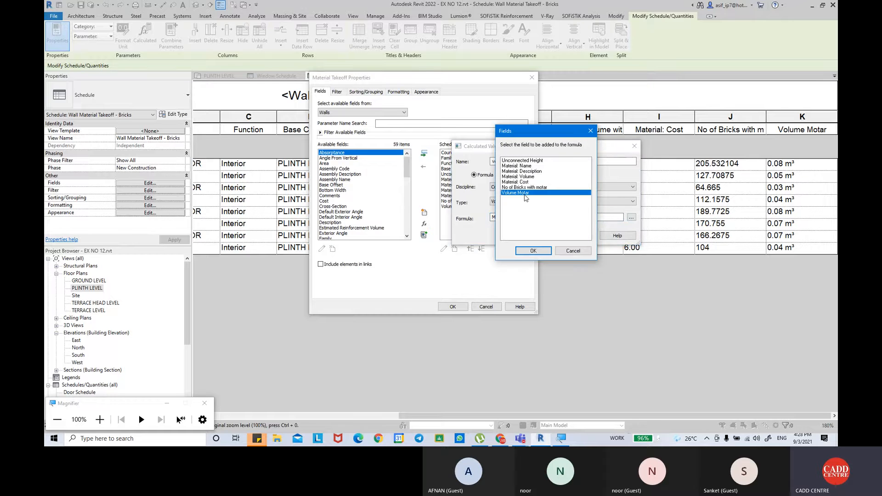
left_click(532, 251)
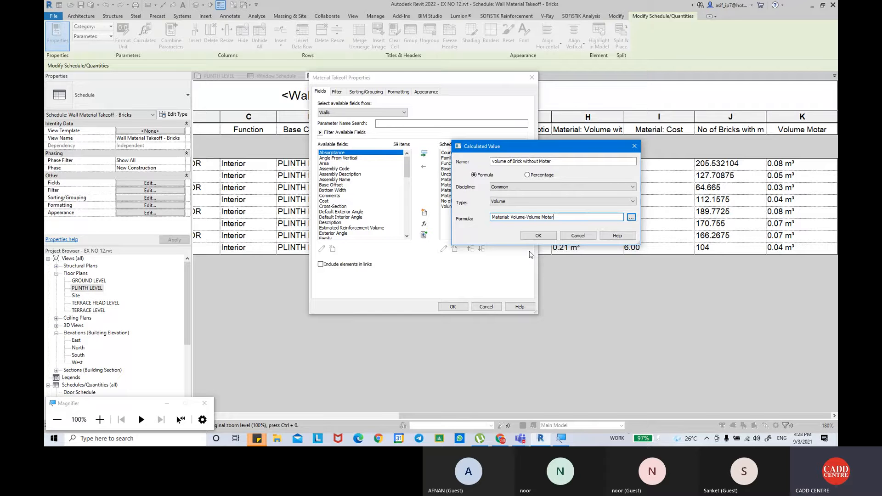
left_click(538, 235)
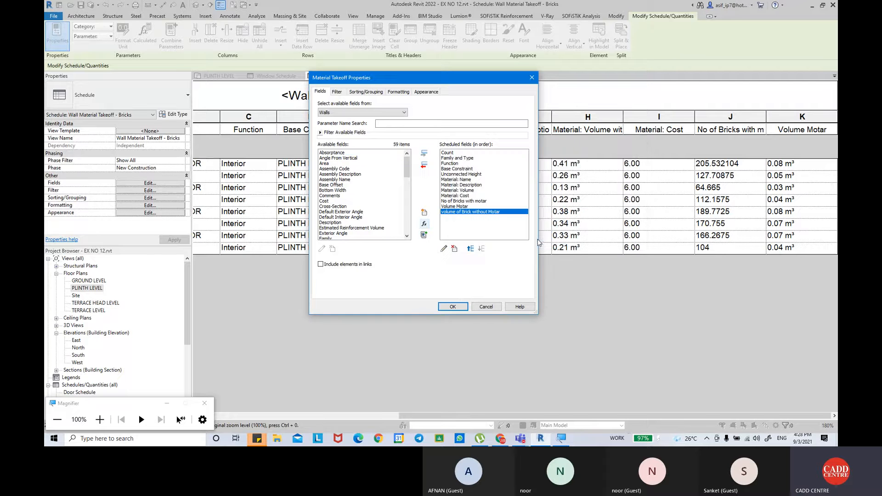
left_click(460, 309)
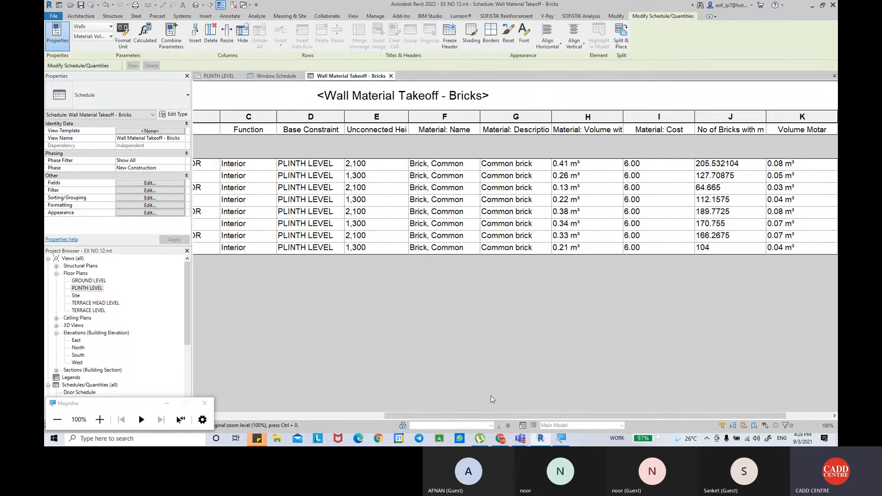
left_click_drag(487, 416, 530, 416)
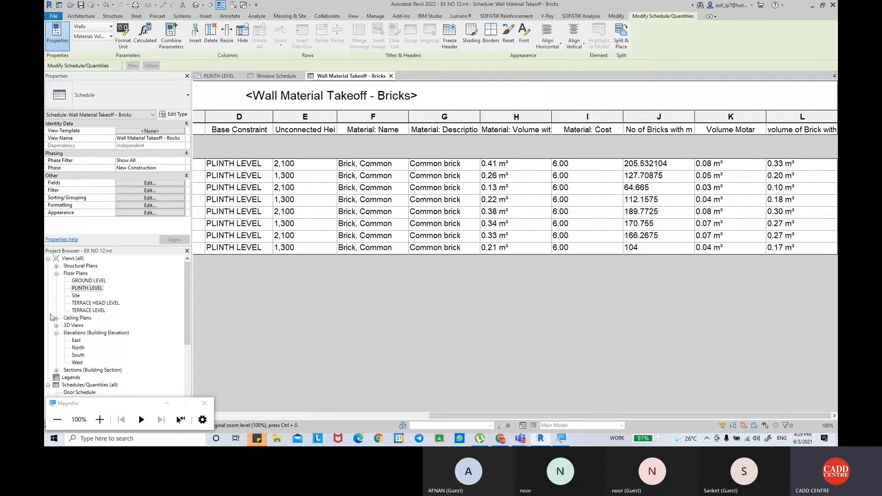
Start another calculated value in the takeoff fields, named "Net bricks Used".
left_click(129, 184)
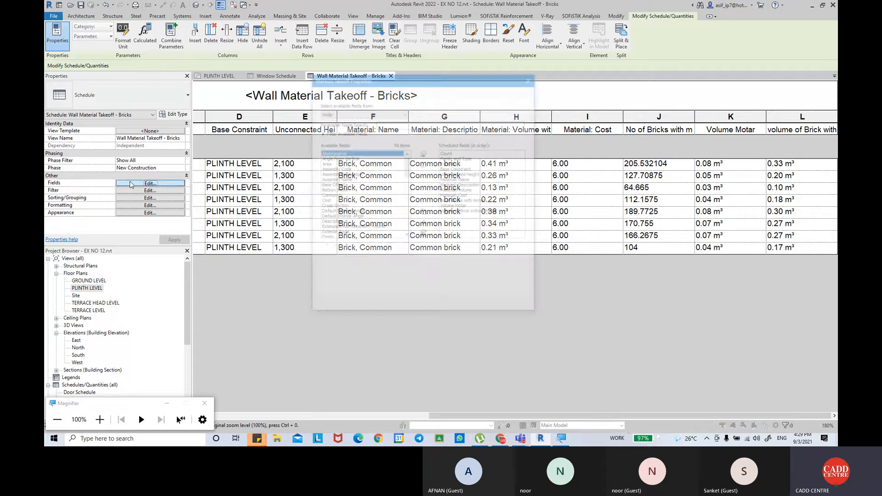
left_click(424, 224)
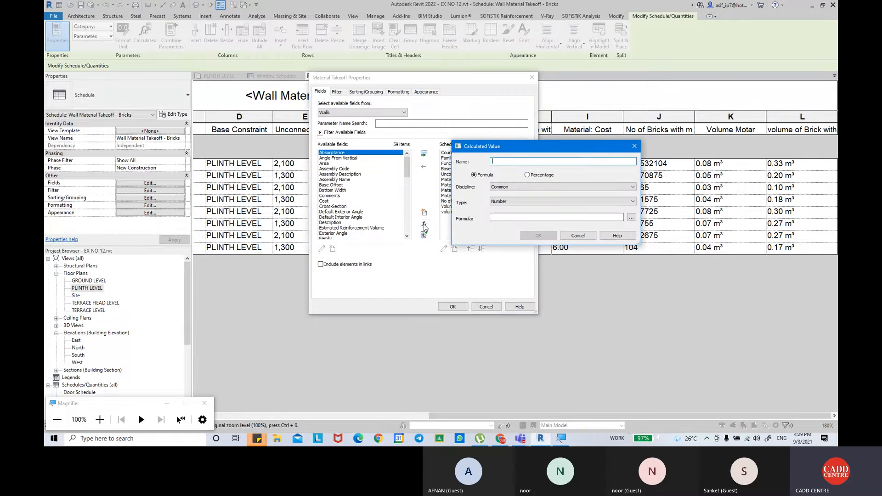
type("Ne")
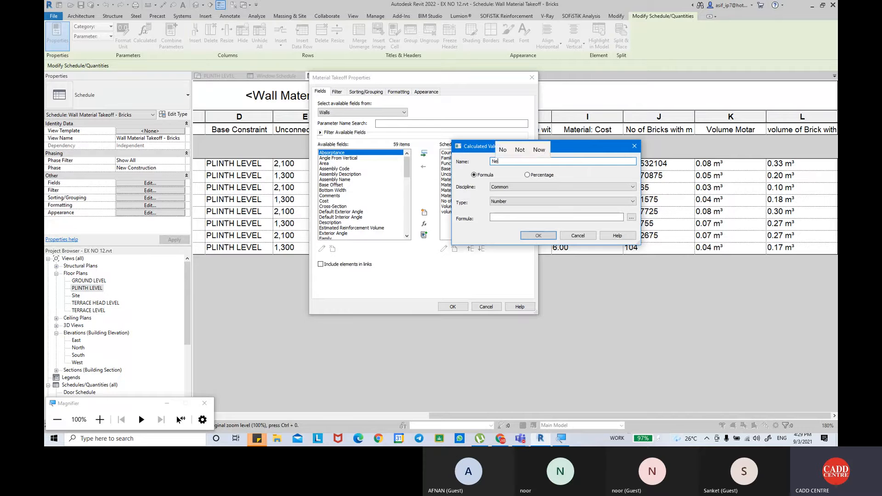
type("t bricks U")
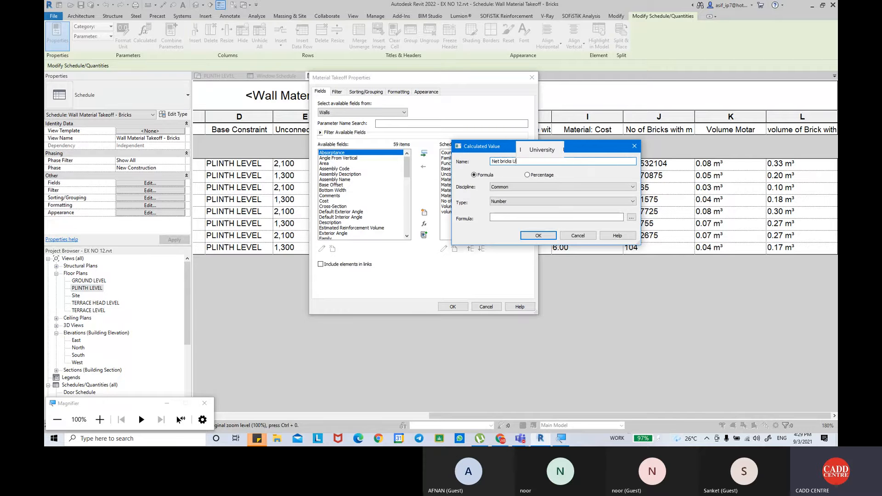
type("sed")
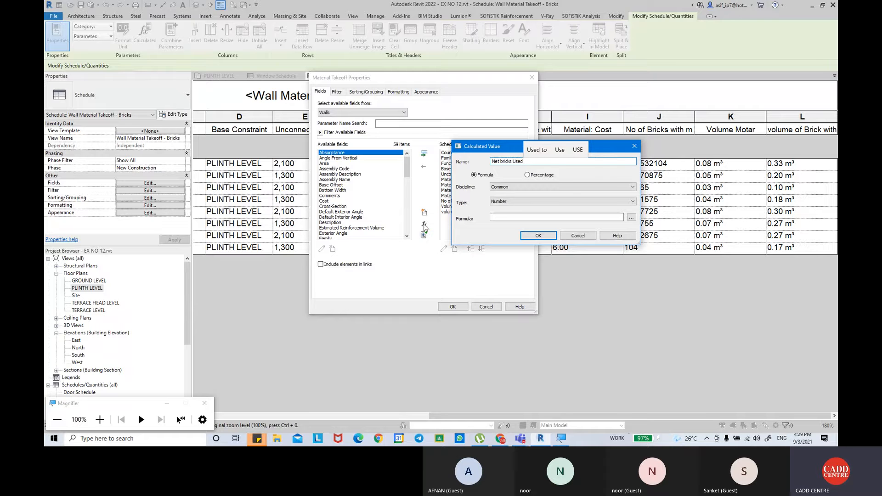
Give the Net bricks Used value the formula volume of Brick without Motar/1/0.002+10% and apply it to the schedule.
left_click(527, 217)
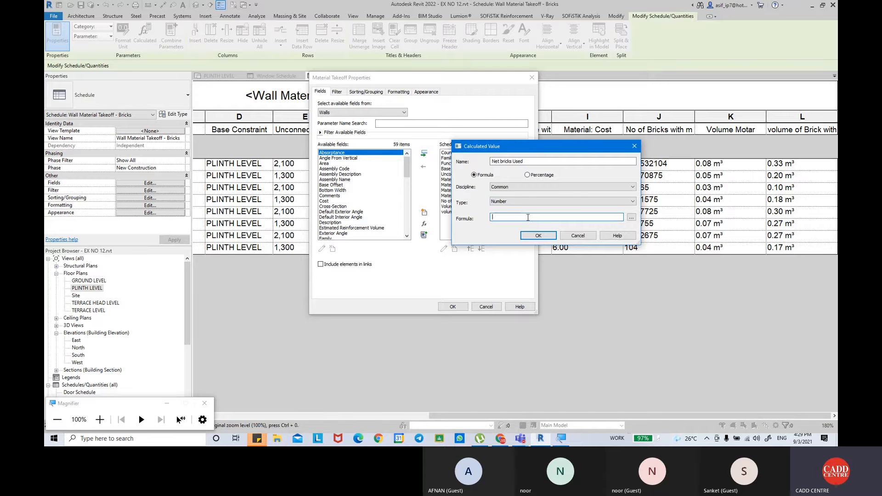
left_click(631, 216)
left_click(551, 198)
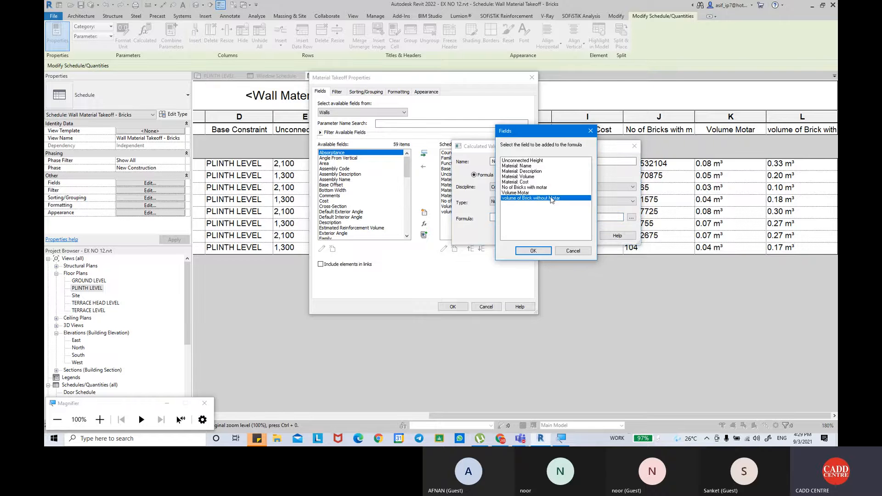
left_click(542, 253)
type("/")
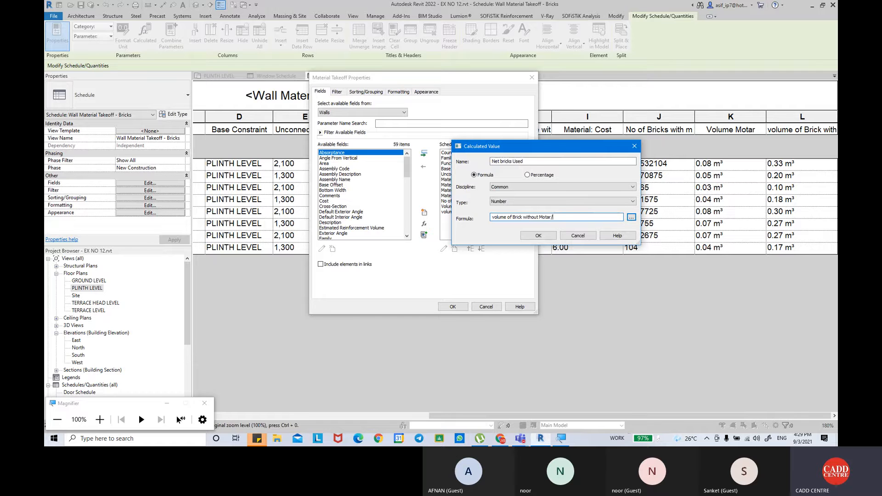
type("1/")
type("0.002+")
type("10%")
left_click(543, 235)
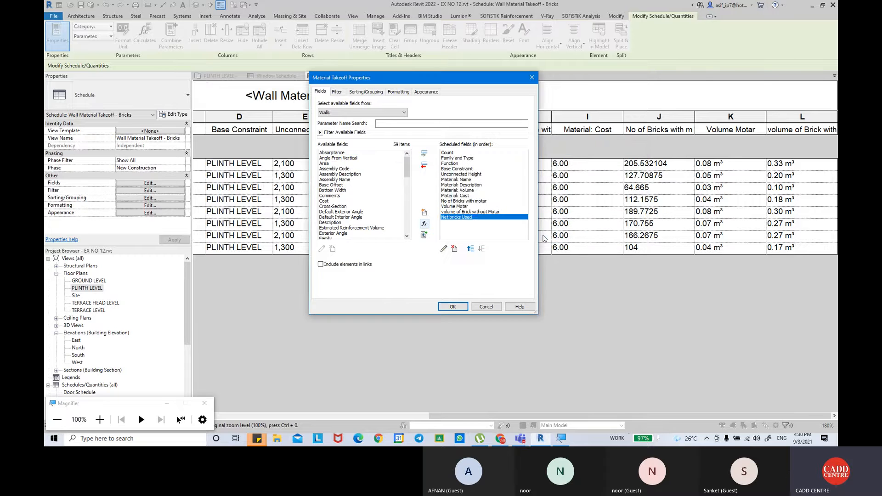
left_click(452, 307)
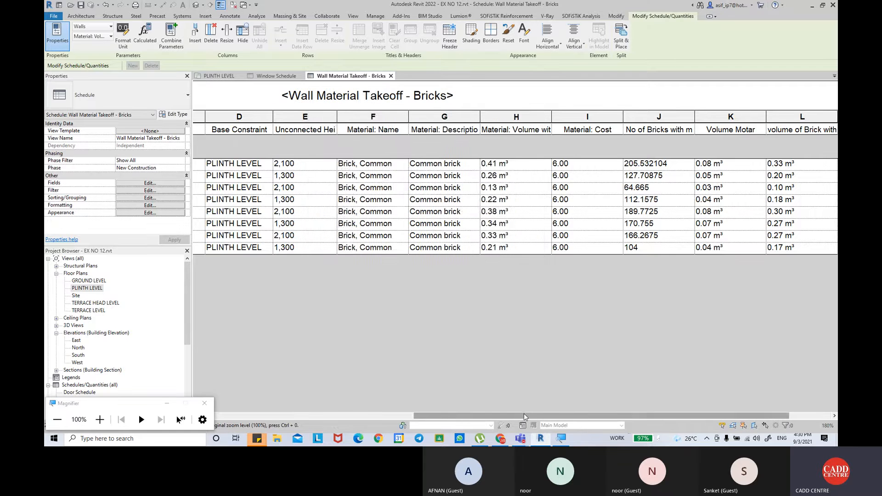
scroll(720, 199, "right", 2)
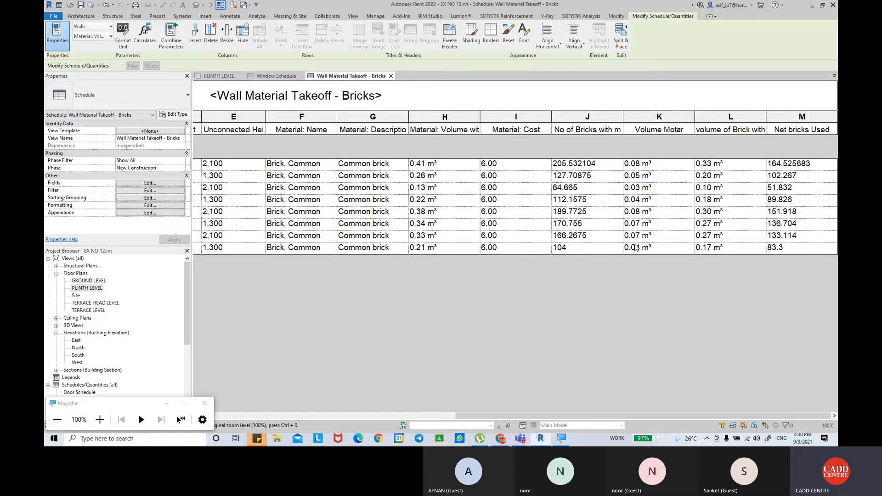
Set the Net bricks Used and No of Bricks with motar fields to calculate totals in the takeoff formatting.
left_click(127, 205)
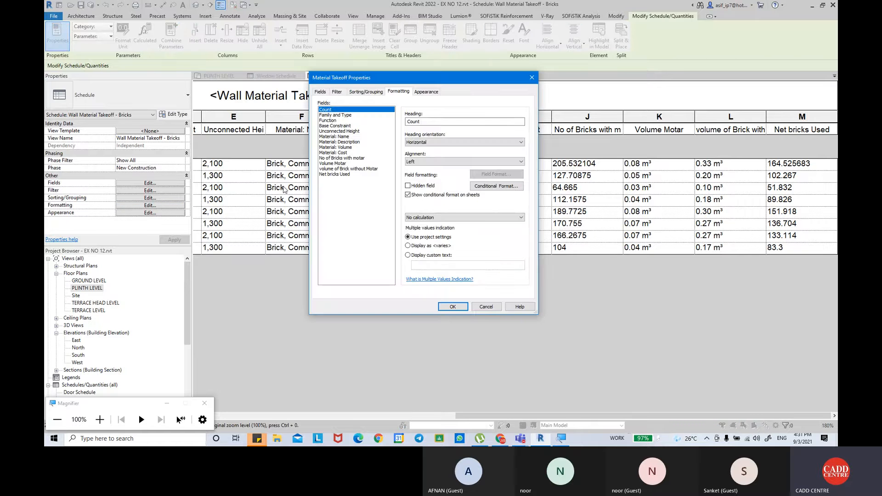
left_click(333, 175)
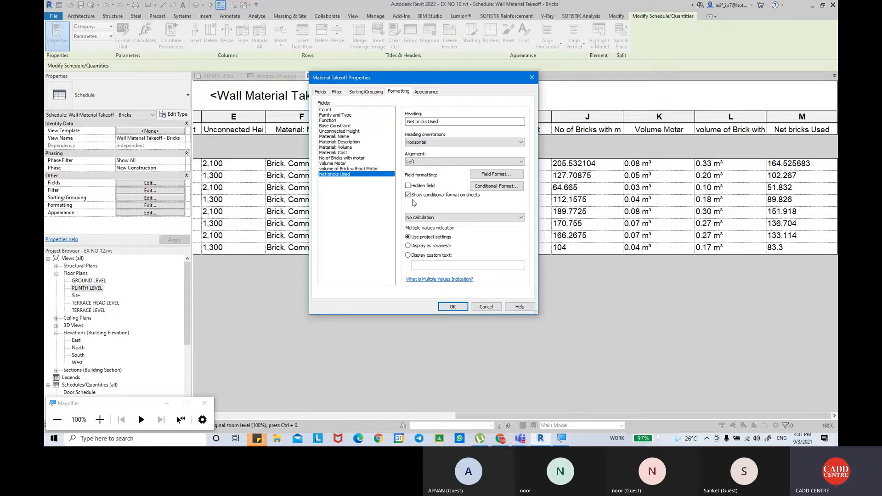
left_click(443, 217)
left_click(434, 231)
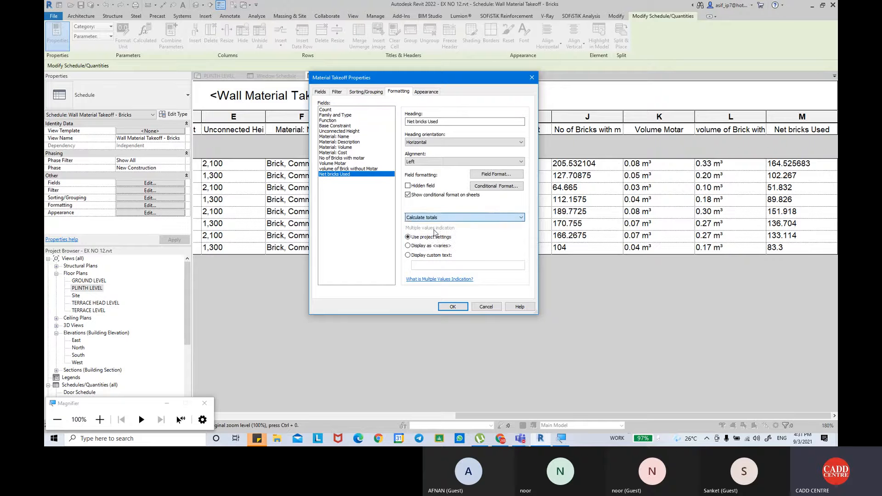
left_click(344, 158)
left_click(420, 217)
left_click(422, 230)
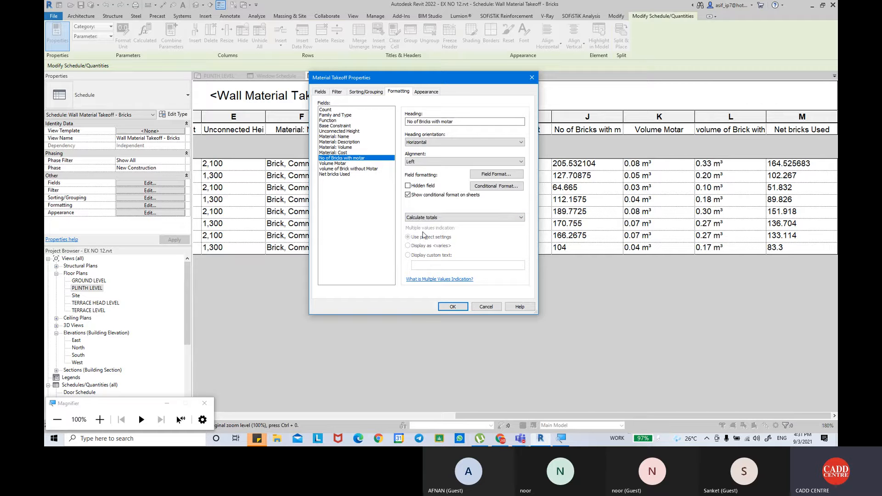
Set the Volume Motar and volume of Brick without Motar fields to calculate totals, and apply the formatting to the schedule.
left_click(333, 163)
left_click(420, 217)
left_click(420, 231)
left_click(367, 169)
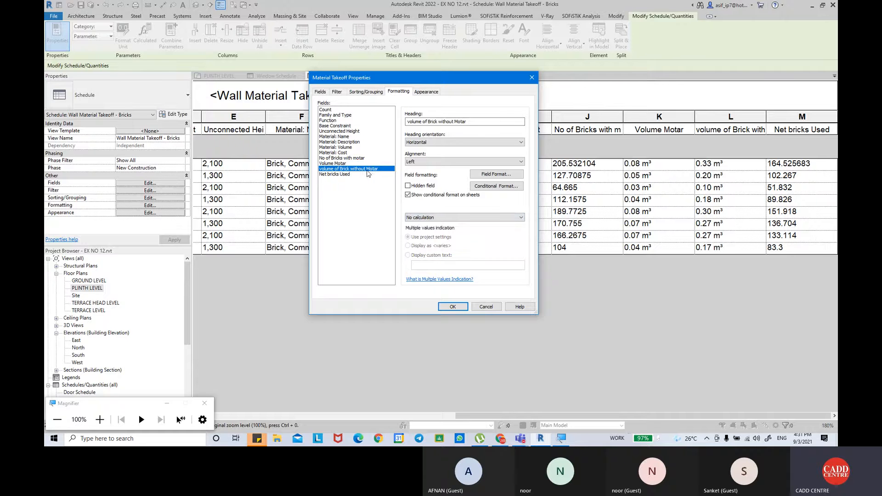
left_click(420, 218)
left_click(421, 230)
left_click(343, 158)
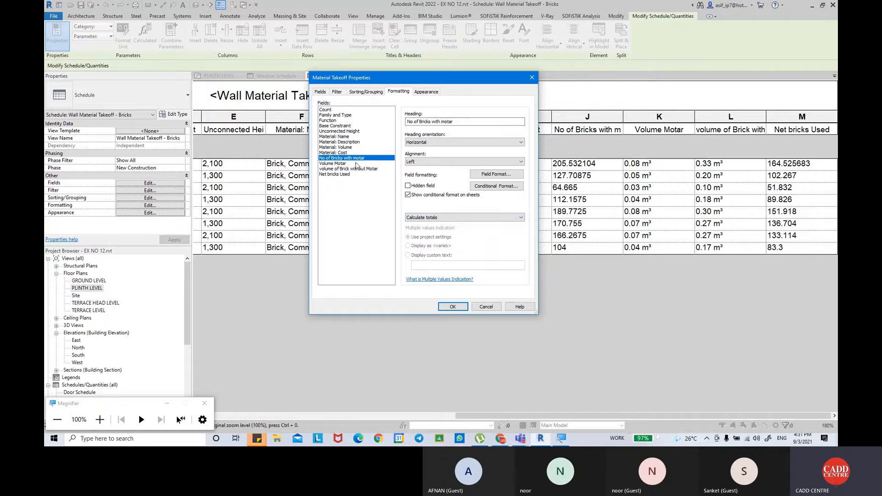
left_click(343, 153)
left_click(440, 307)
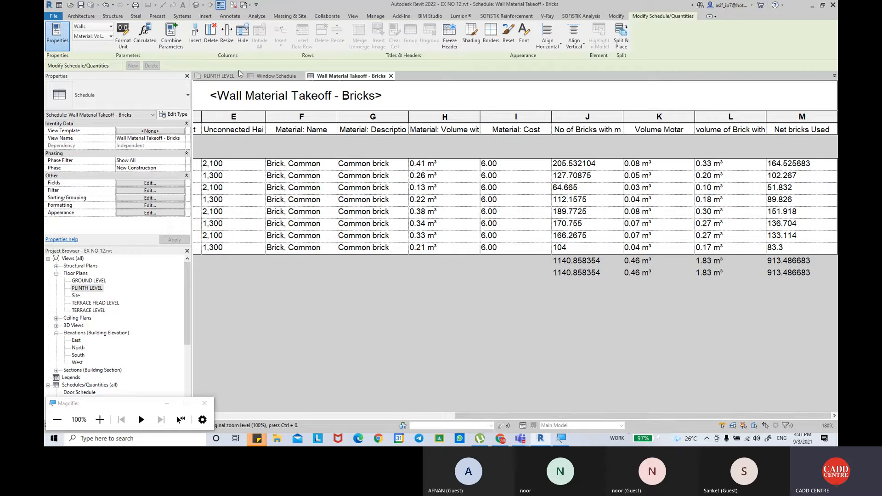
Examine the bathroom walls in the PLINTH LEVEL floor plan and compare them with the wall types in the brick takeoff.
left_click(218, 75)
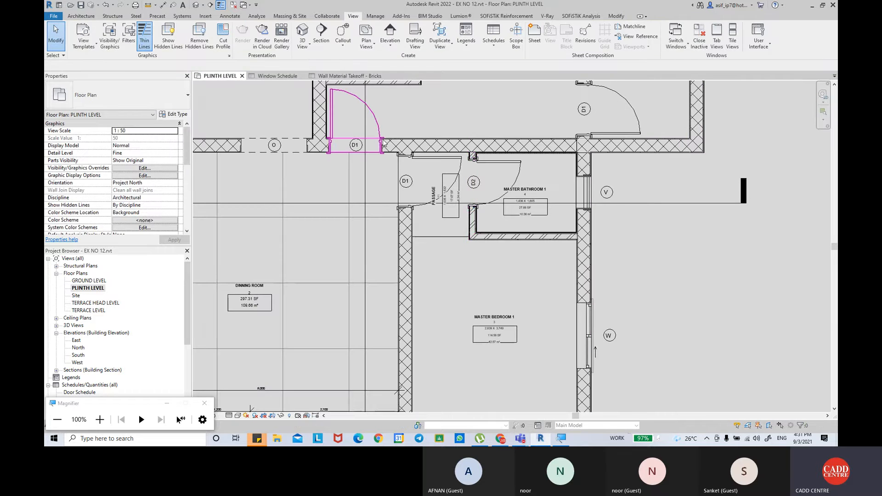
middle_click_drag(356, 82, 432, 207)
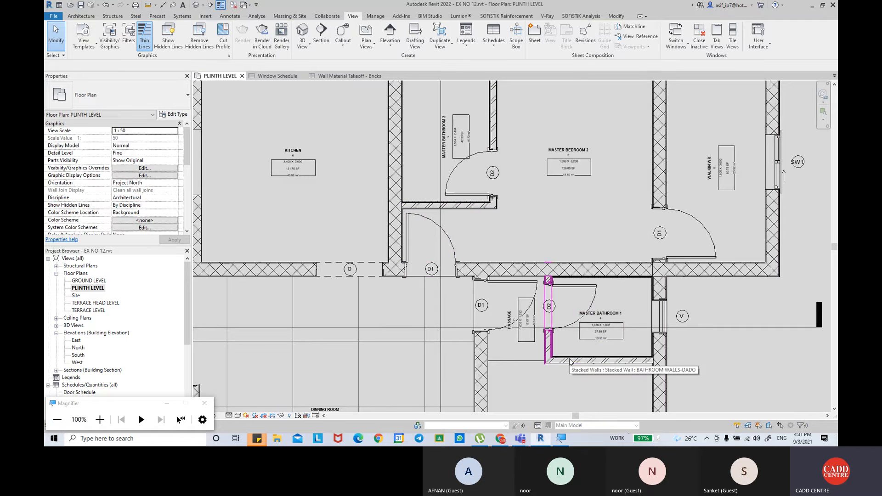
left_click(351, 76)
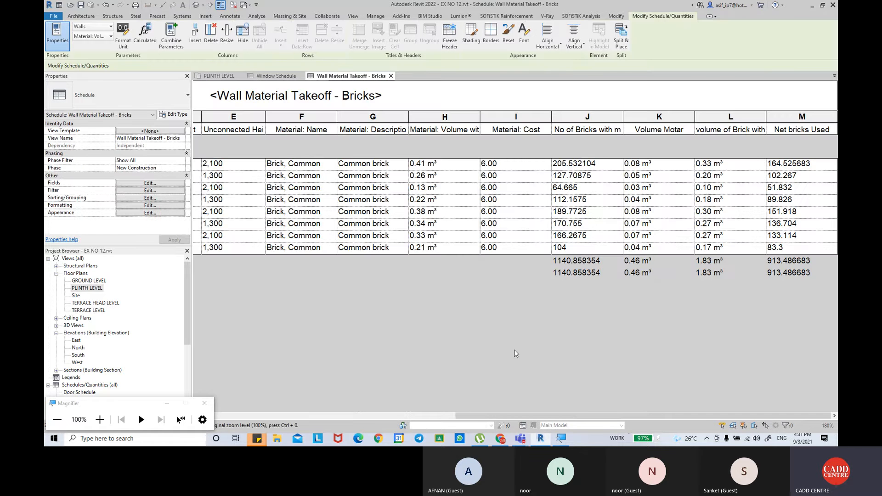
left_click_drag(501, 415, 236, 386)
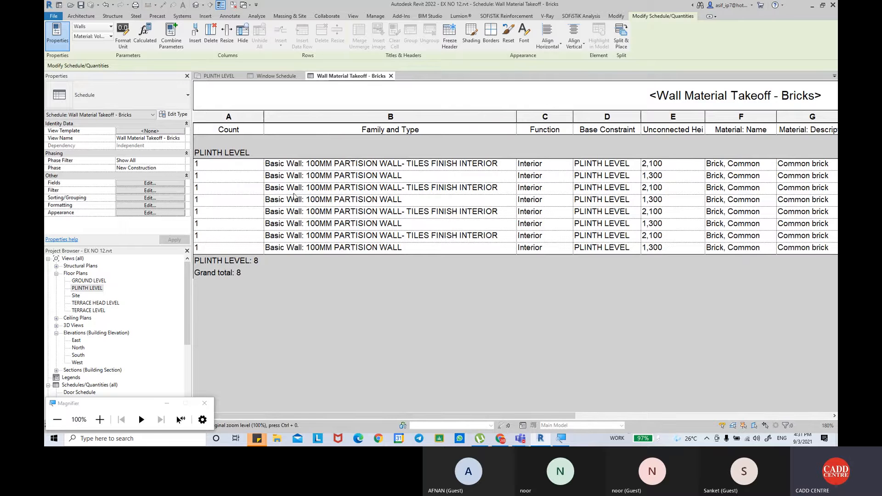
Add the Length field to the scheduled fields of the brick takeoff.
left_click(176, 185)
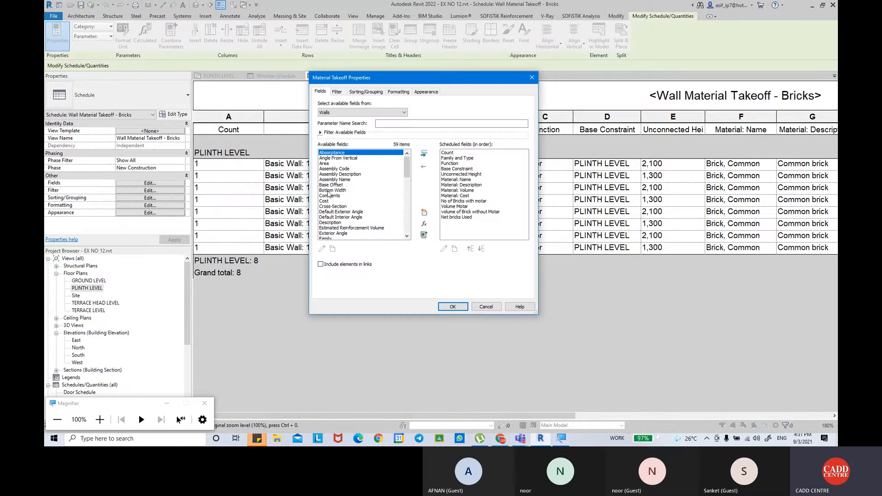
left_click(334, 185)
key("l")
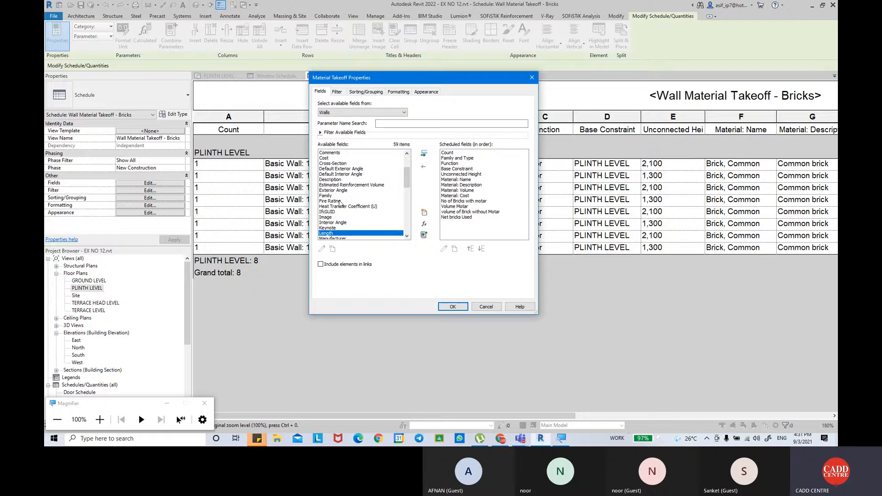
left_click(425, 155)
Move the Length field up to directly after Function in the scheduled order and apply the change to the takeoff.
left_click(471, 250)
left_click(471, 250)
left_click(471, 249)
left_click(471, 250)
left_click(471, 249)
left_click(471, 249)
left_click(471, 250)
left_click(471, 249)
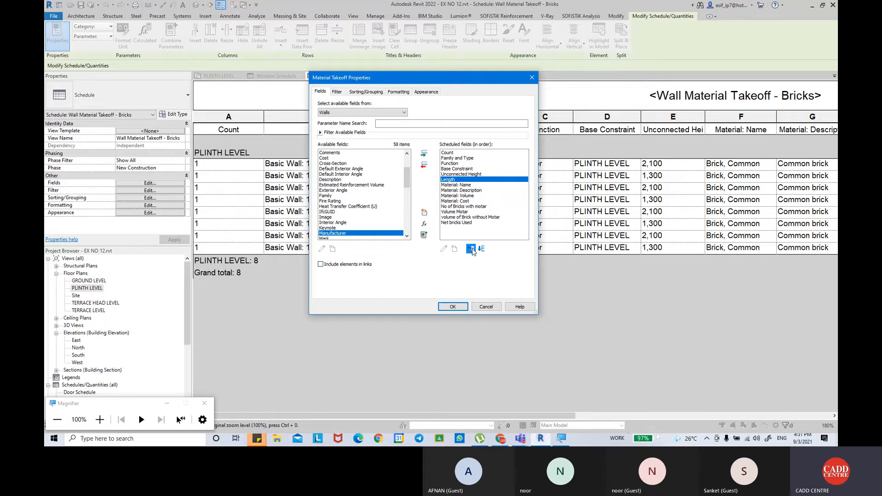
left_click(471, 250)
left_click(471, 249)
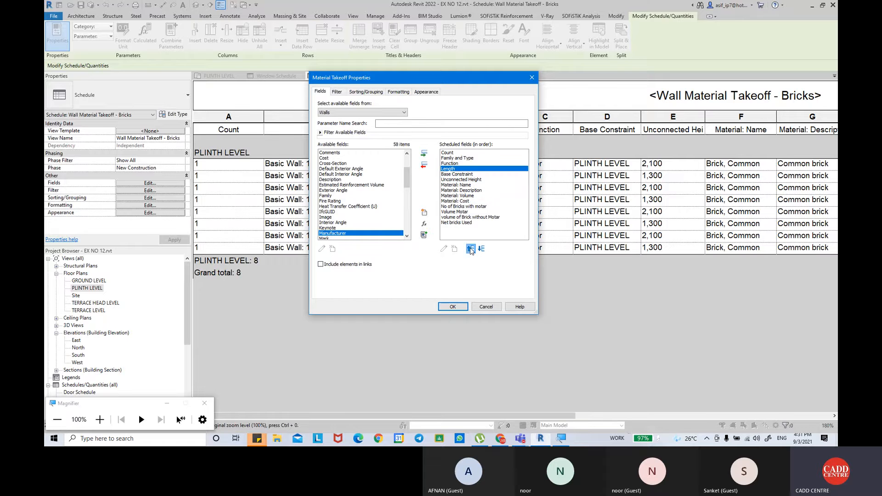
left_click(452, 306)
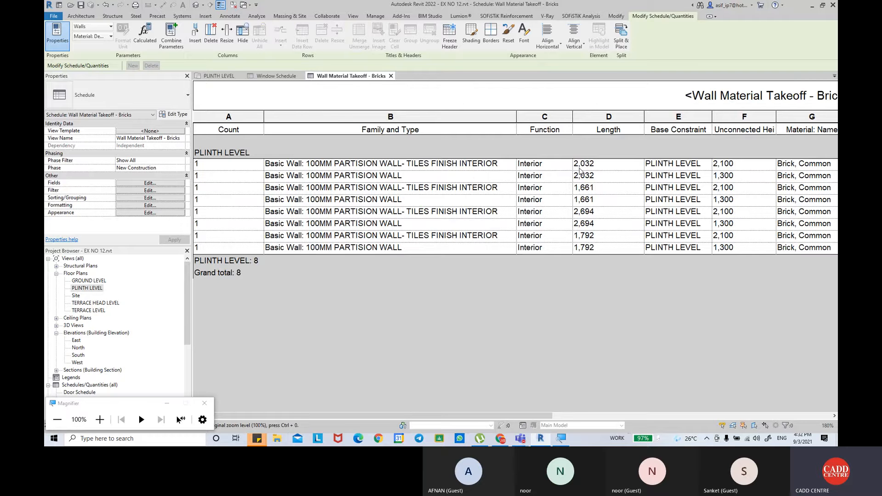
Start a new calculated value named Total cost of bricks in the brick takeoff, with type Currency.
left_click_drag(469, 415, 657, 429)
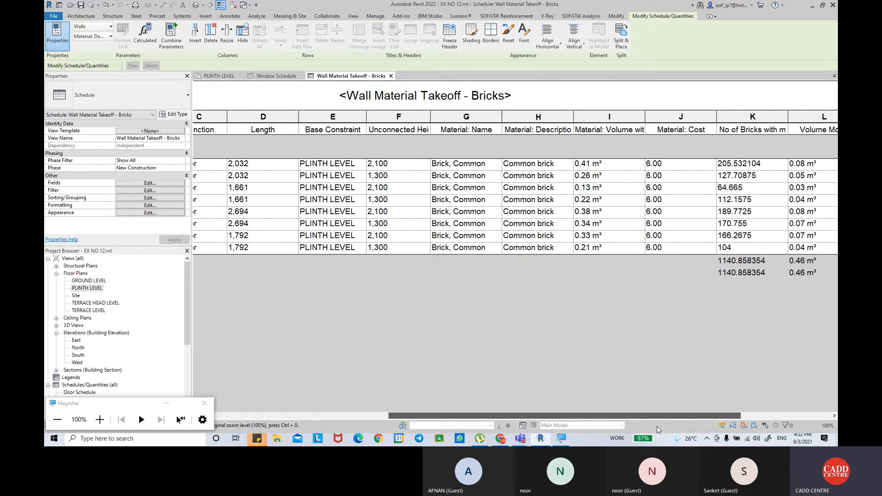
left_click_drag(657, 430, 783, 435)
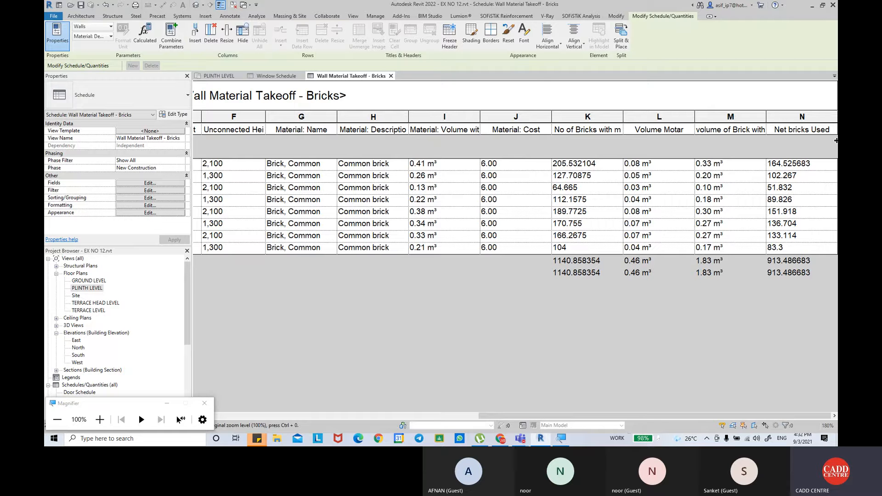
left_click(149, 182)
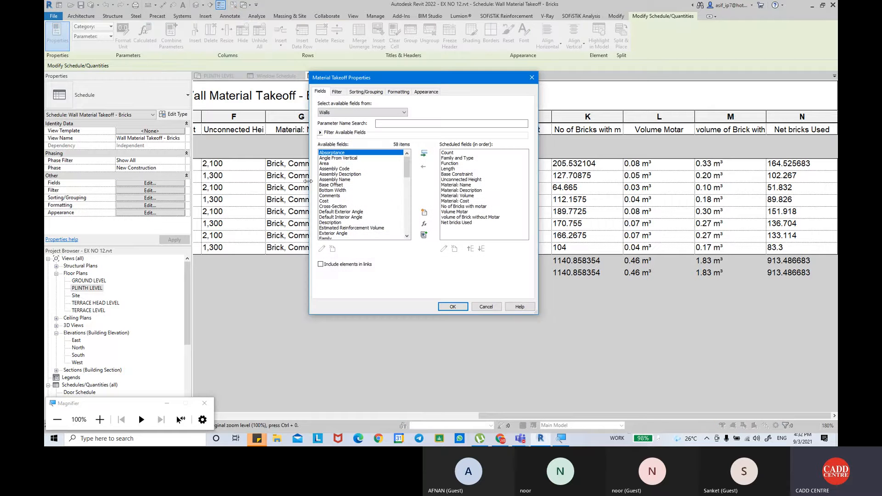
left_click(423, 224)
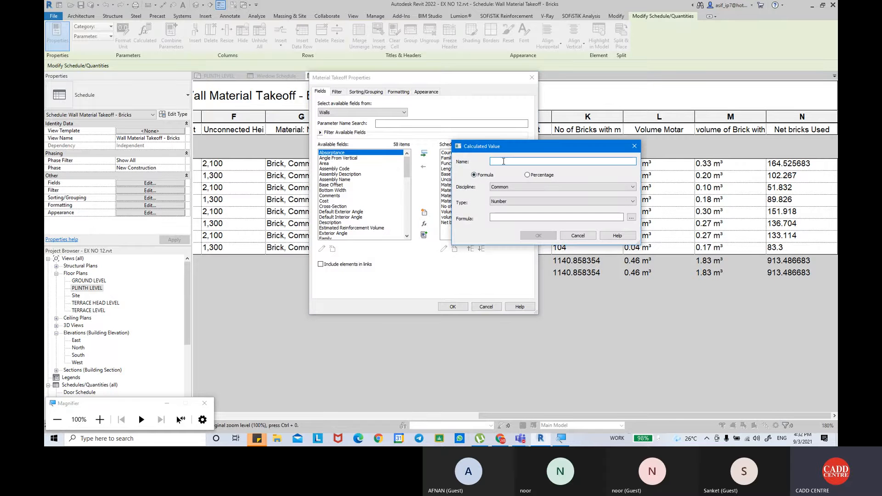
type("To")
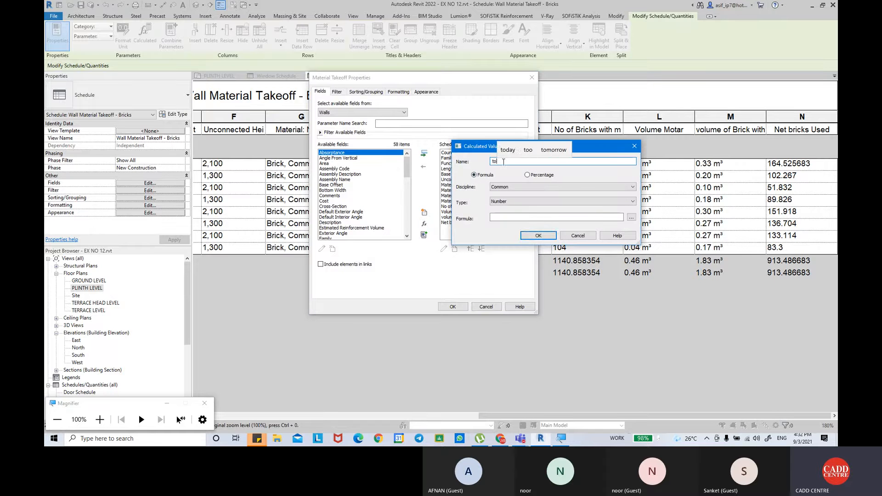
type("tal cost")
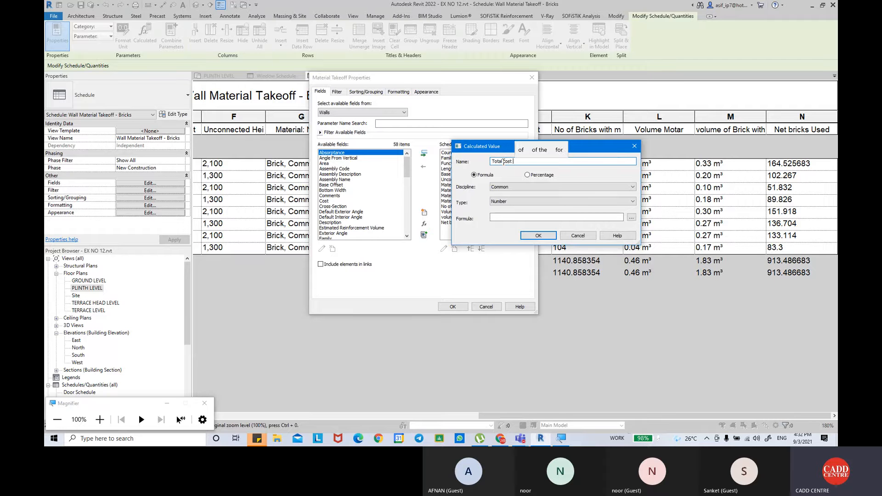
type(" of bricks")
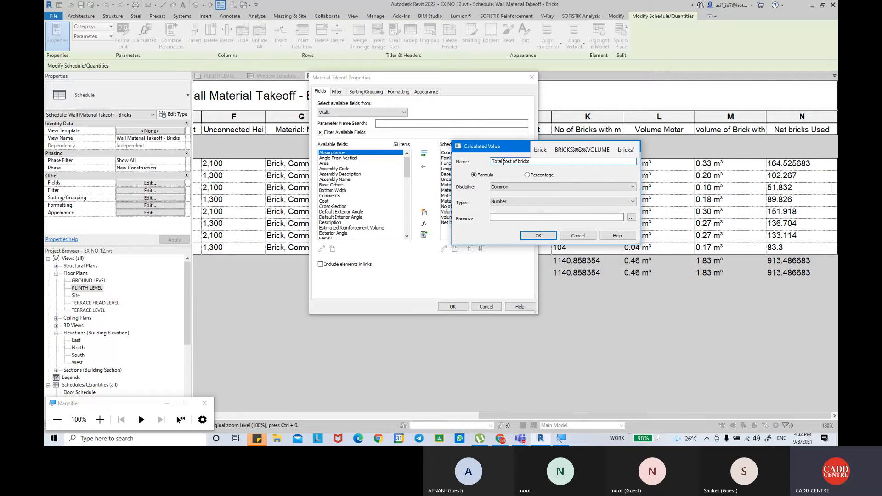
left_click(532, 202)
left_click(528, 284)
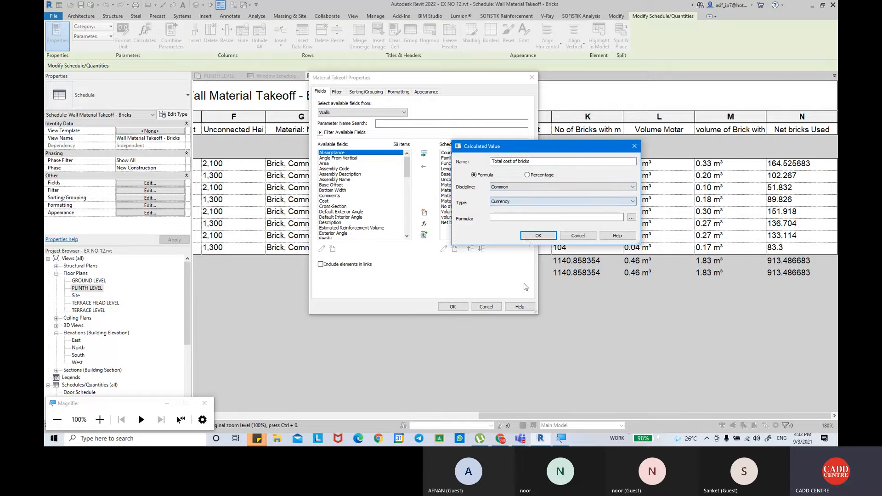
Define the Total cost of bricks formula as Net bricks Used*Material: Cost and add the field to the takeoff.
left_click(630, 219)
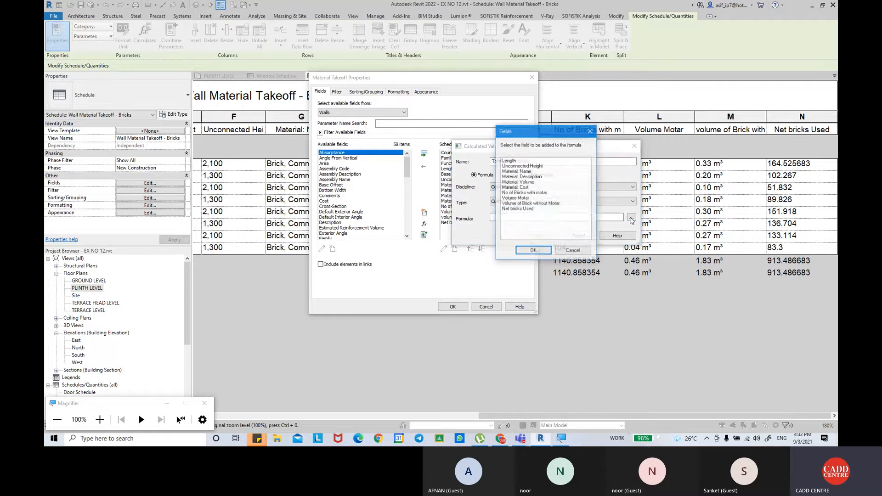
left_click(528, 209)
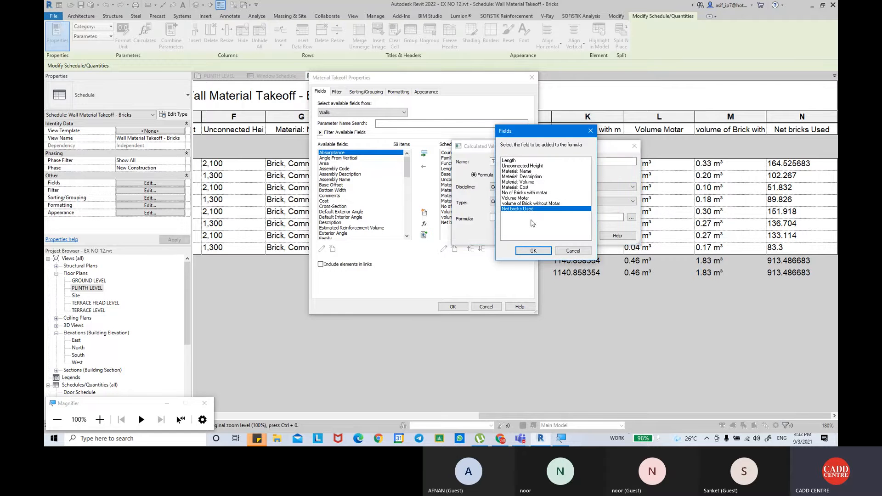
left_click(537, 254)
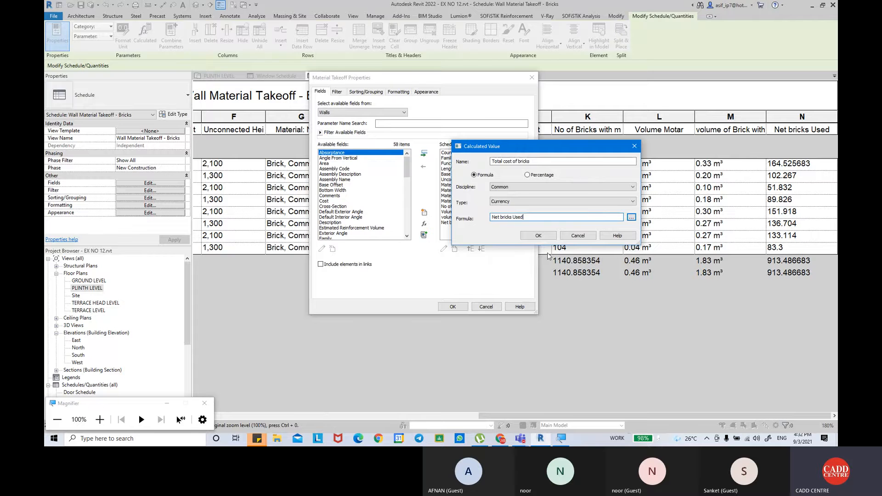
left_click(631, 217)
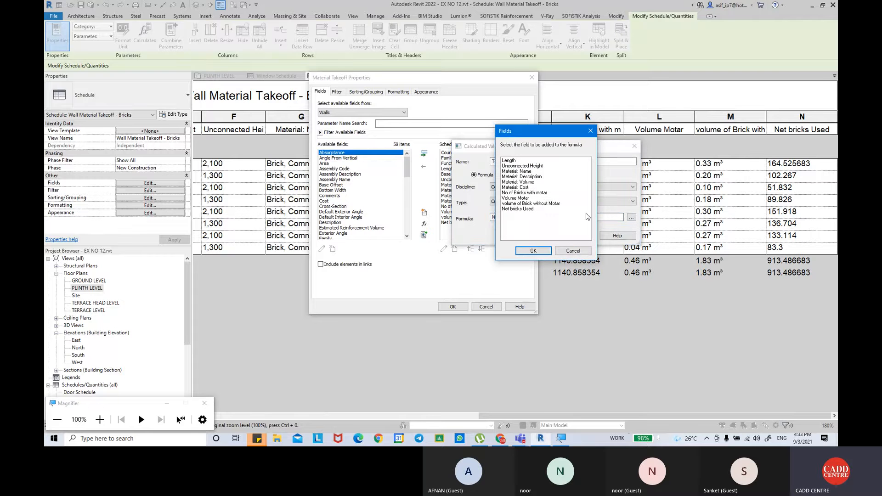
left_click(523, 187)
left_click(534, 250)
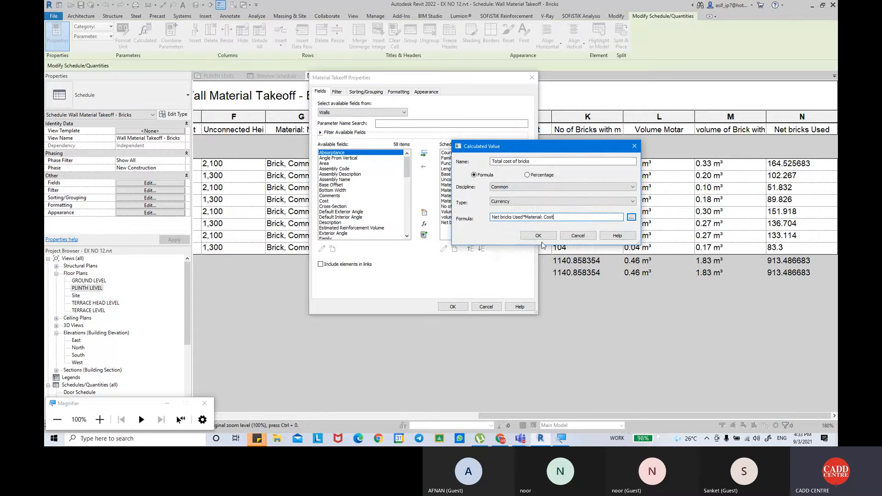
left_click(537, 236)
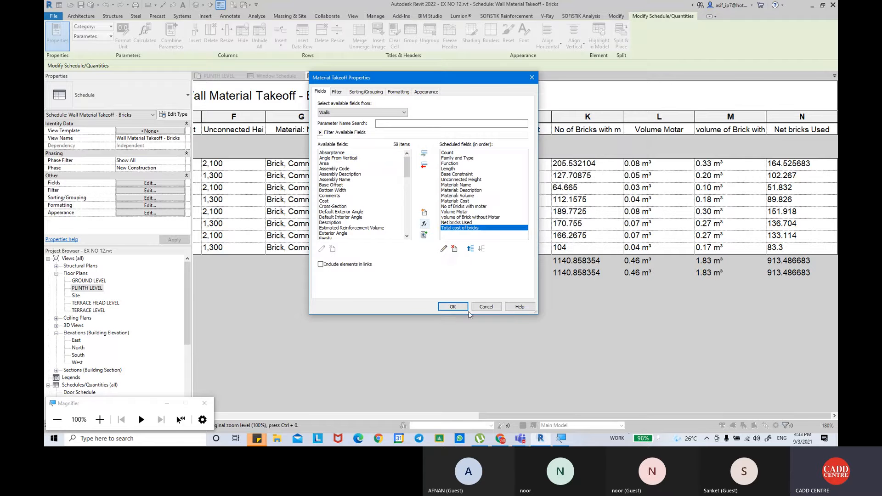
left_click(452, 307)
Set the Total cost of bricks field to calculate totals and apply the formatting to the takeoff.
left_click_drag(521, 417, 557, 416)
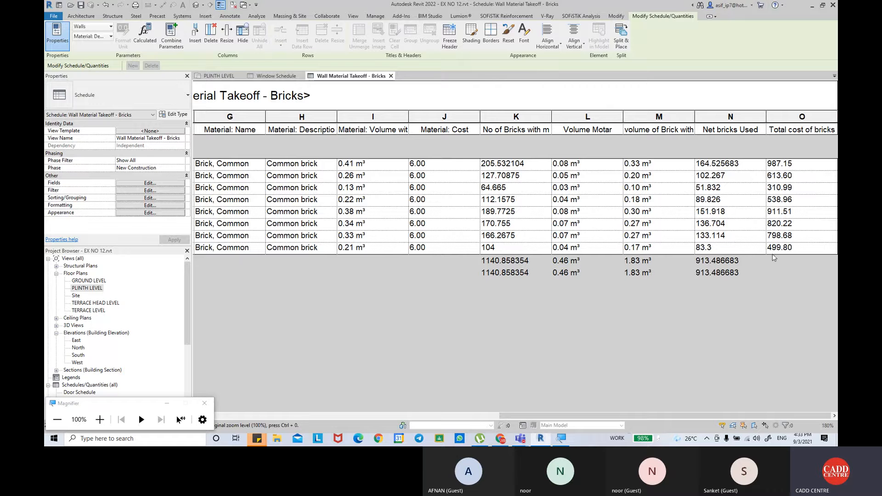
left_click(131, 204)
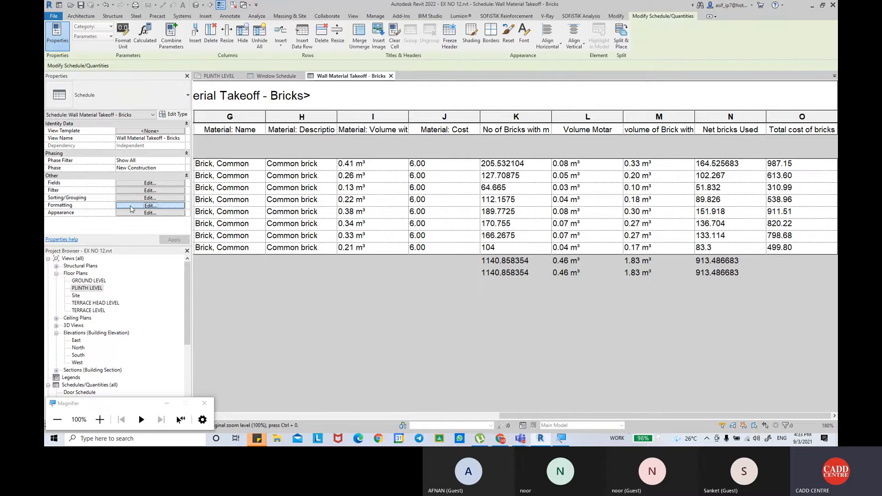
left_click(343, 184)
left_click(450, 218)
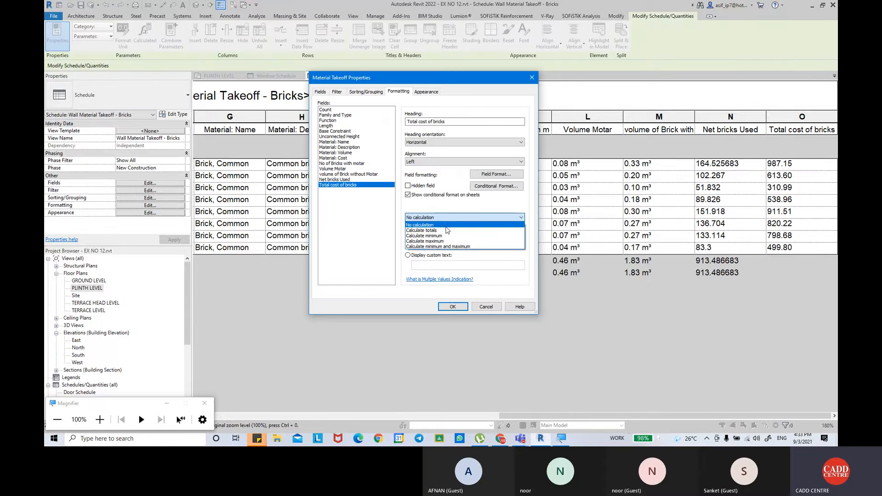
left_click(447, 229)
left_click(452, 306)
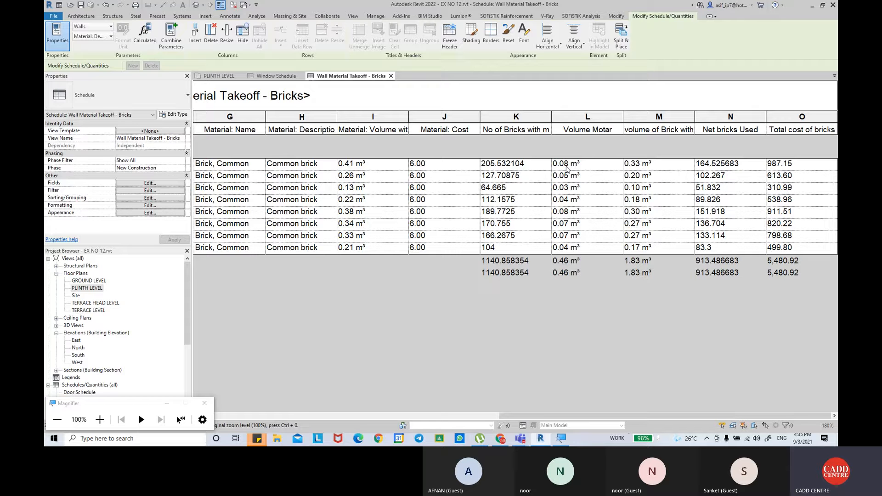
Start a new calculated value named Cement volume in the brick takeoff, with type Volume.
left_click(135, 184)
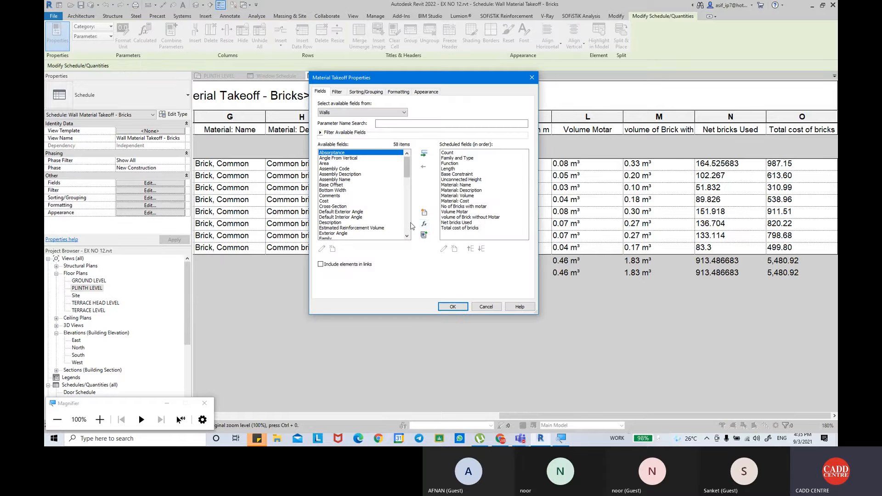
left_click(424, 225)
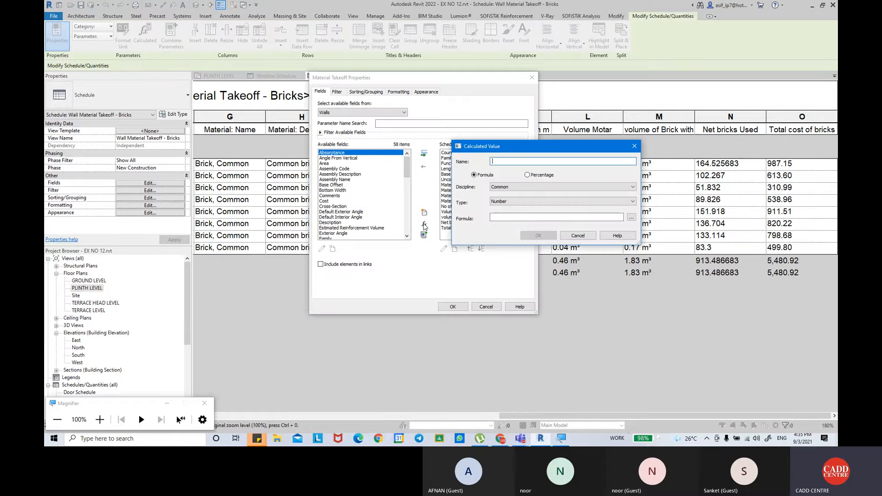
type("Ceme")
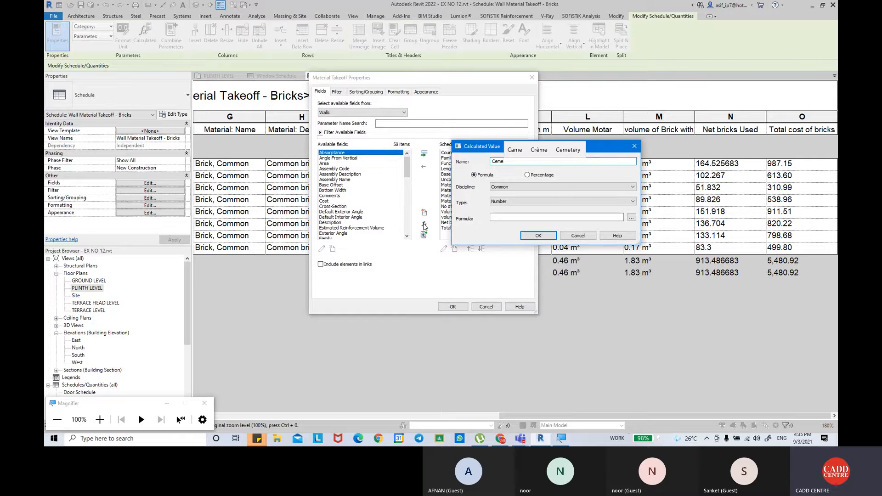
type("nt volume")
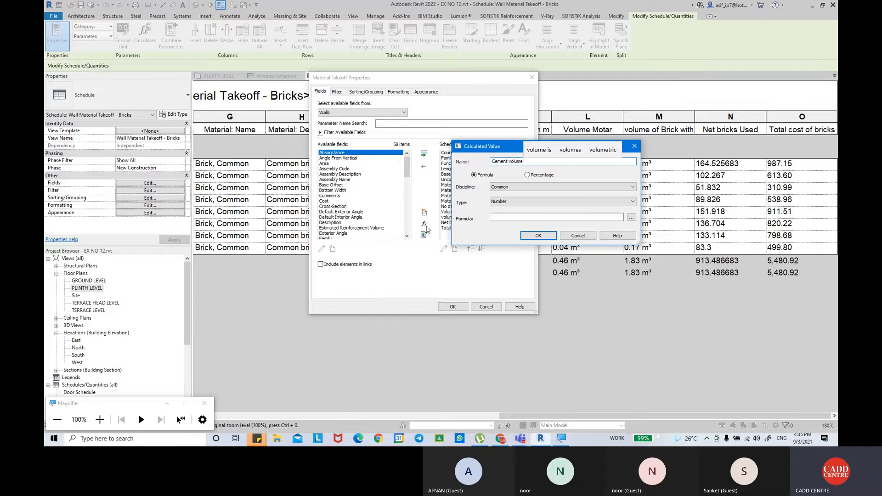
left_click(528, 202)
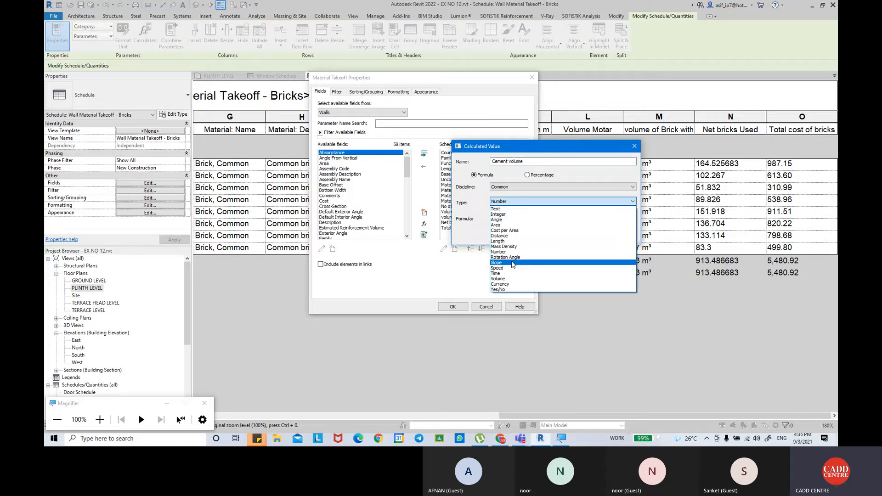
left_click(511, 279)
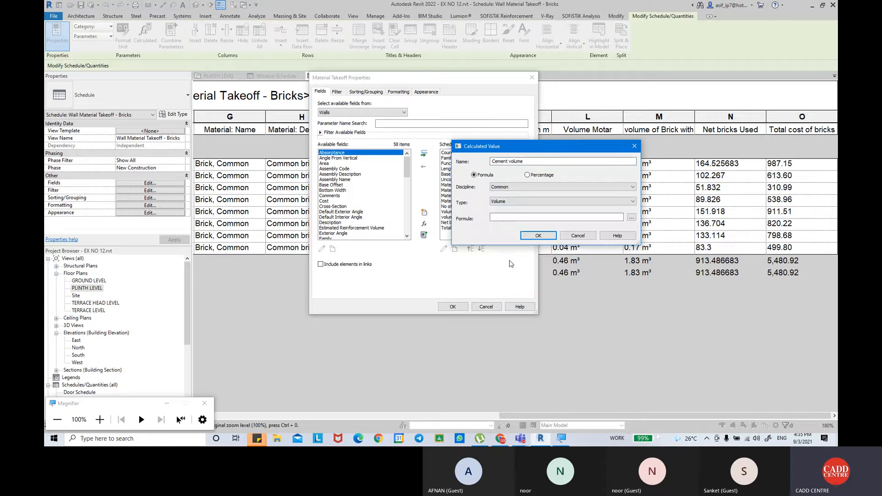
Define the Cement volume formula as 1*Volume Motar*1.27/4 and add the field to the takeoff.
left_click(515, 215)
type("1*")
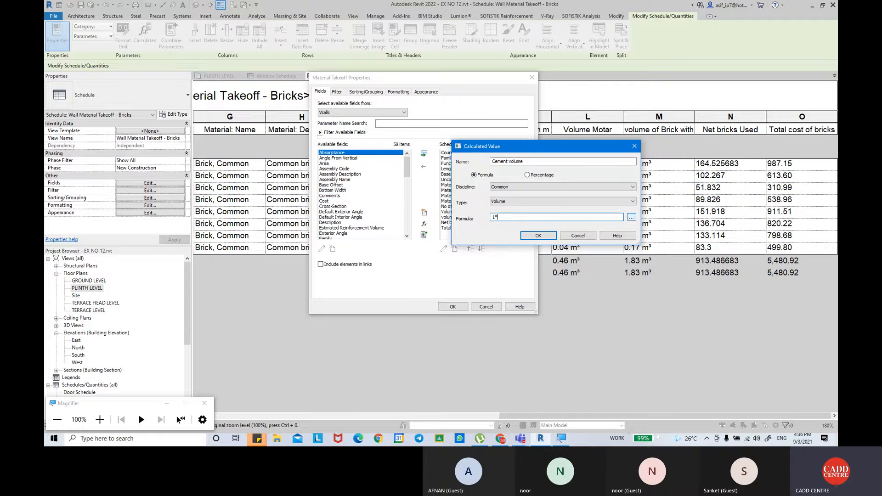
left_click(632, 217)
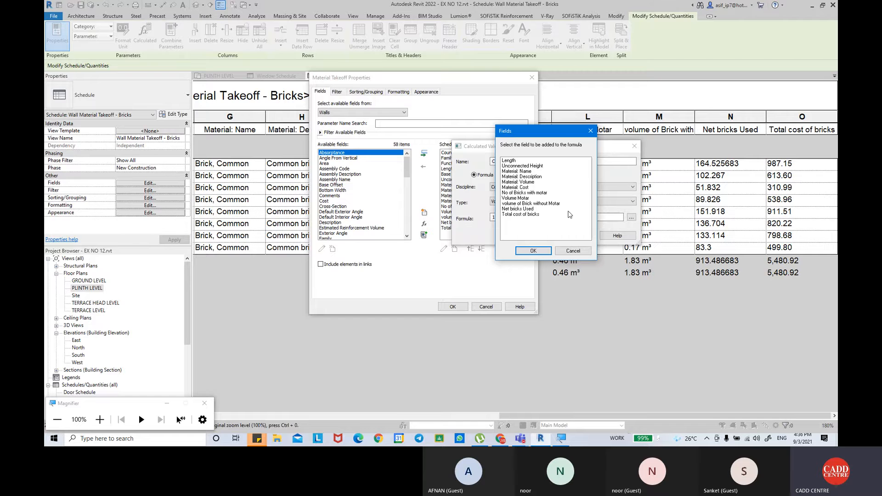
left_click(525, 199)
left_click(532, 251)
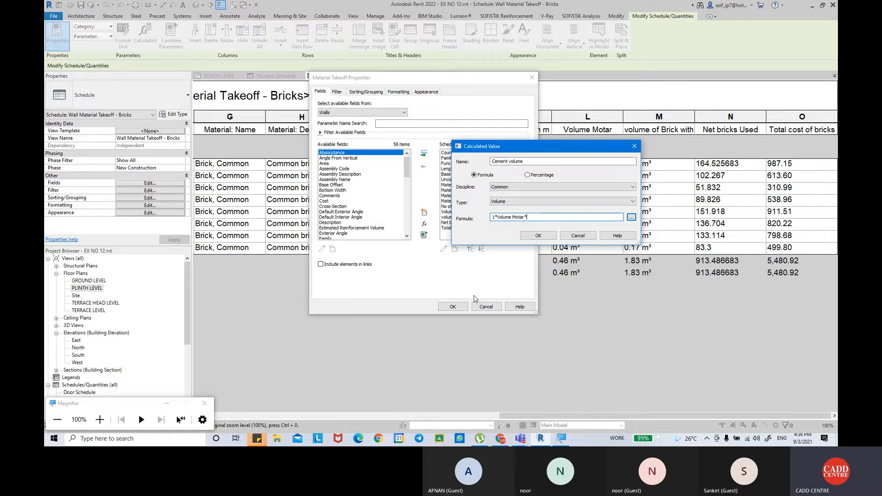
type("1.27")
type("/4")
left_click(537, 236)
left_click(454, 306)
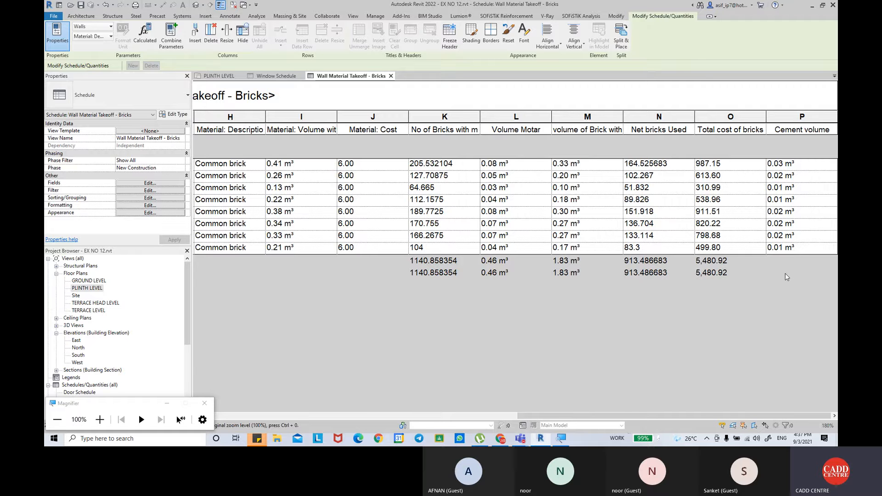
Start a new calculated value named No of cement bags in the brick takeoff, with type Number.
left_click(145, 182)
left_click(424, 223)
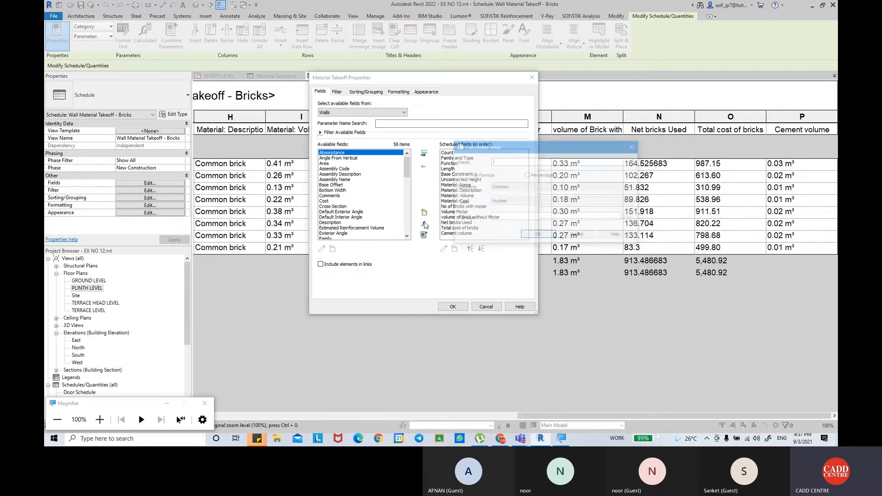
left_click(544, 202)
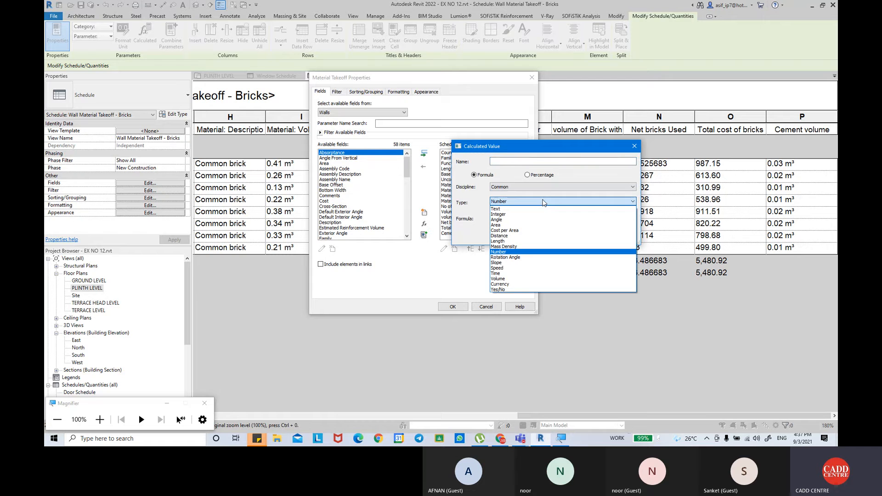
left_click(529, 253)
left_click(518, 160)
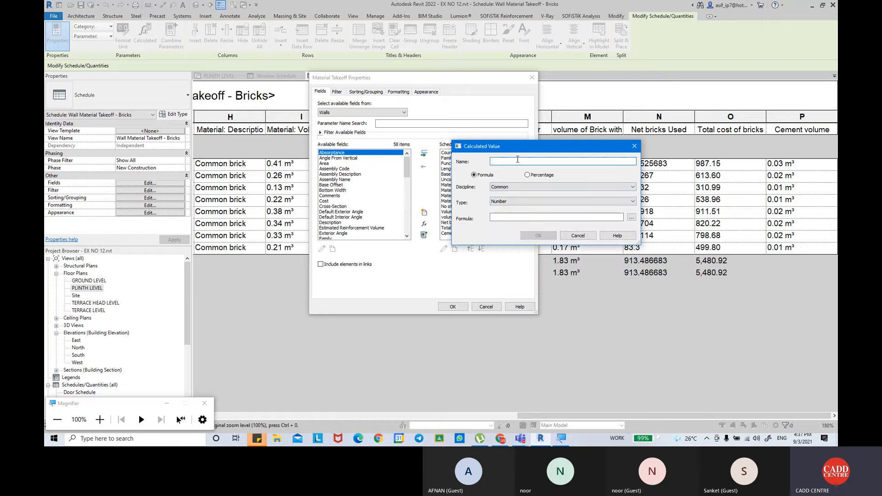
type("No ")
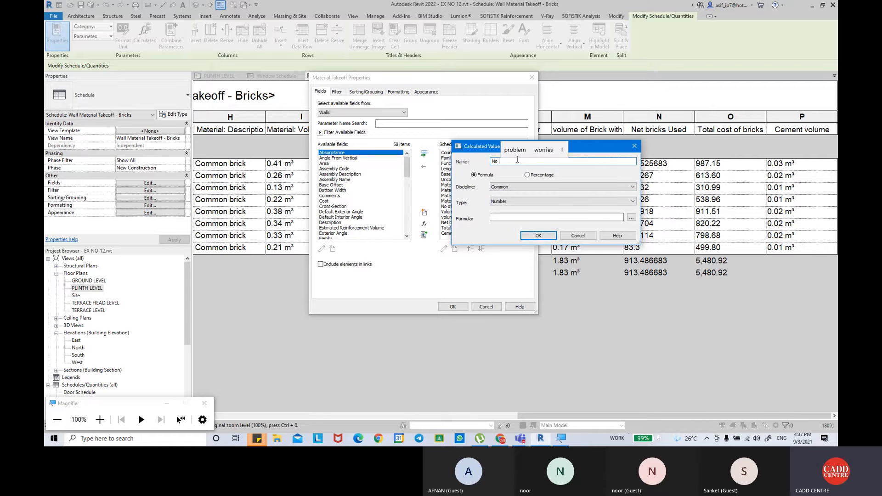
type("of cement")
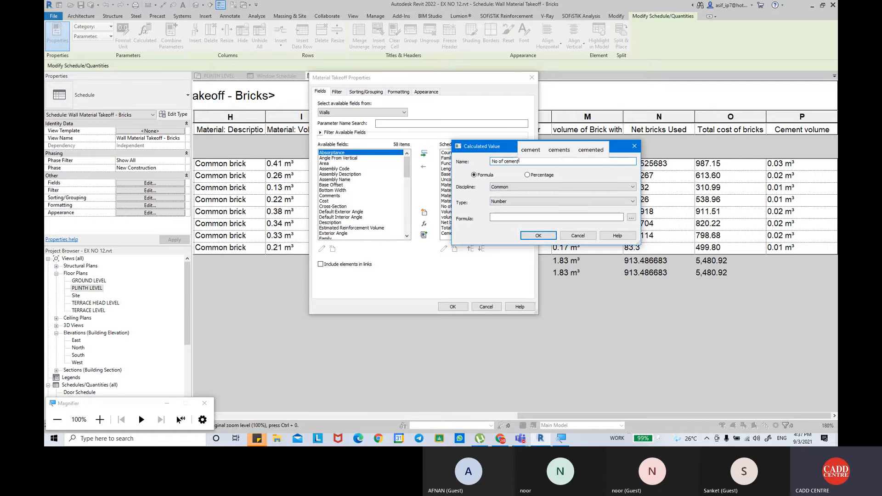
type(" bags")
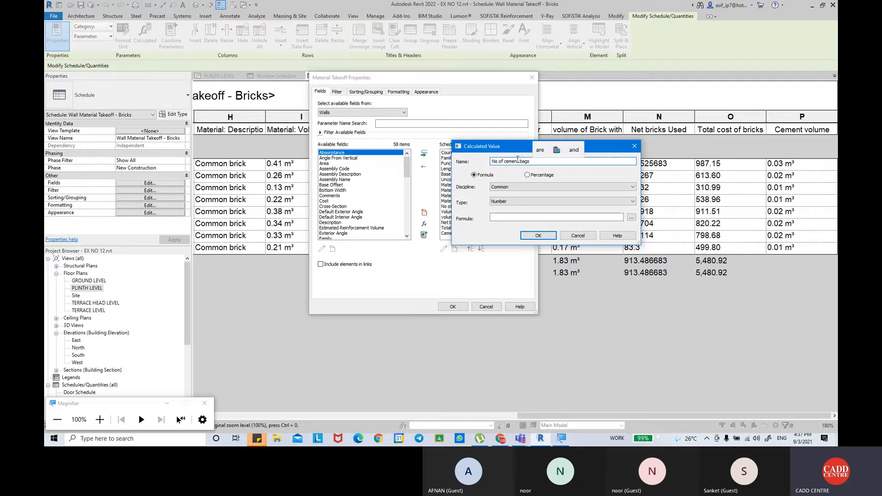
Begin the No of cement bags formula with the Cement volume field followed by a division sign.
left_click(630, 217)
left_click(521, 219)
left_click(533, 251)
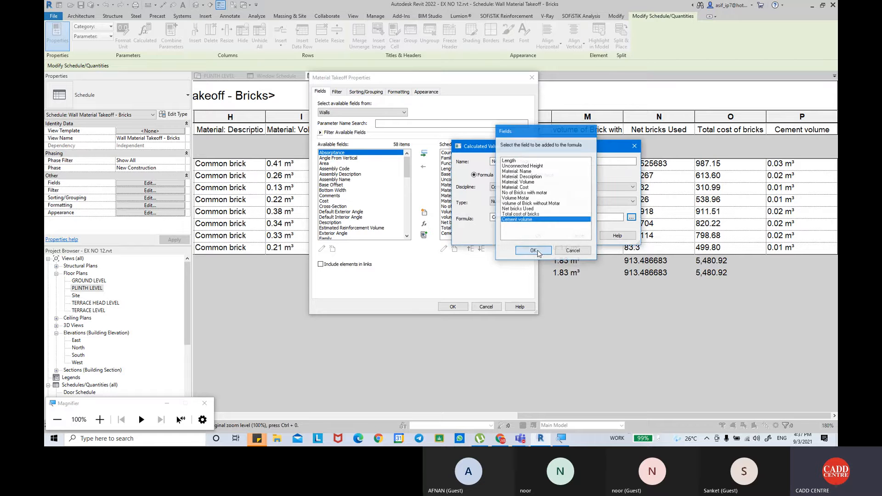
type("/")
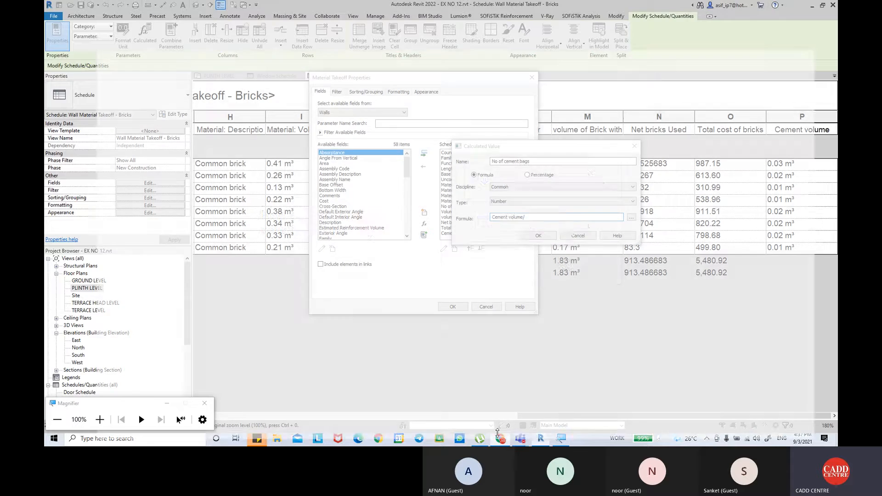
Switch to Chrome, search for volume of one bag of cement, and open the article on calculating a 50 kg bag's volume.
left_click(498, 439)
left_click(156, 7)
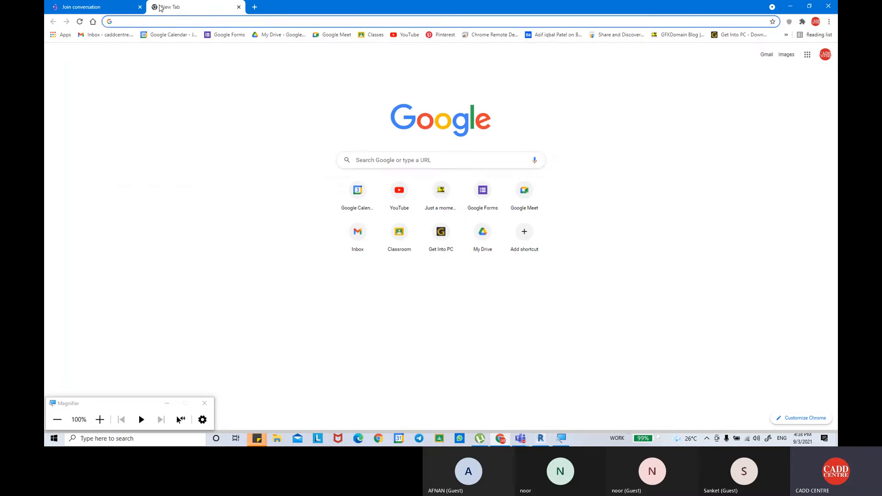
type("volume ")
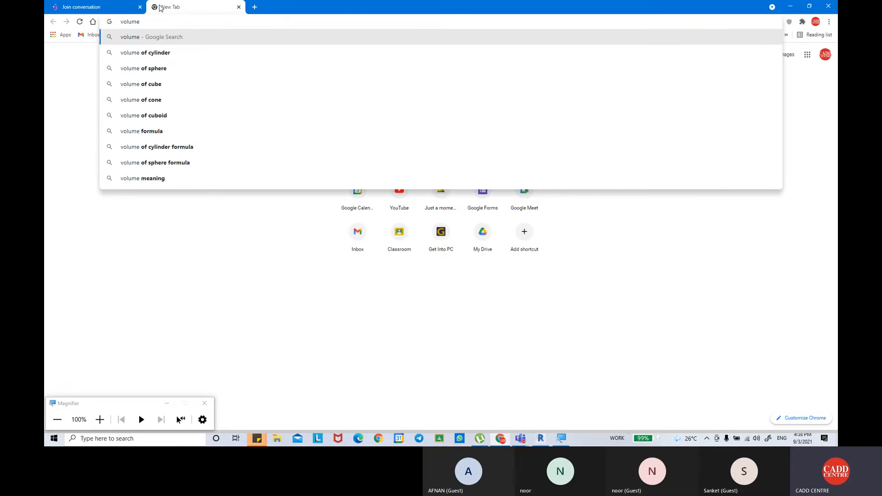
type("of one")
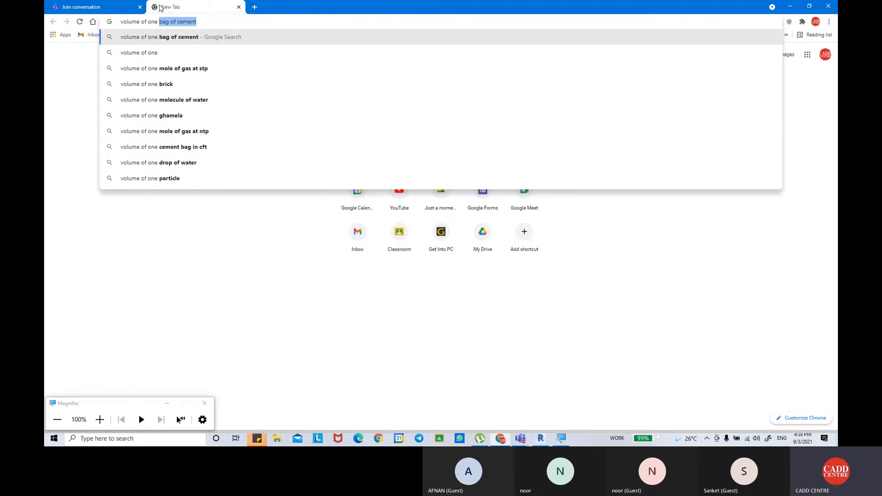
key("Right")
key("Return")
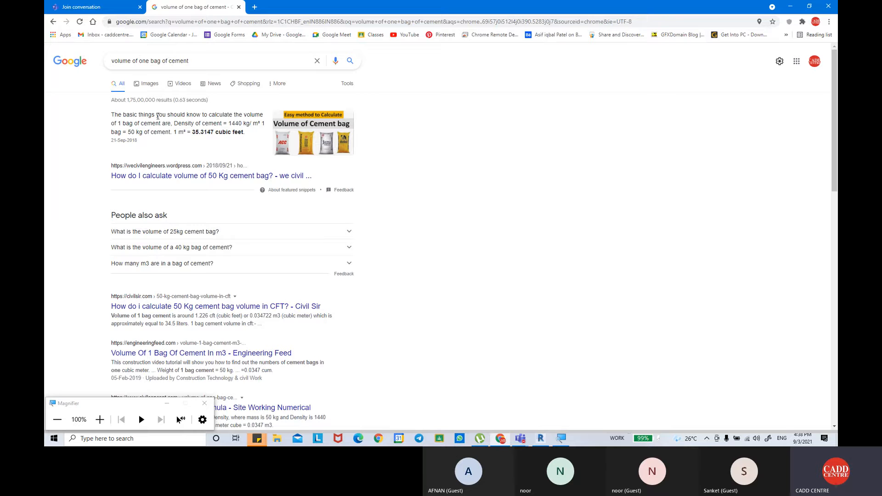
left_click(208, 174)
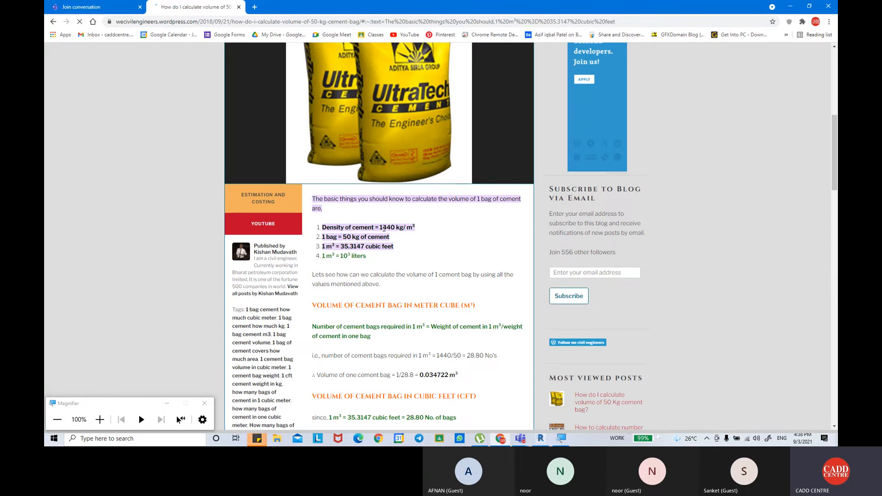
Copy the cement density 1440 from the article into the Revit formula as Cement volume/1440 and add the No of cement bags field to the takeoff.
left_click_drag(380, 227, 395, 230)
key("ctrl+c")
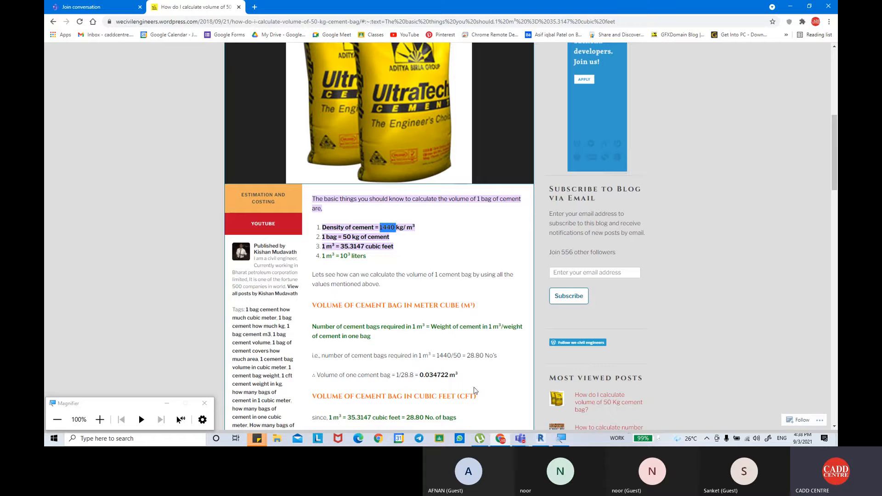
left_click(520, 438)
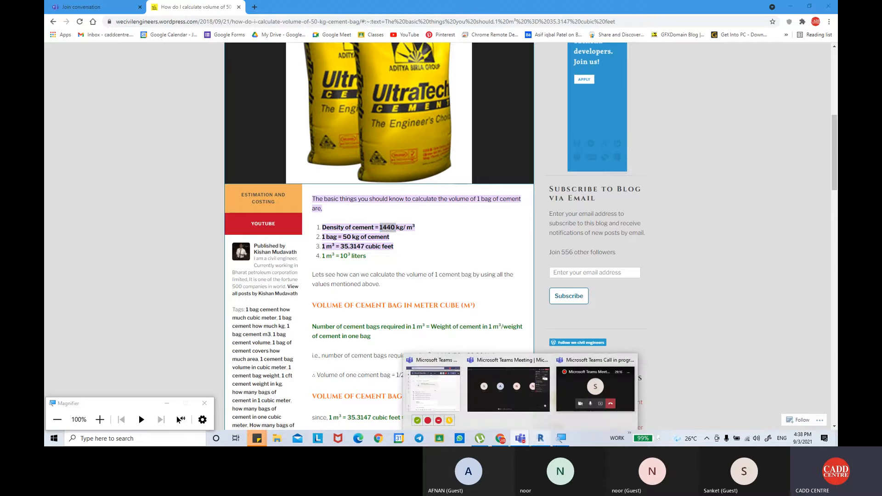
left_click(541, 438)
key("ctrl+v")
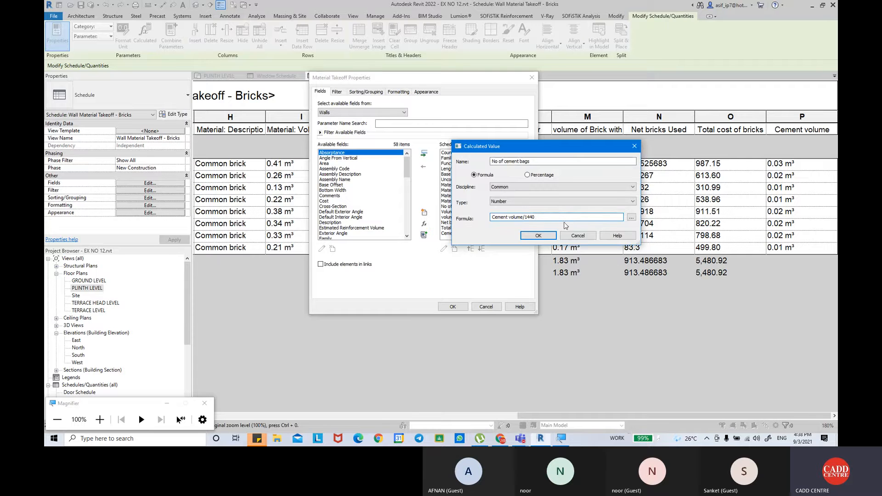
left_click(538, 236)
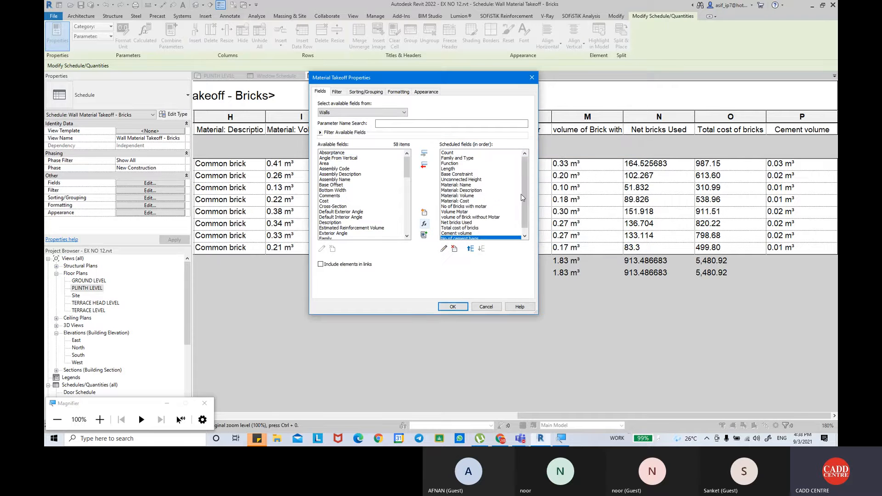
left_click(453, 307)
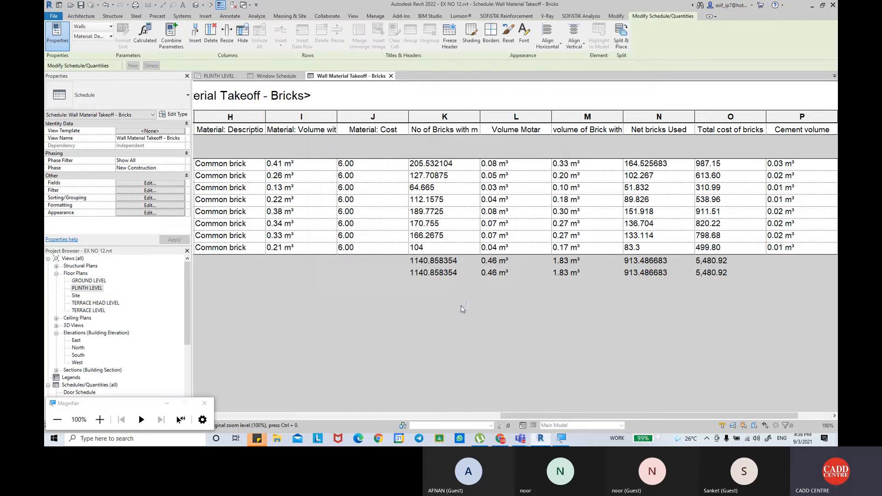
left_click_drag(581, 415, 647, 414)
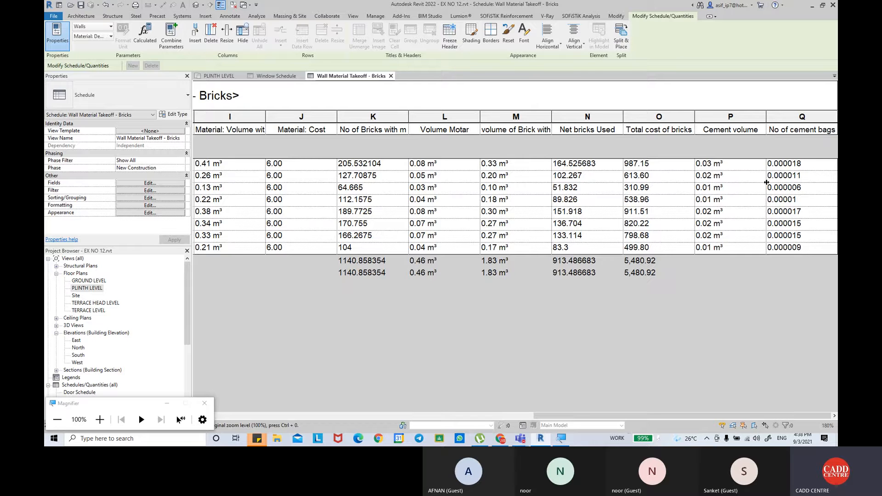
Change the No of cement bags formula to Cement volume / 1.27.
left_click(140, 183)
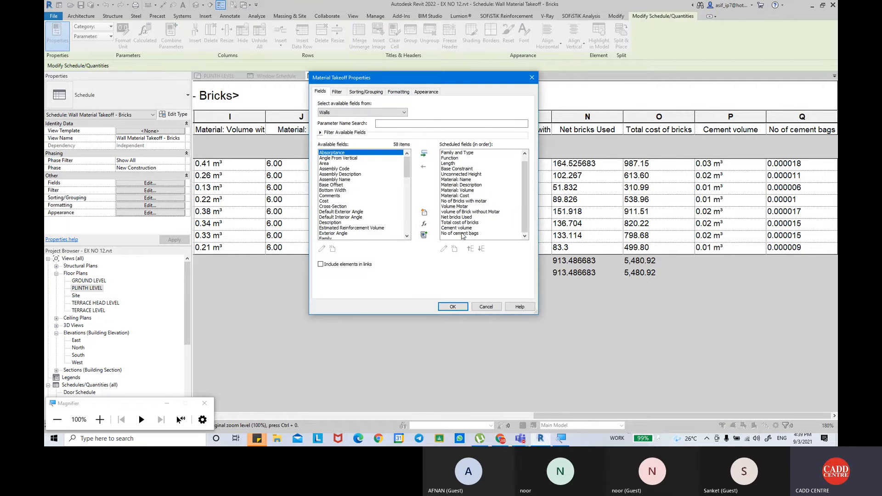
left_click(462, 234)
left_click(443, 249)
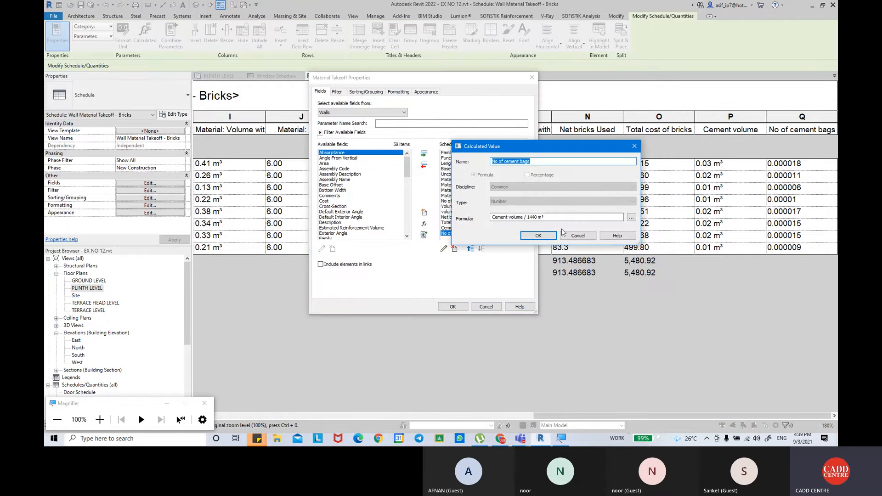
left_click(563, 218)
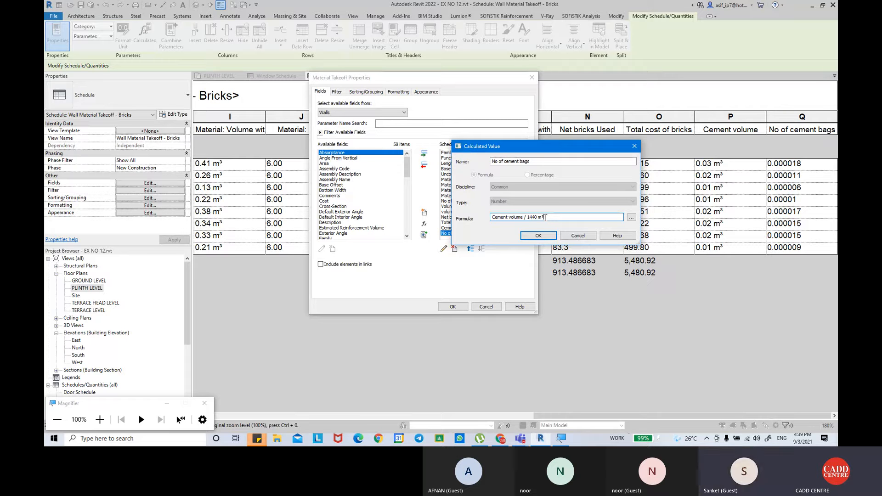
left_click_drag(545, 218, 527, 215)
key("BackSpace")
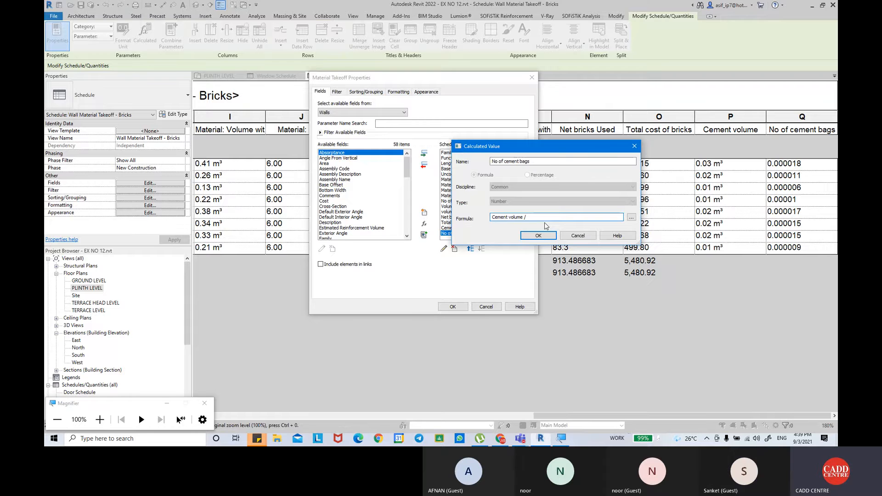
type("1.27")
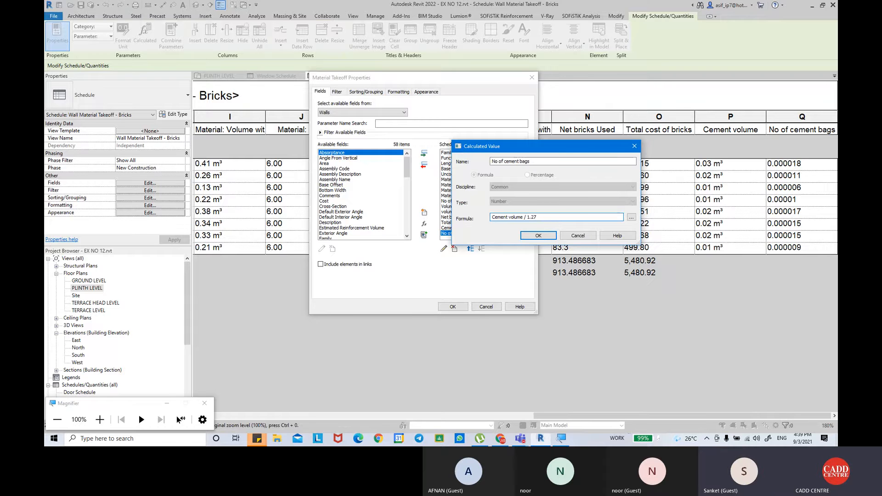
key("Return")
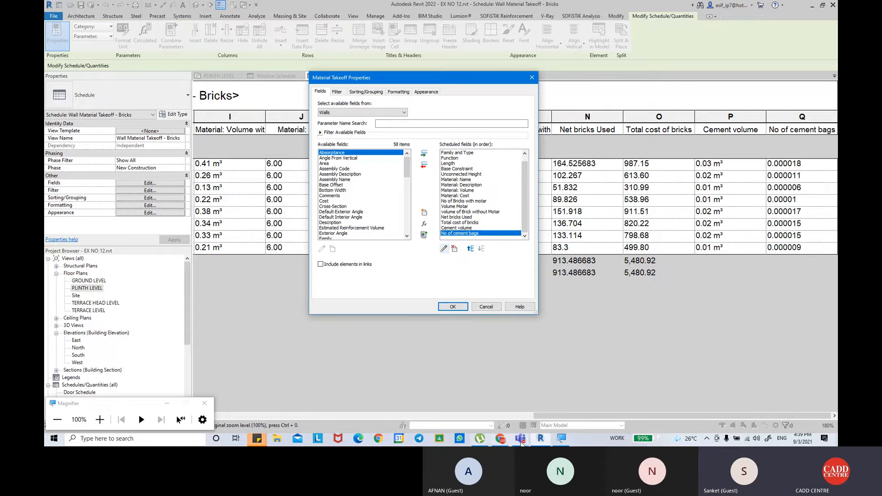
Copy the volume of one cement bag, 0.034722, from the article in Chrome and return to Revit.
left_click(500, 438)
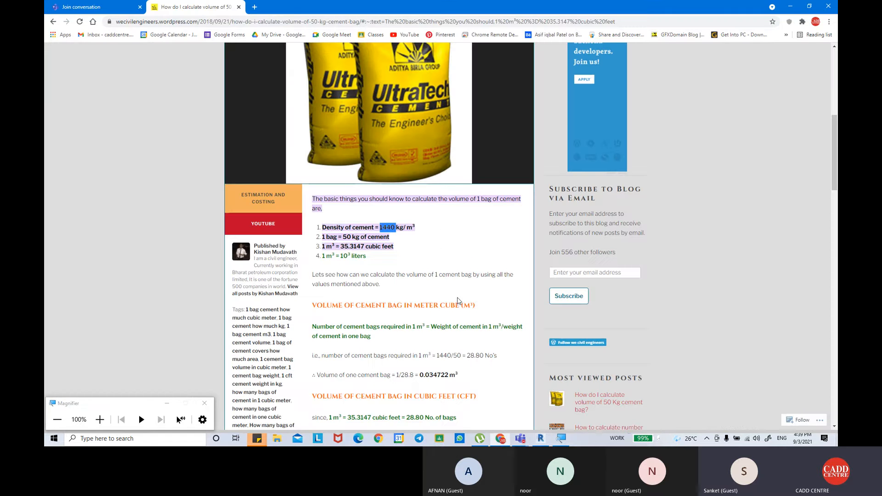
left_click(441, 250)
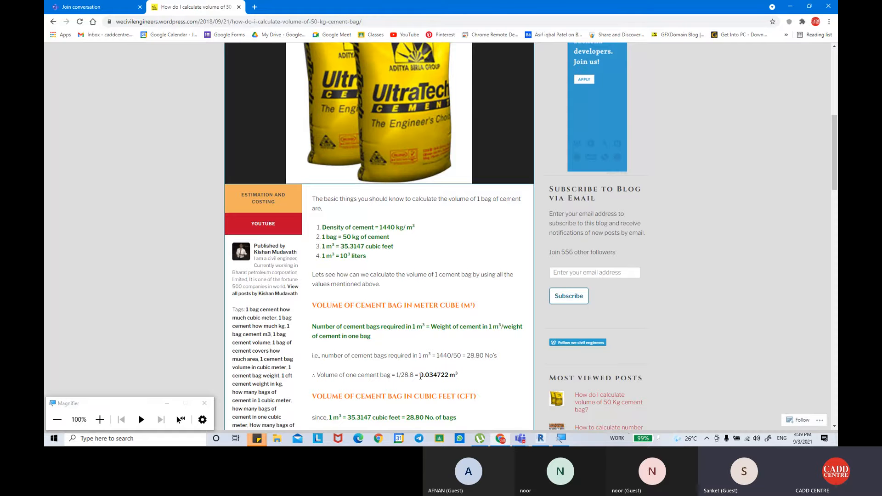
left_click_drag(420, 375, 452, 376)
key("ctrl+c")
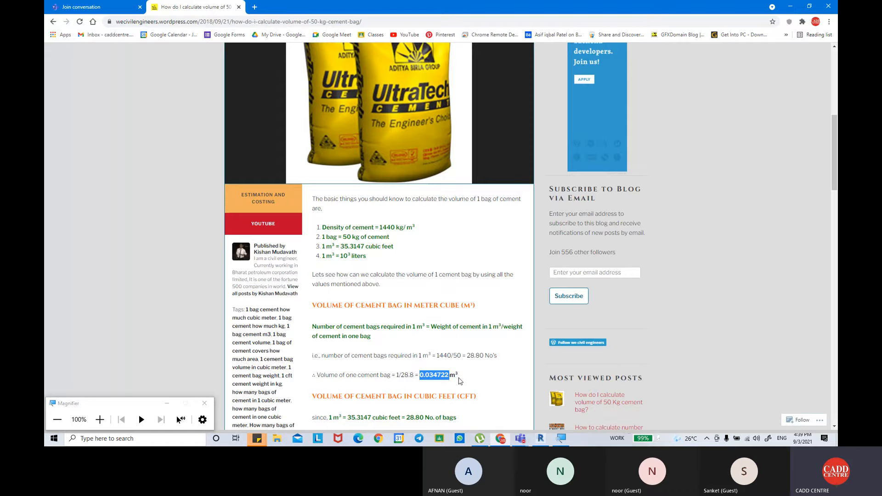
left_click(539, 440)
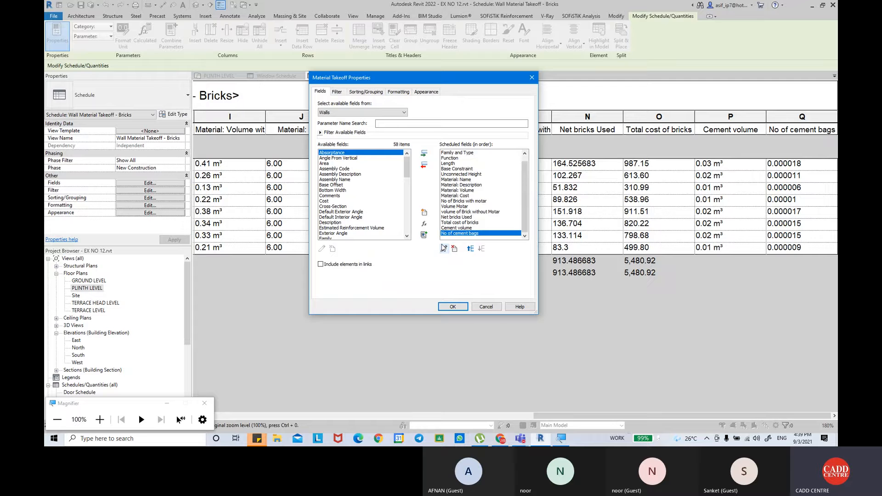
Set the No of cement bags formula to Cement volume / 0.034722 and apply it to the takeoff.
left_click(443, 249)
left_click(555, 219)
key("BackSpace")
key("BackSpace")
key("BackSpace")
key("BackSpace")
key("BackSpace")
key("BackSpace")
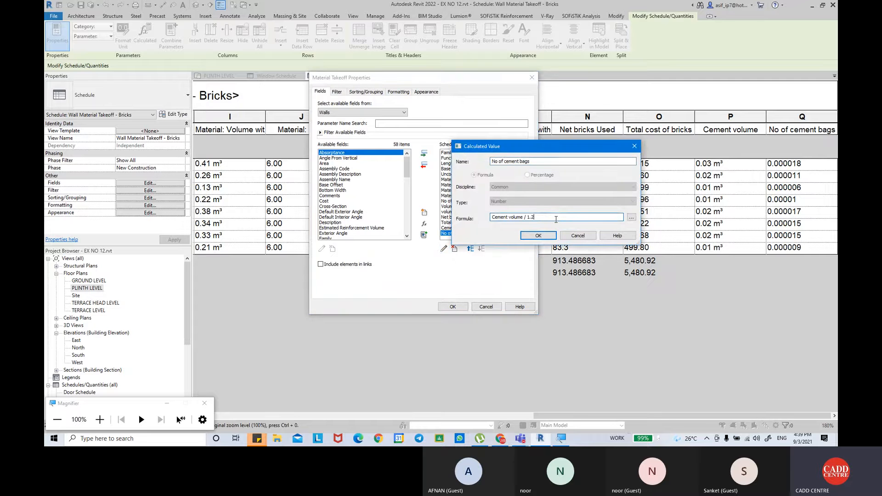
key("ctrl+v")
left_click(538, 235)
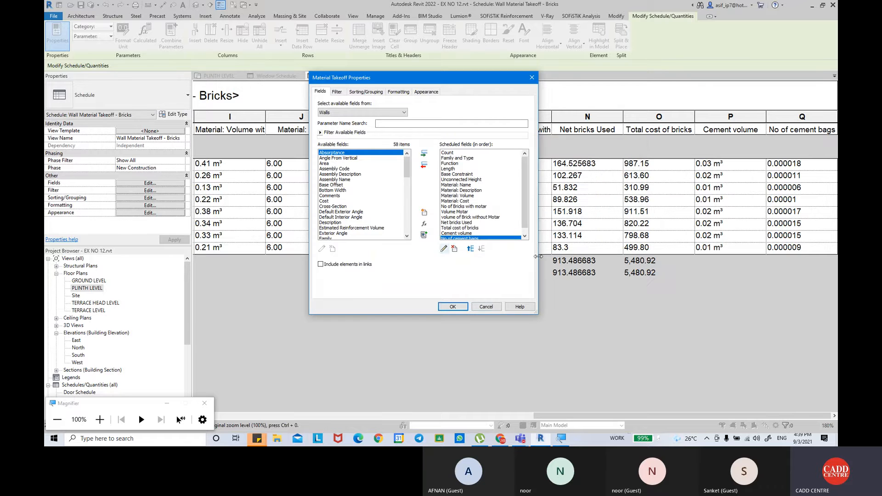
left_click(463, 308)
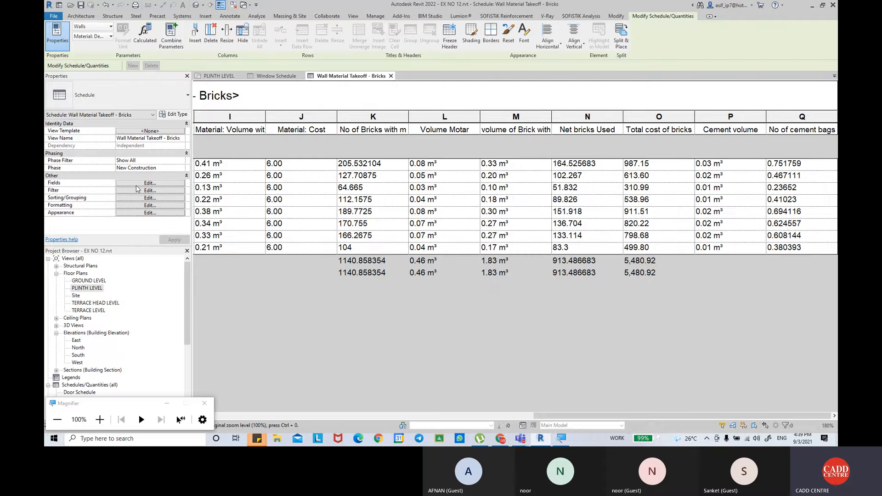
Set the No of cement bags field to calculate totals and apply the formatting to the takeoff.
left_click(137, 205)
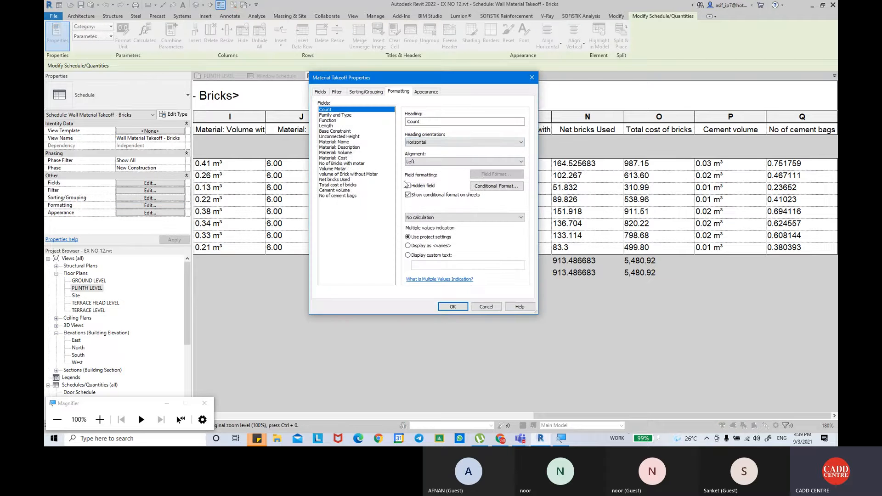
left_click(349, 196)
left_click(461, 217)
left_click(459, 231)
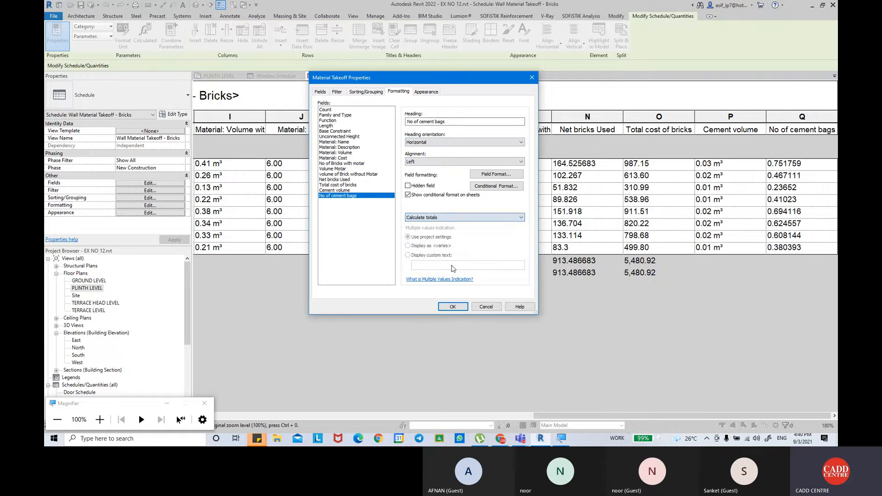
left_click(452, 307)
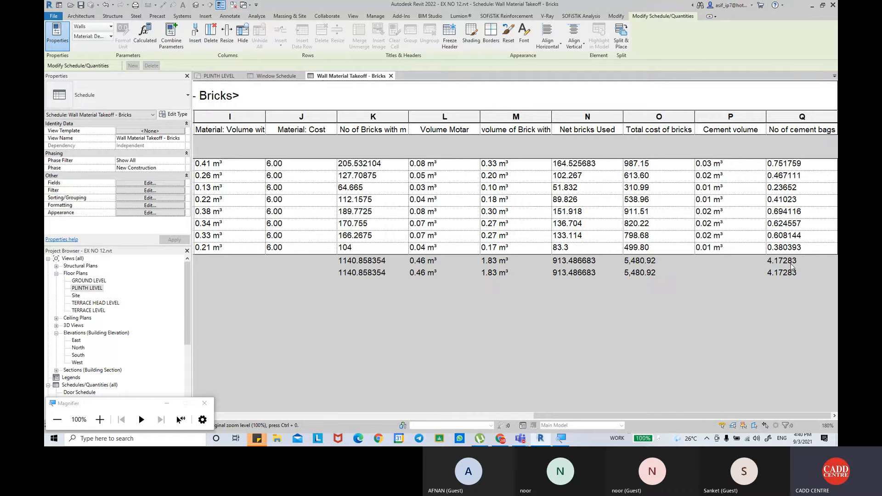
left_click_drag(589, 417, 271, 400)
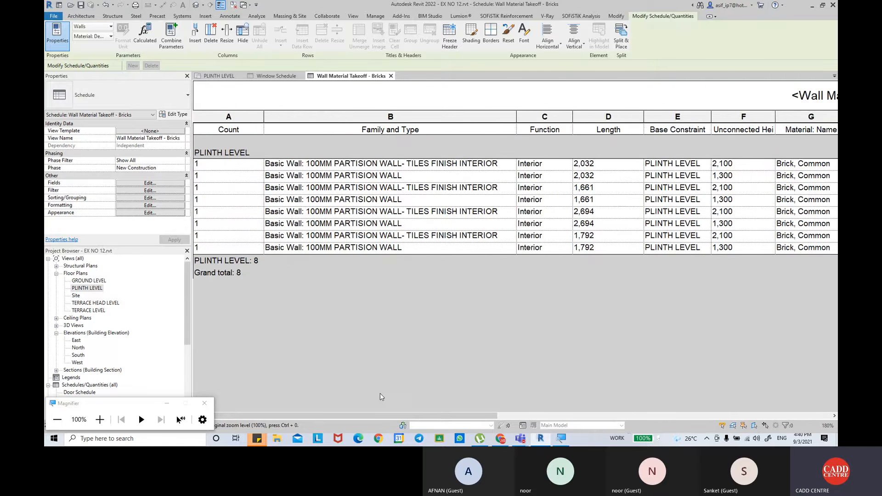
left_click_drag(384, 416, 745, 413)
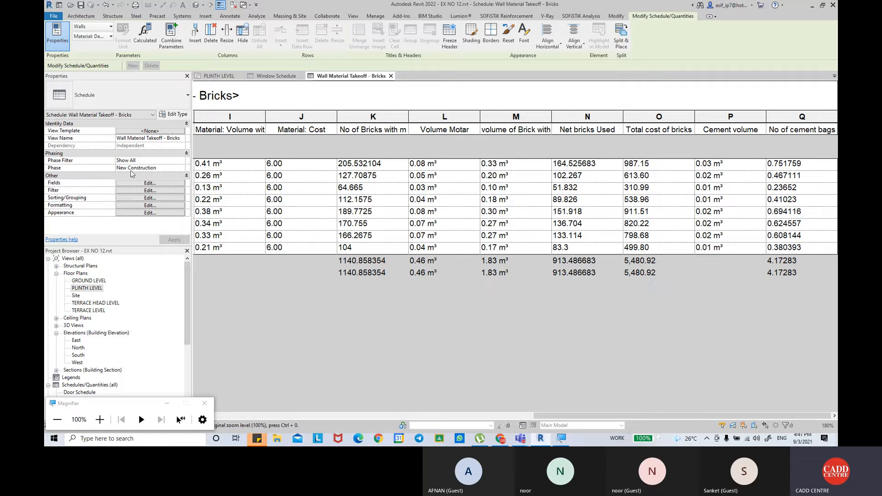
Start a new calculated field for the brick takeoff and name it Volume iof sand.
left_click(138, 183)
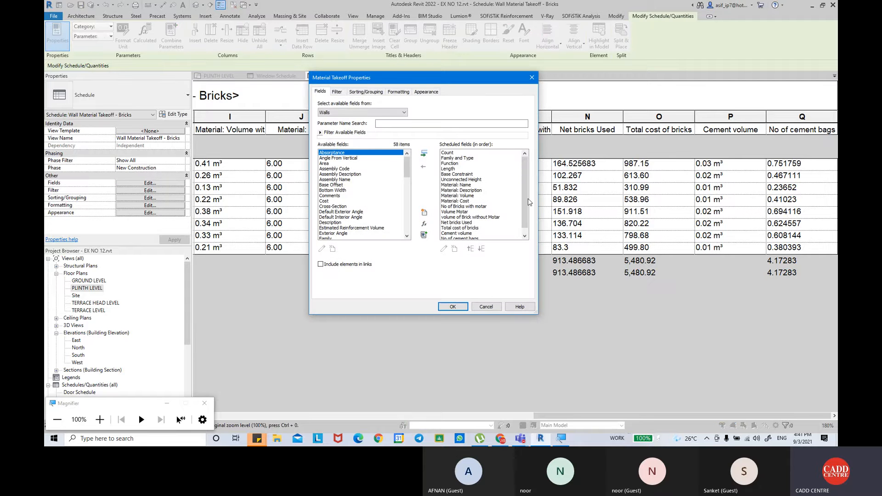
scroll(526, 211, "down", 1)
left_click(424, 223)
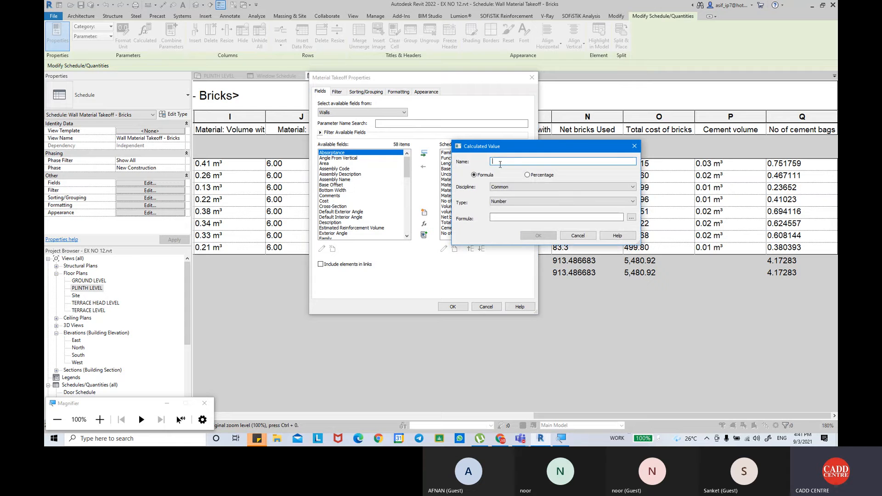
type("V")
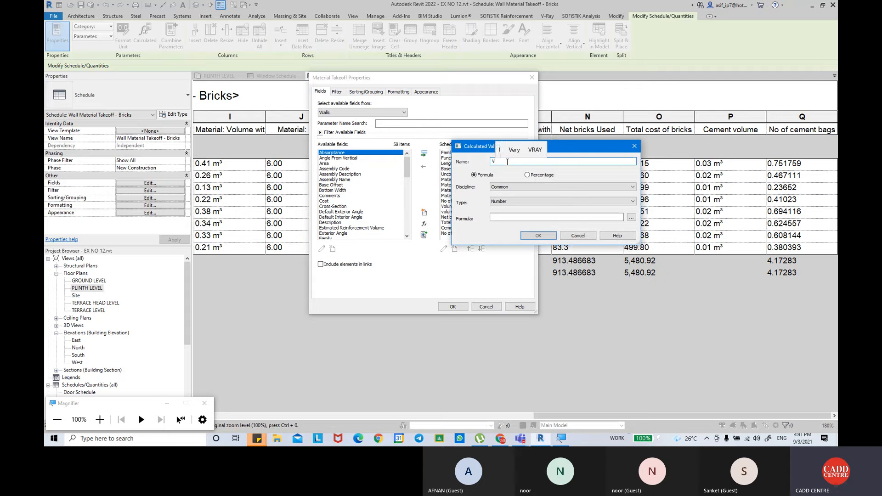
type("olume iof ")
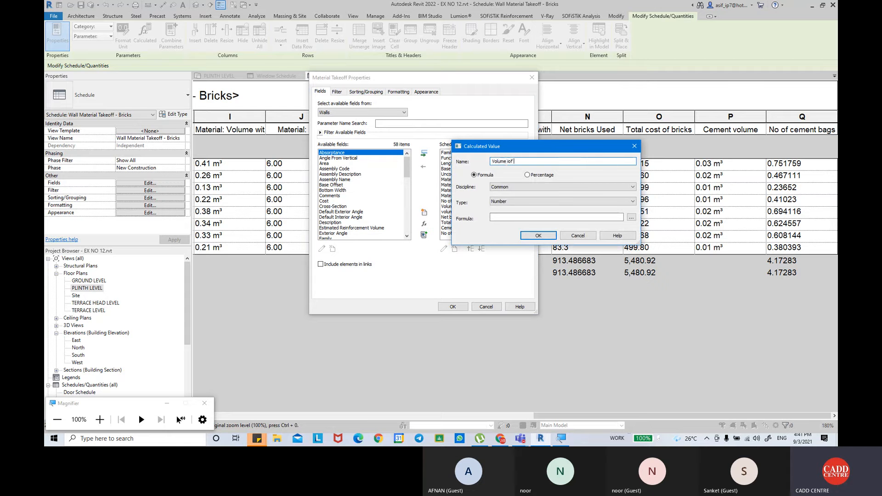
type("sand")
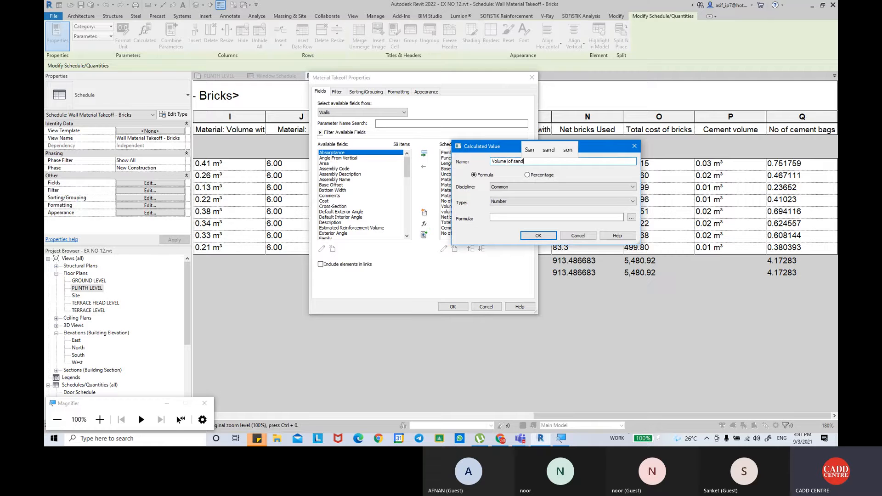
Enter the formula Volume Motar-Cement volume for the sand volume field.
left_click(632, 217)
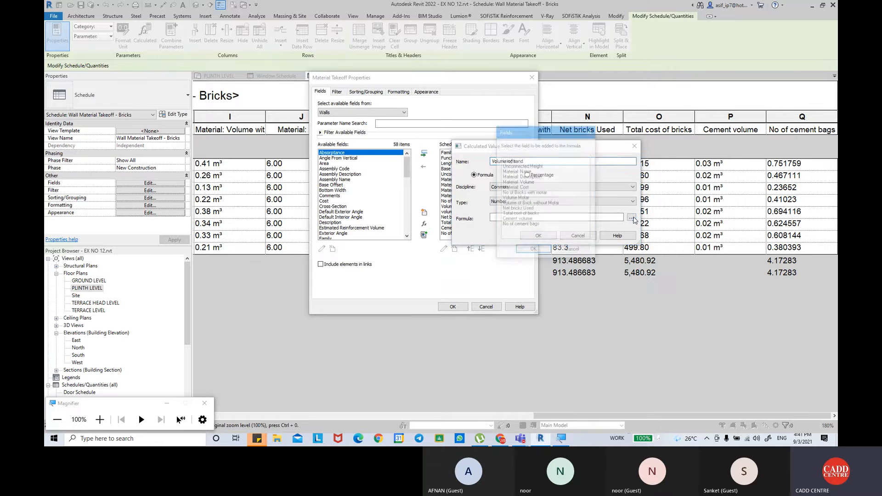
left_click(523, 199)
left_click(532, 250)
type("-")
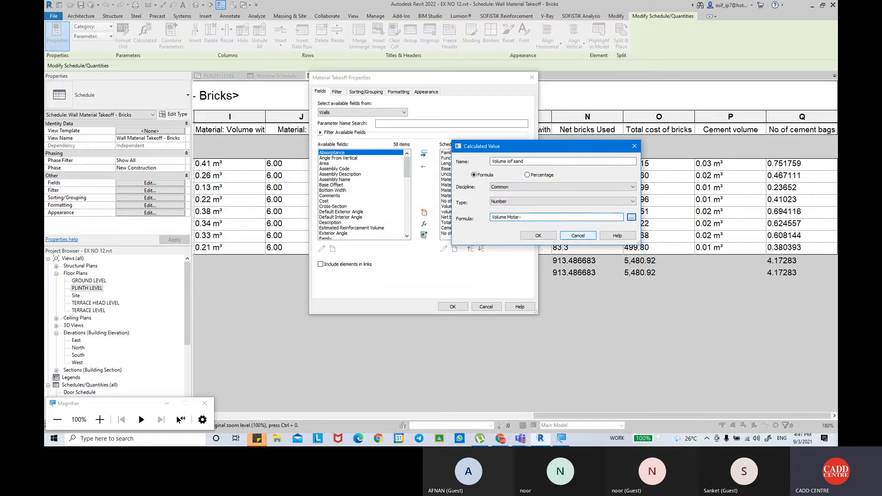
left_click(632, 218)
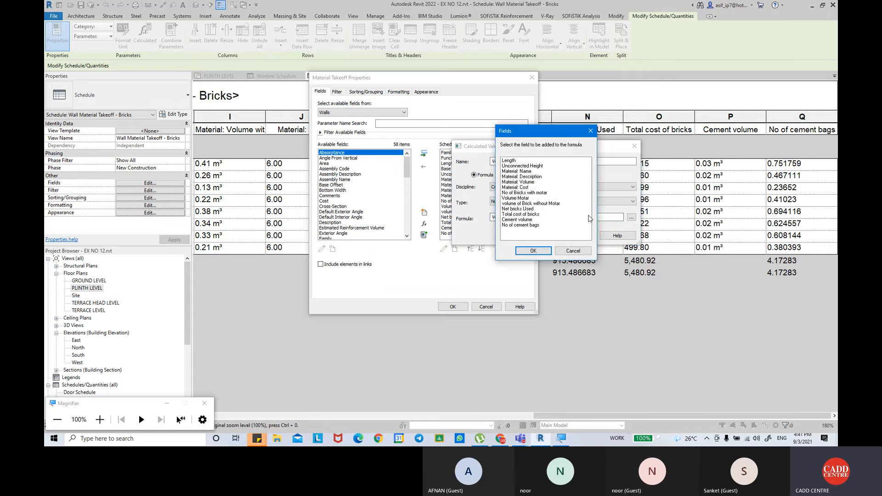
left_click(573, 250)
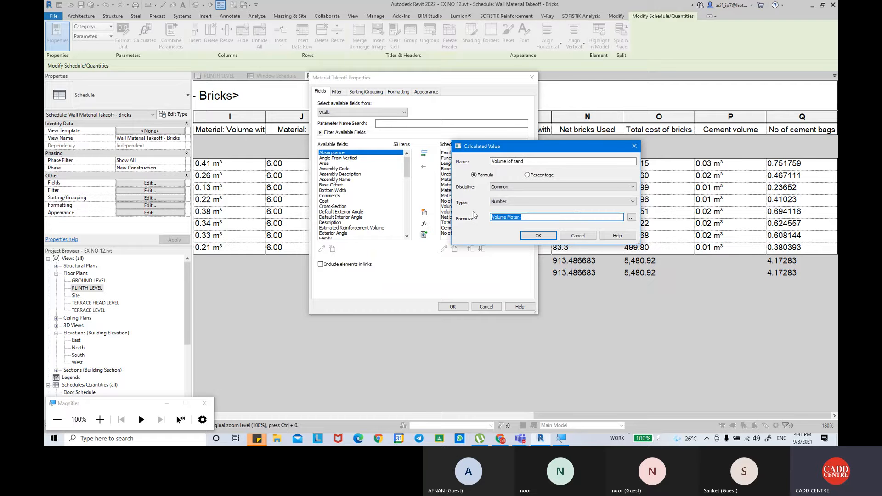
left_click(577, 216)
left_click(632, 218)
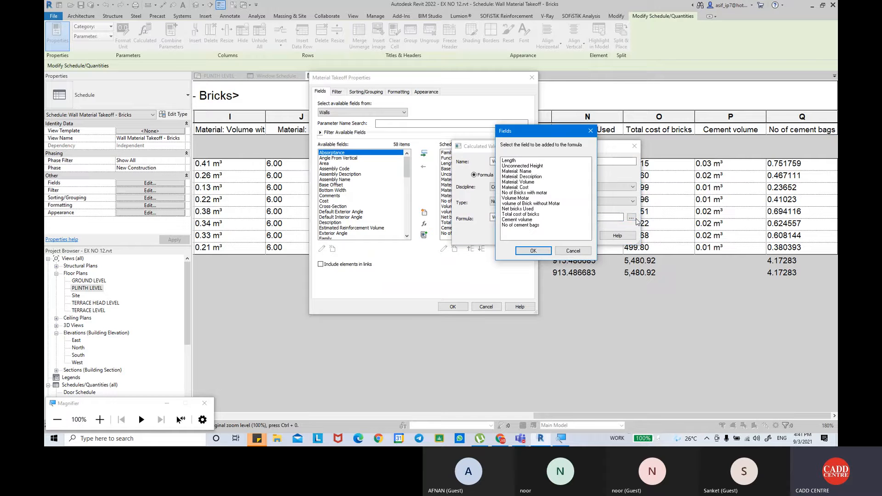
left_click(530, 220)
left_click(536, 251)
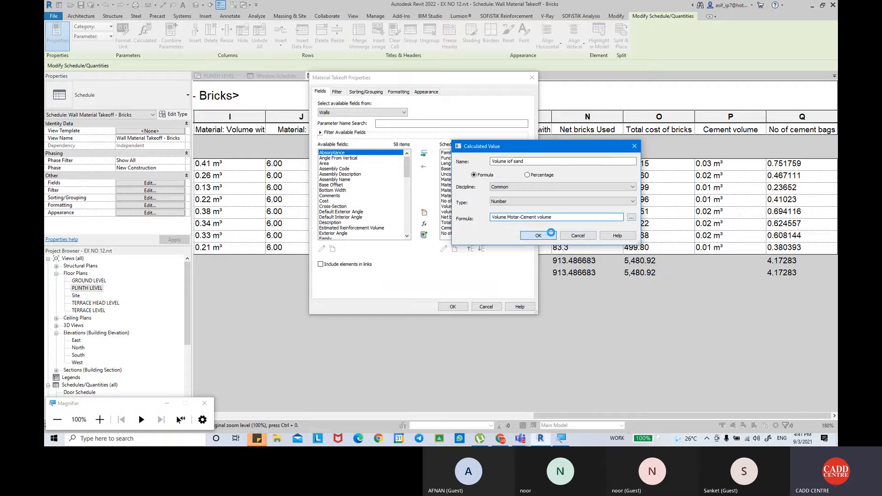
Set the sand volume field's type to Volume and add the field to the takeoff.
left_click(538, 235)
left_click(494, 219)
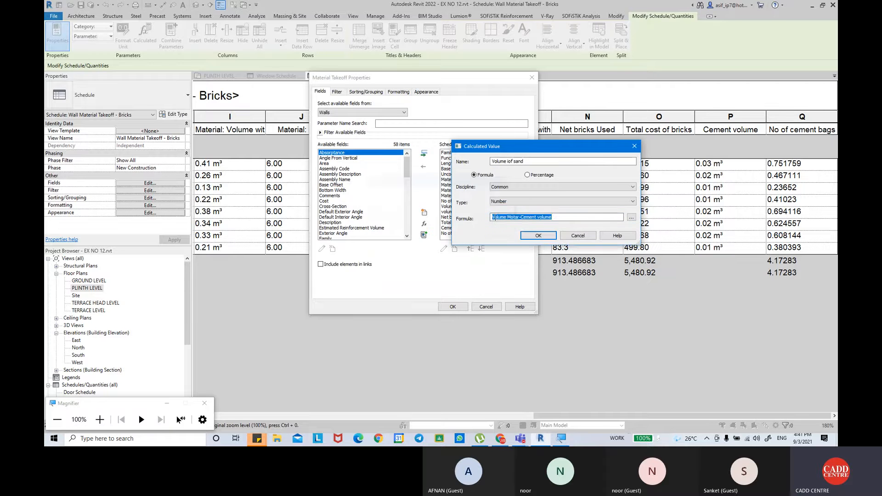
left_click(519, 201)
left_click(521, 278)
left_click(537, 235)
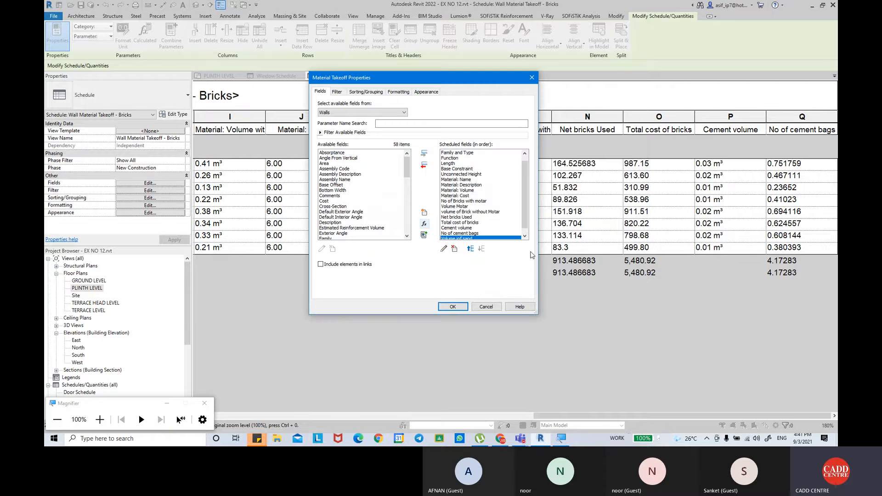
scroll(484, 237, "down", 2)
left_click(452, 306)
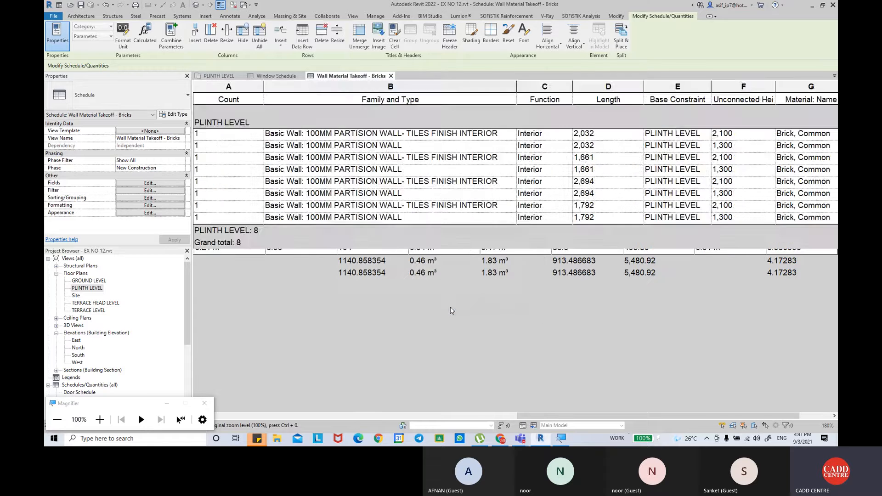
Correct the sand volume column heading to Volume of sand.
left_click_drag(524, 418, 584, 417)
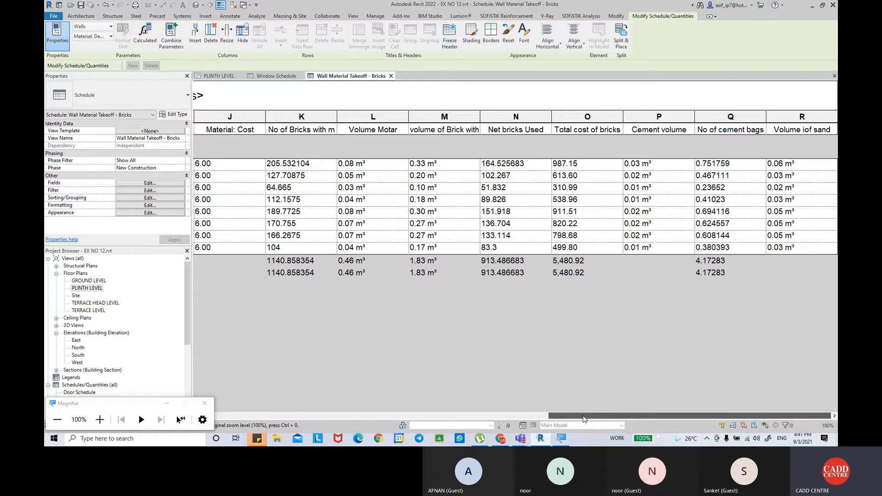
left_click(801, 130)
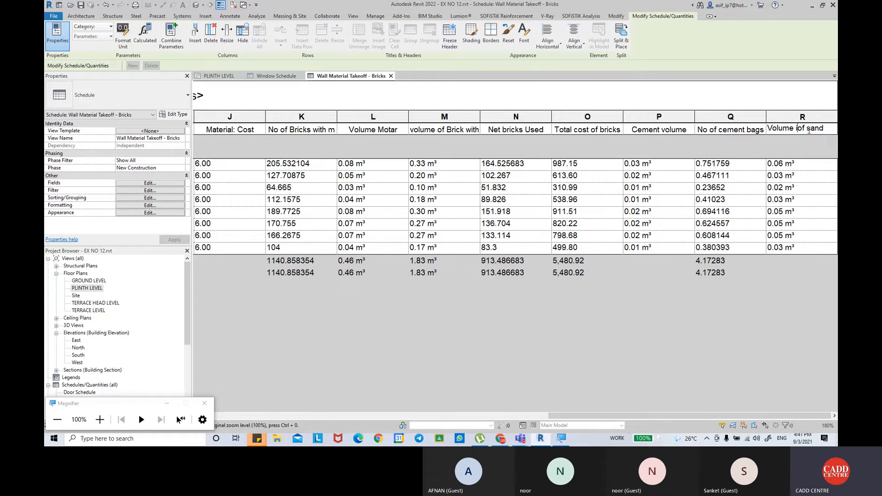
key("BackSpace")
key("Return")
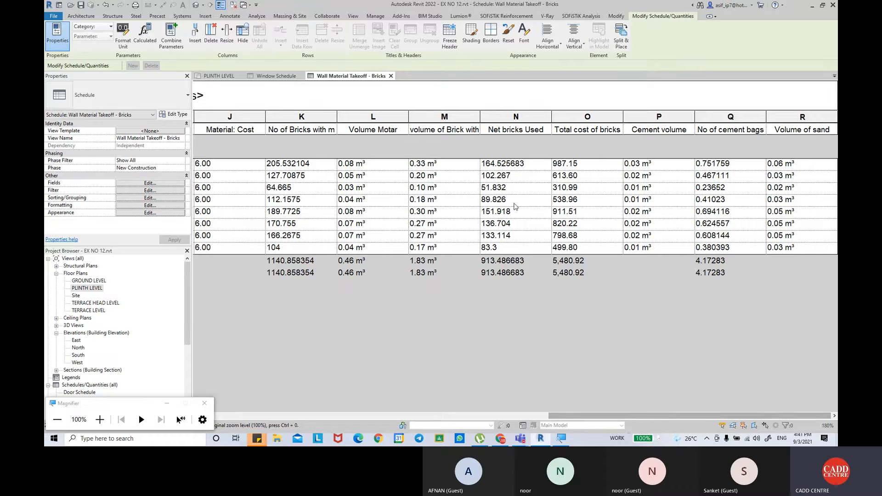
Start another calculated field for the takeoff and name it No of Sand Bags.
left_click(171, 183)
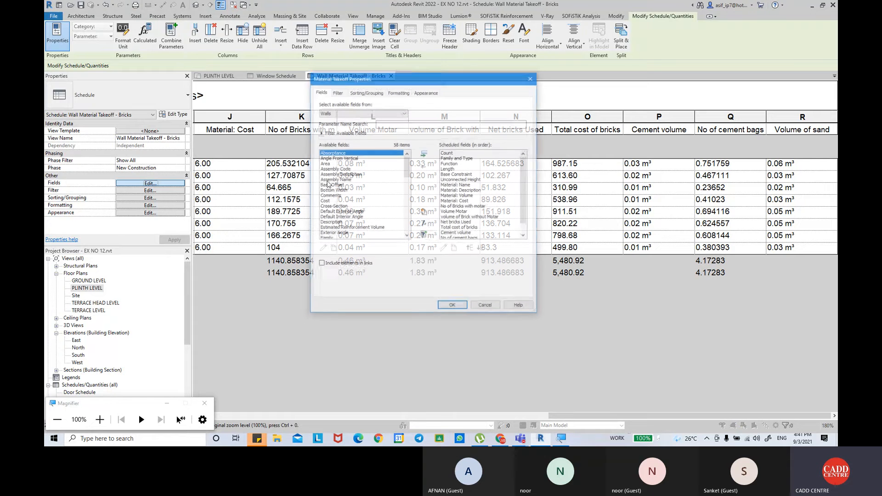
left_click(424, 224)
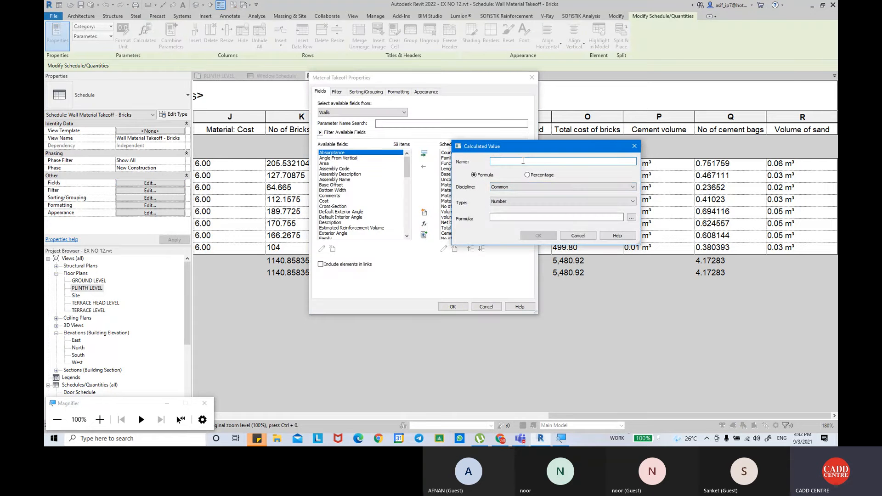
type("No of ")
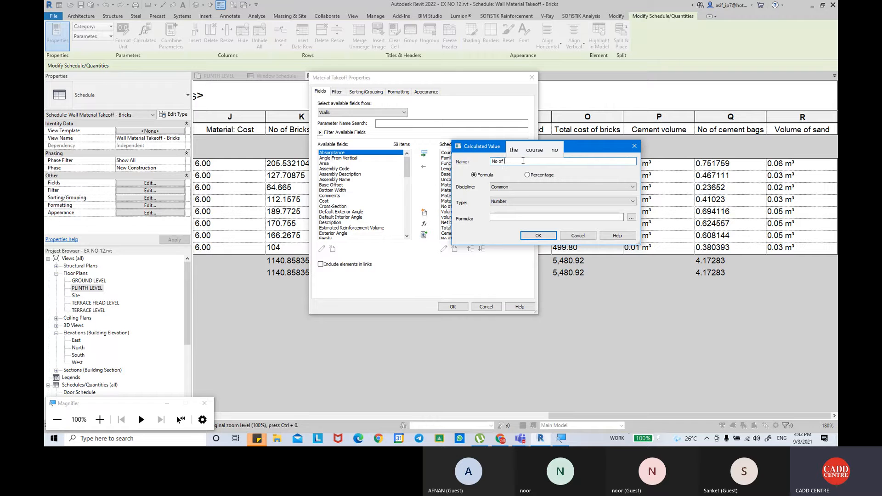
type("San")
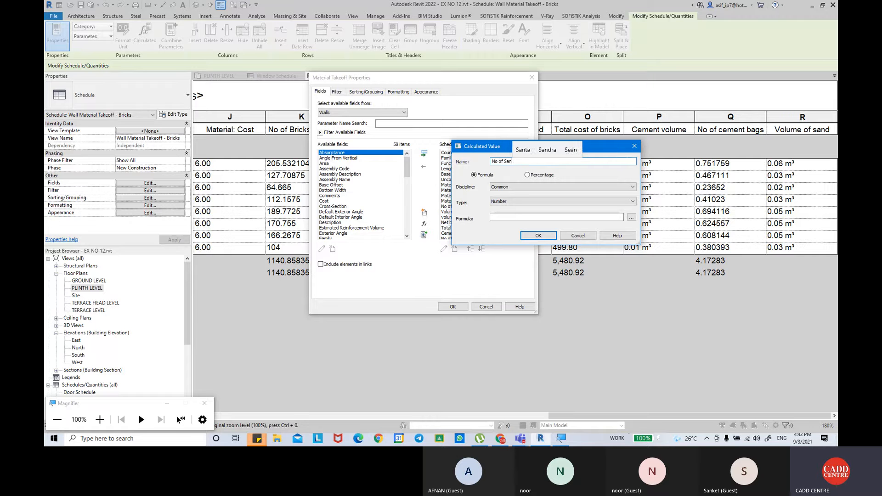
type("d Bags")
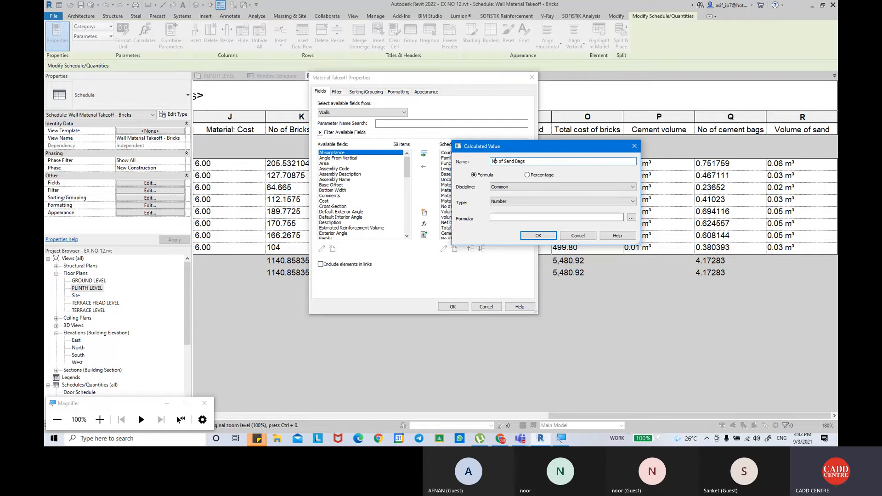
Enter 3*Volume iof sand* as the beginning of the No of Sand Bags formula.
left_click(632, 217)
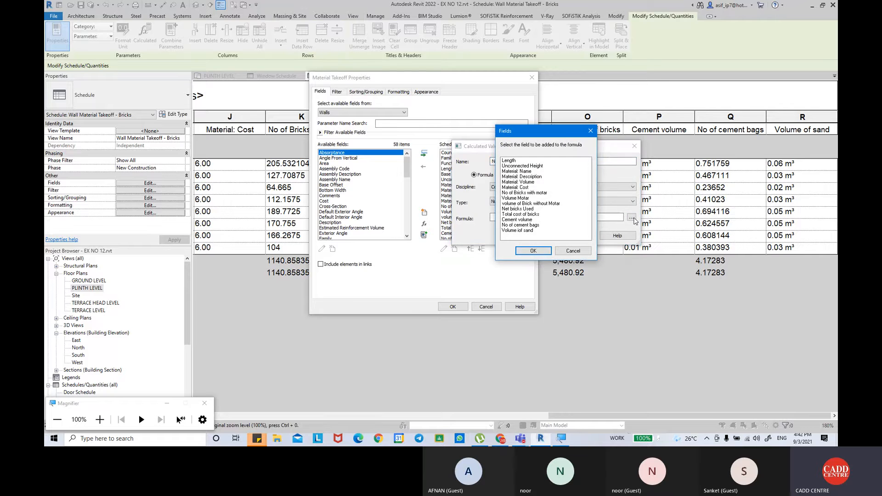
key("Escape")
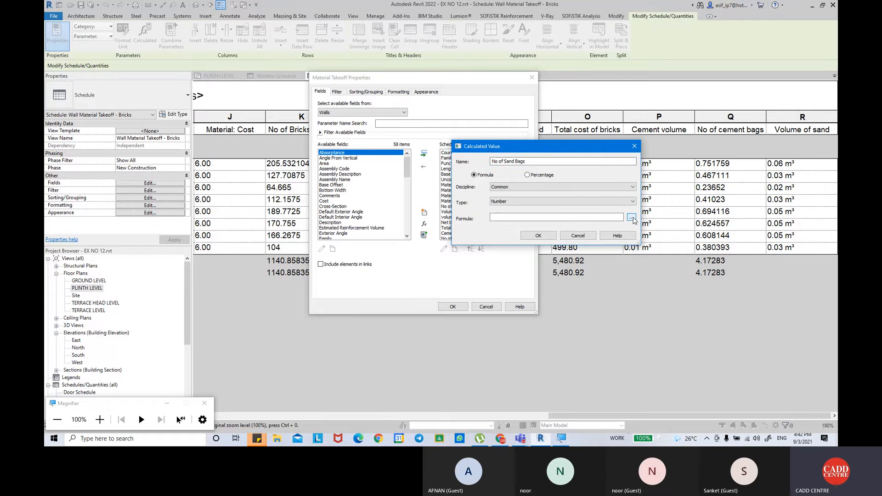
left_click(554, 217)
type("3")
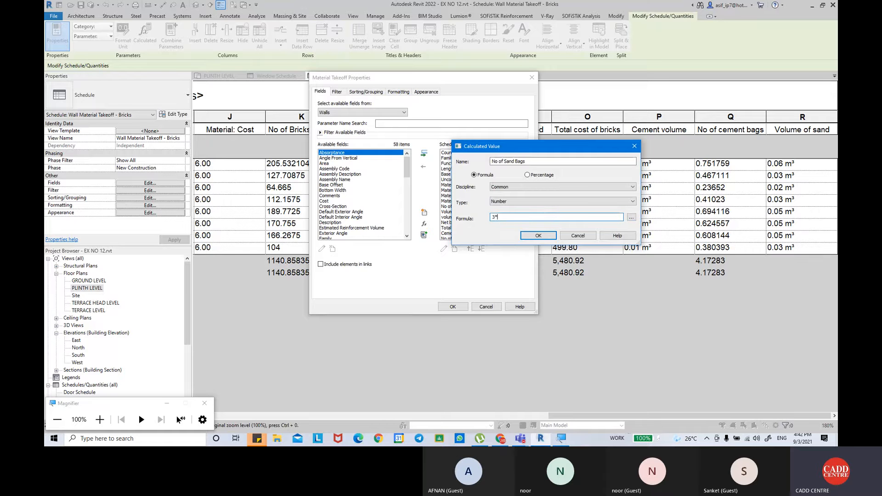
type("*")
left_click(631, 217)
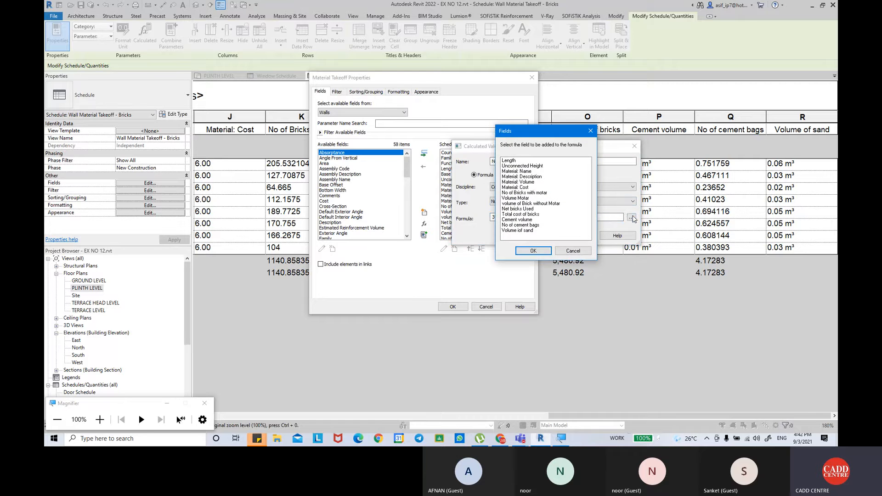
left_click(532, 230)
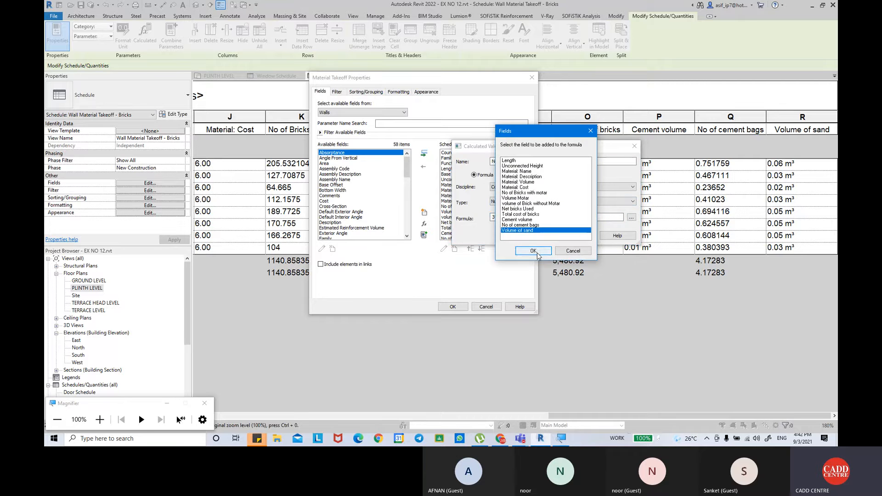
left_click(536, 252)
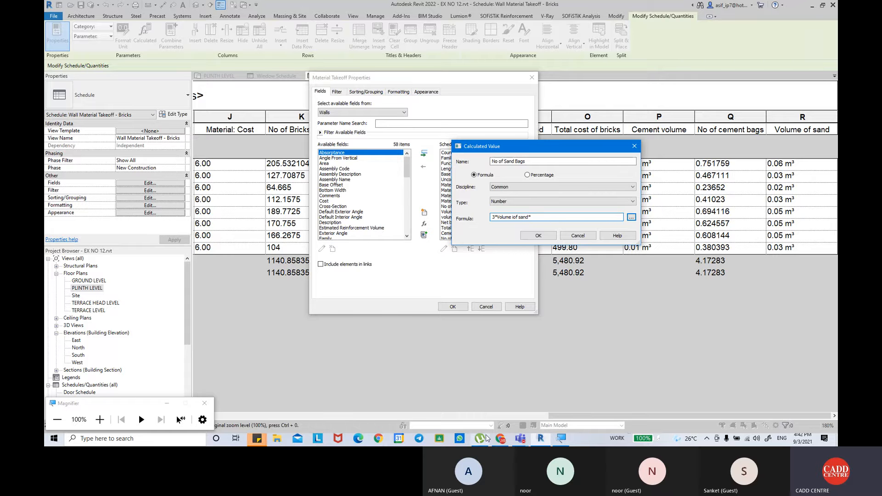
Switch to Chrome and go back from the cement bag article to the Google results.
left_click(500, 438)
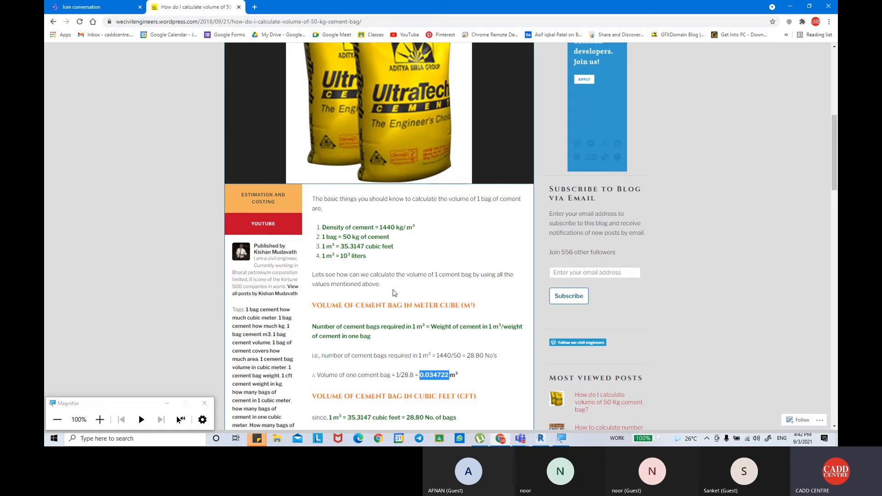
scroll(394, 293, "down", 5)
scroll(394, 289, "up", 12)
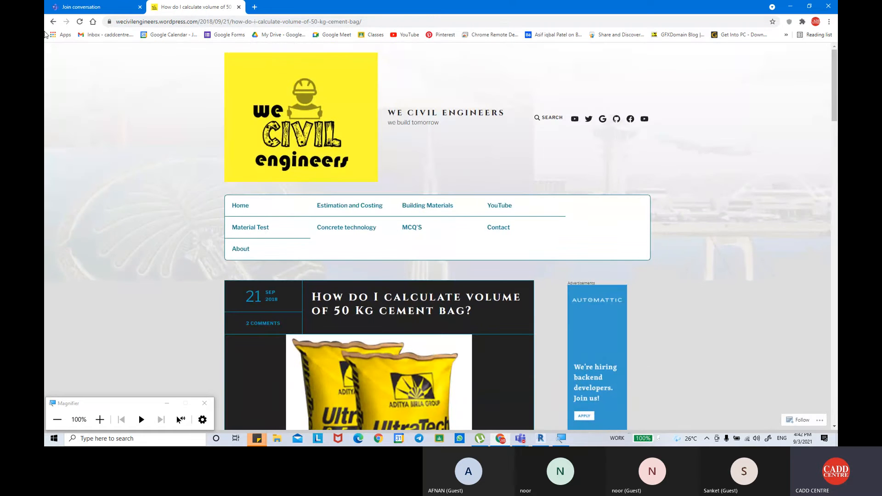
left_click(52, 21)
Search Google for volume of 1 sand bag and open the Civil Sir article on 20kg, 25kg, 40kg and 50kg sand bags.
left_click(207, 63)
left_click_drag(207, 63, 151, 61)
type("sa")
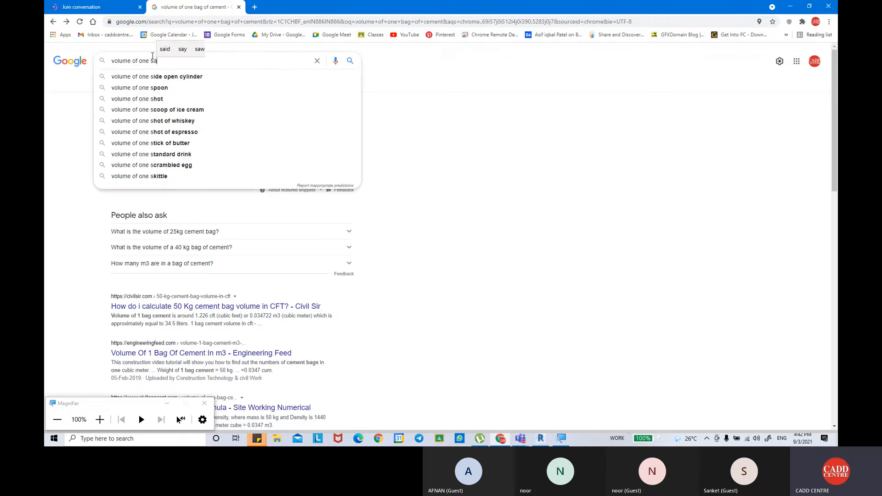
type("nd bag")
left_click(170, 77)
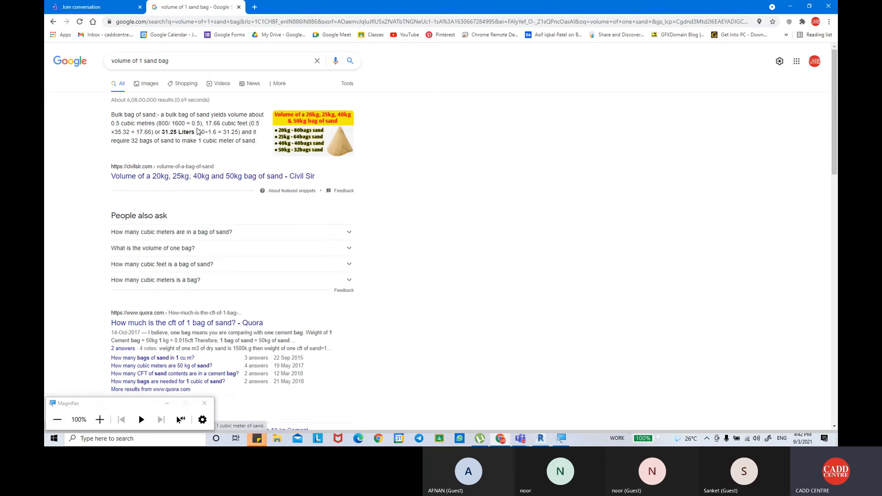
left_click(180, 177)
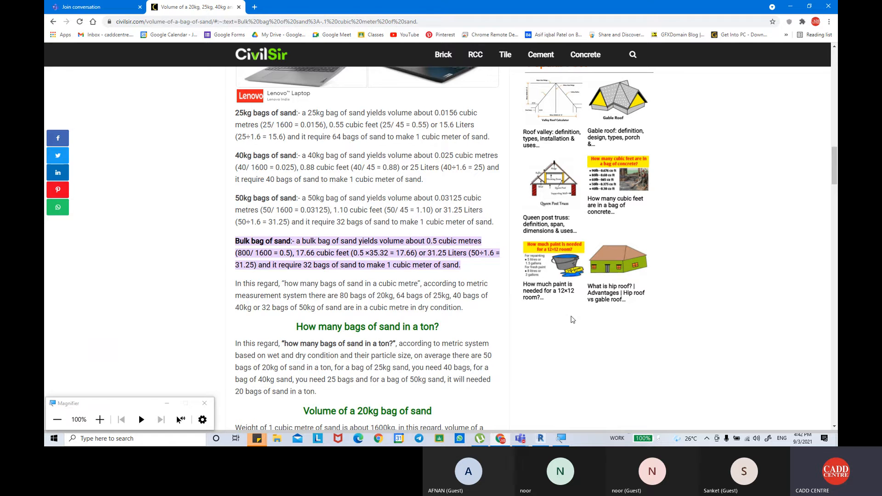
Examine the article's volume figures for 25kg, 40kg, 50kg and bulk bags of sand.
left_click(406, 245)
scroll(410, 250, "down", 5)
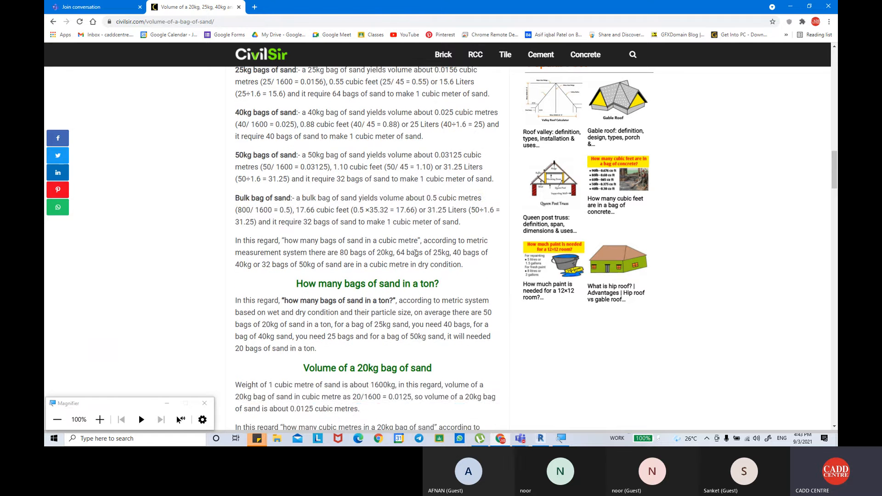
scroll(425, 264, "up", 5)
scroll(425, 263, "up", 2)
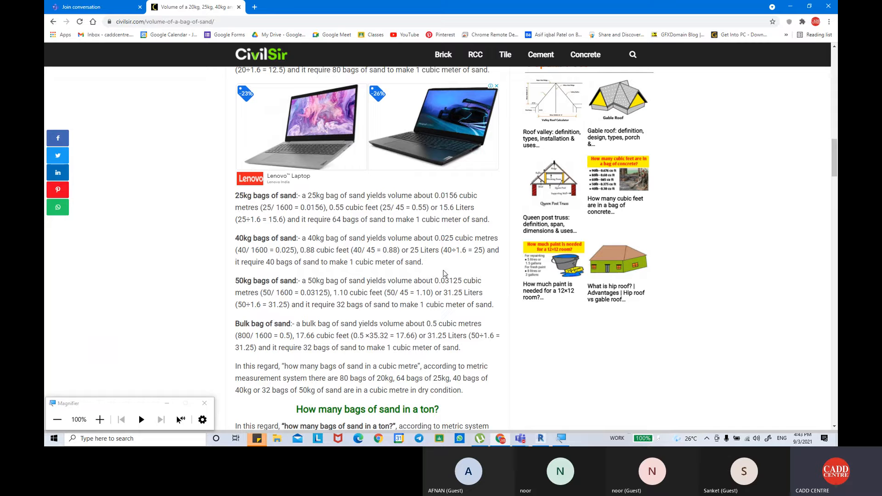
left_click_drag(413, 209, 428, 212)
Switch back to Revit with the No of Sand Bags calculated value still open for editing.
left_click(525, 438)
left_click(579, 387)
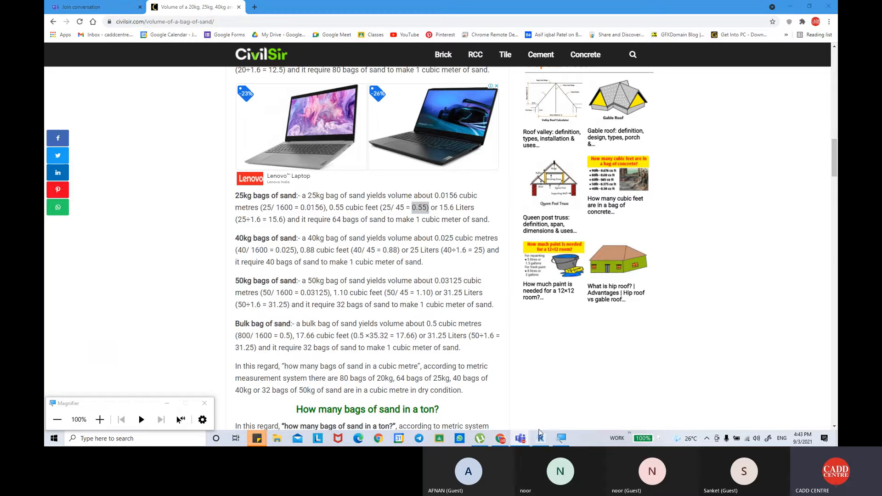
mouse_move(515, 440)
left_click(561, 438)
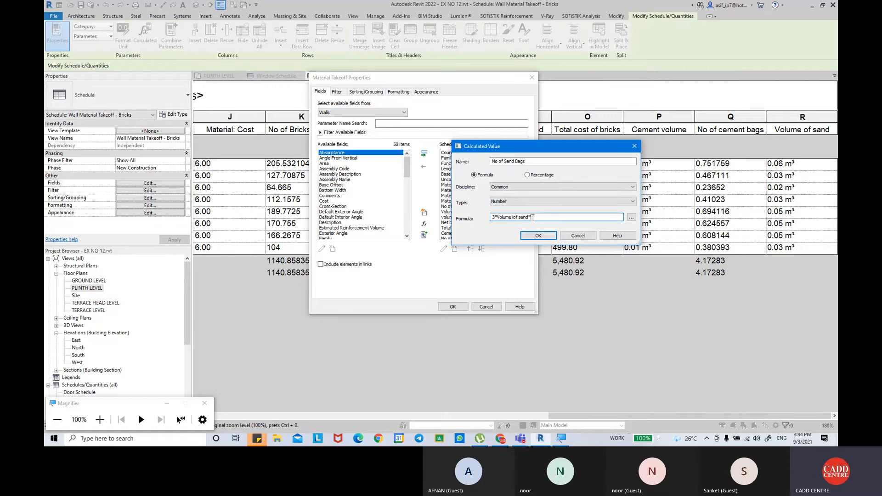
Try to complete the No of Sand Bags formula as 3*Volume iof sand*0.03125.
type("0.03125")
key("Return")
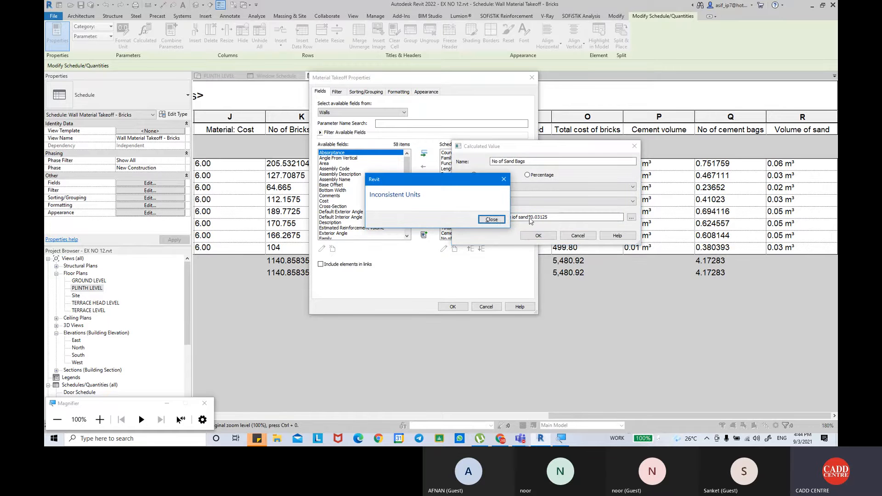
left_click(498, 220)
Append /4 to the sand bag formula and try to accept 3*Volume iof sand*0.03125/4.
left_click(568, 218)
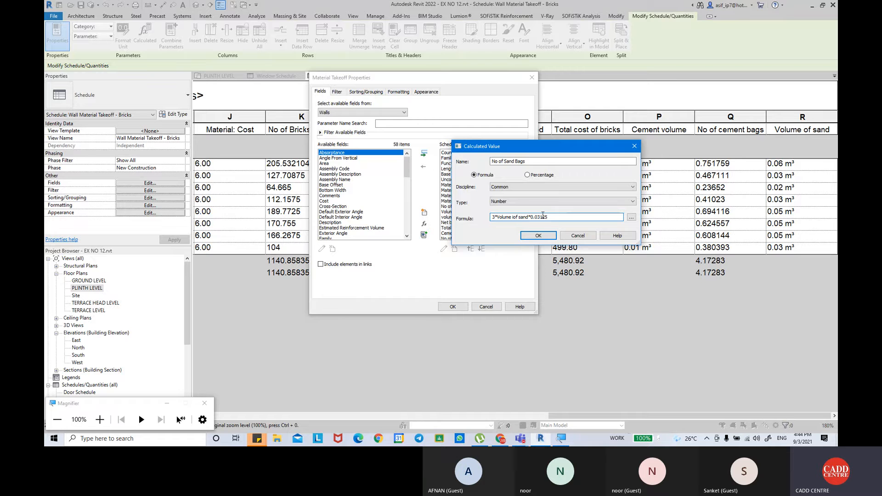
type("/4")
left_click(550, 239)
left_click(496, 219)
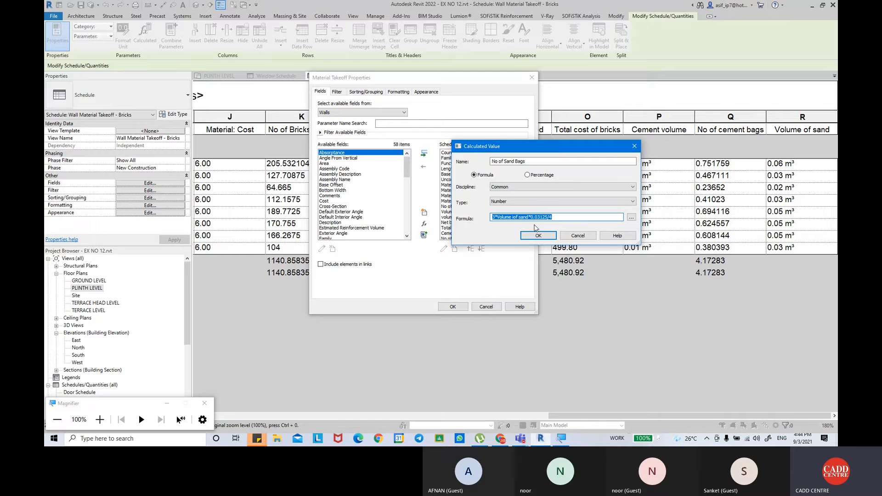
left_click(554, 220)
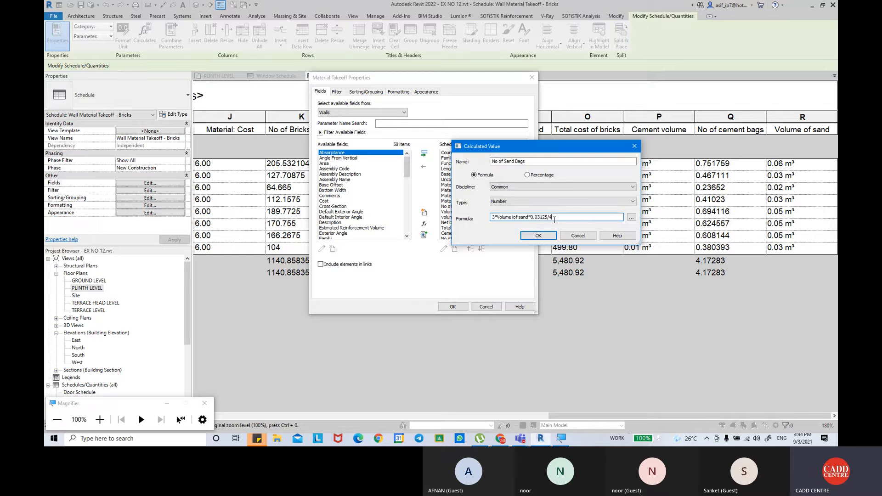
left_click(538, 235)
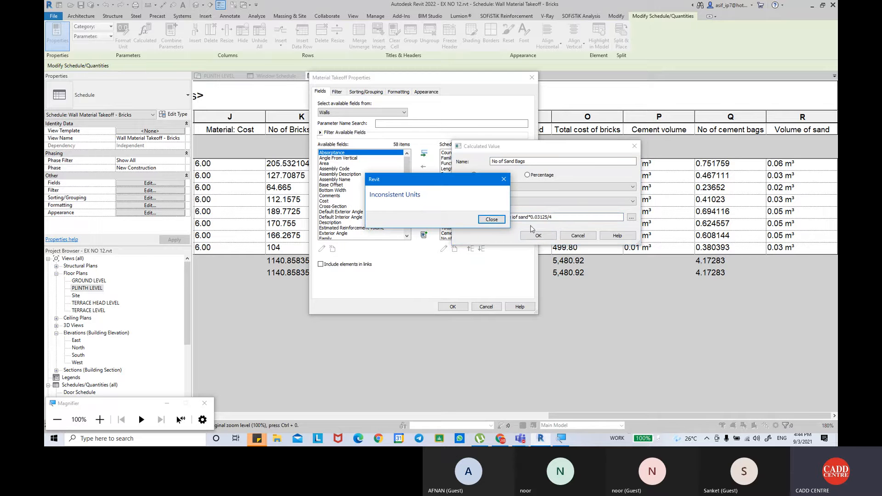
left_click(494, 222)
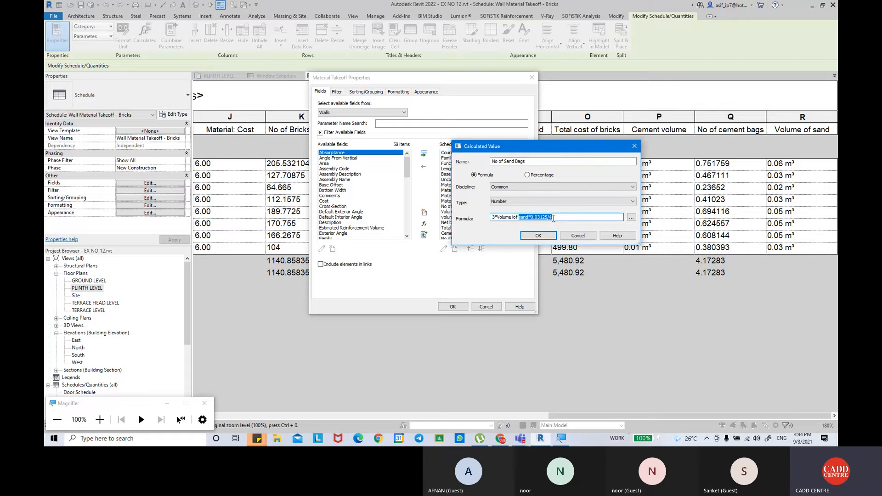
Clear the No of Sand Bags formula and restart it as 3* followed by the Volume iof sand field.
key("BackSpace")
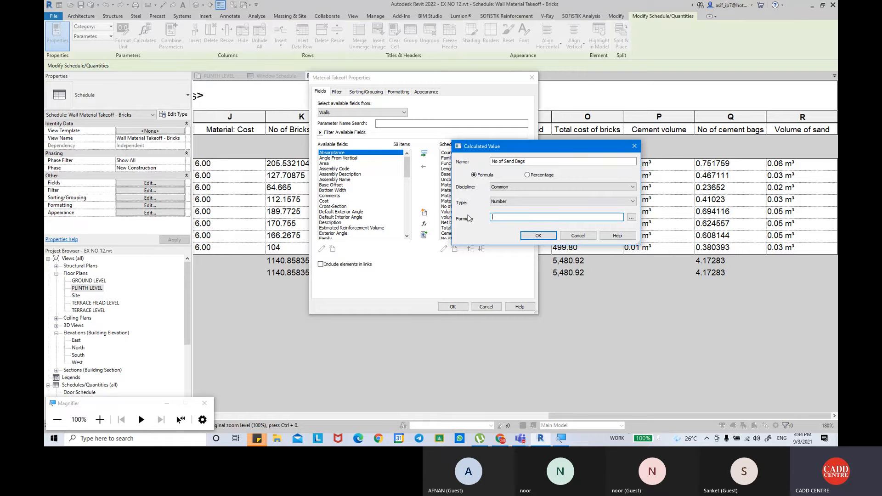
type("3*")
left_click(632, 218)
left_click(536, 228)
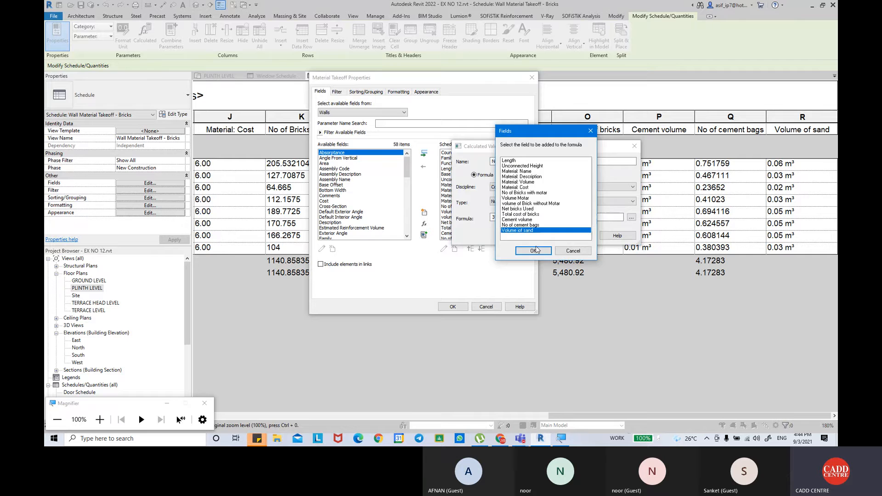
left_click(533, 249)
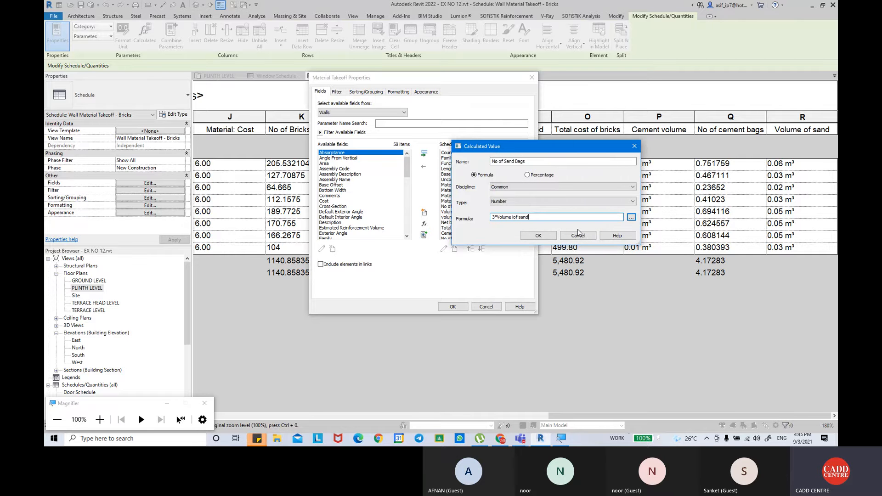
Extend the rebuilt formula with *0.03125/4 and try to accept it.
type("*0.03125/4")
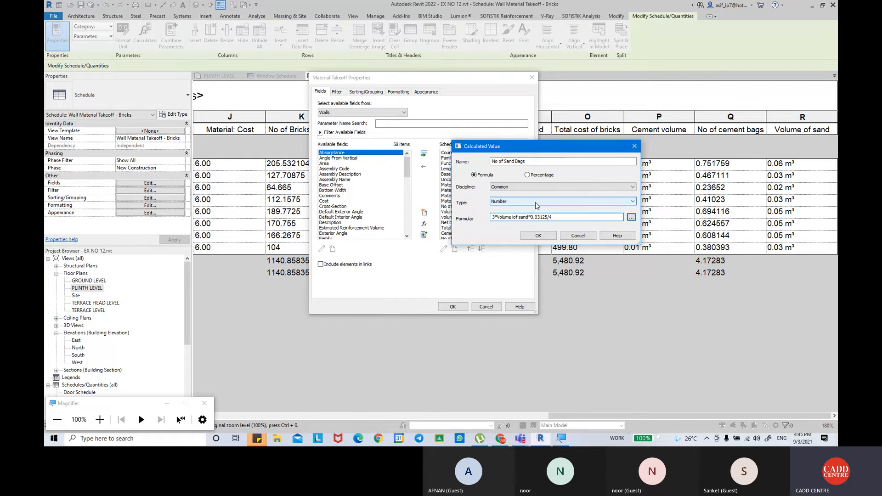
left_click(545, 239)
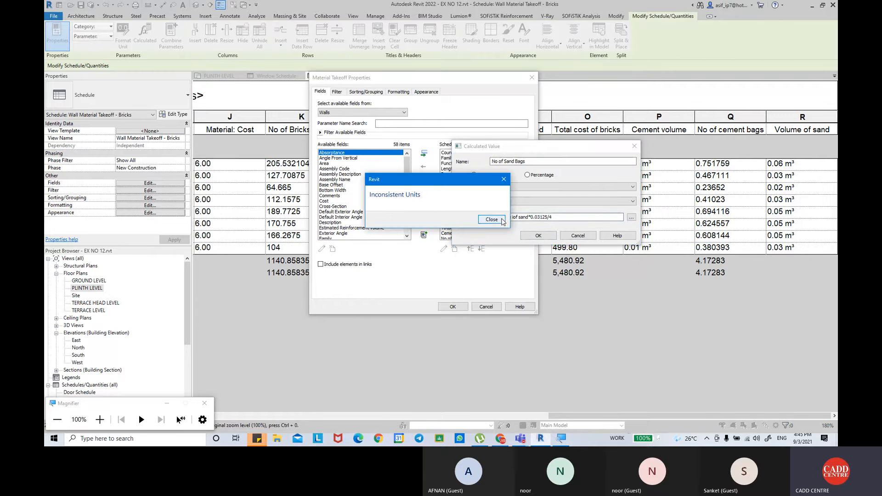
left_click(501, 219)
Try to accept the same sand bag formula again and look through the available value types.
left_click(558, 218)
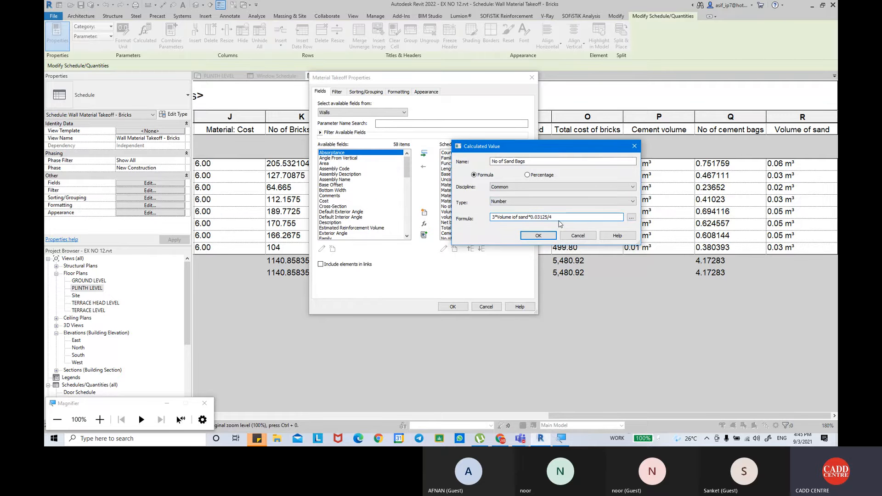
key("Return")
key("Return")
key("Right")
left_click(556, 202)
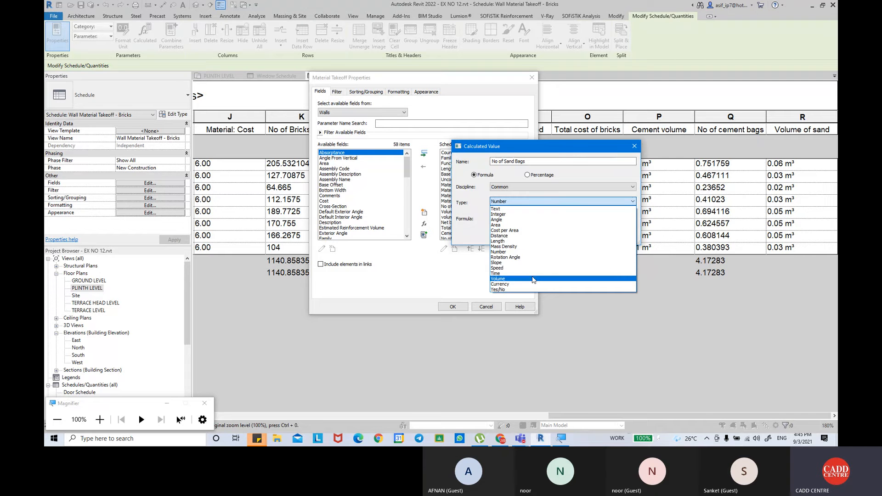
left_click(574, 173)
Replace the No of Sand Bags formula with Volume iof sand/0.03125 and apply the new field to the takeoff.
left_click_drag(555, 216, 476, 219)
key("BackSpace")
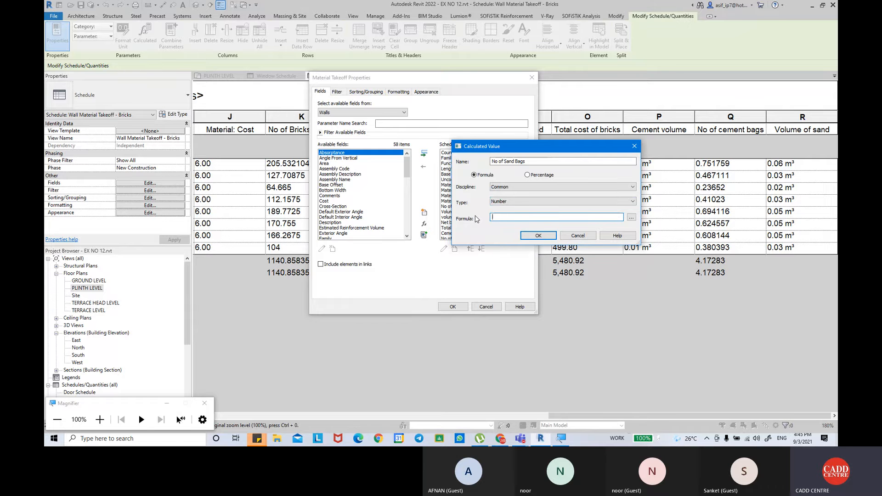
left_click(632, 217)
left_click(536, 230)
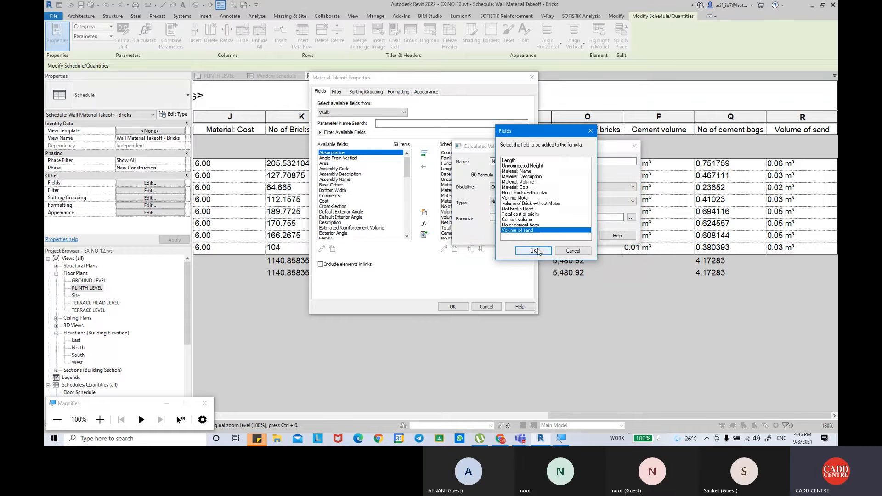
left_click(533, 251)
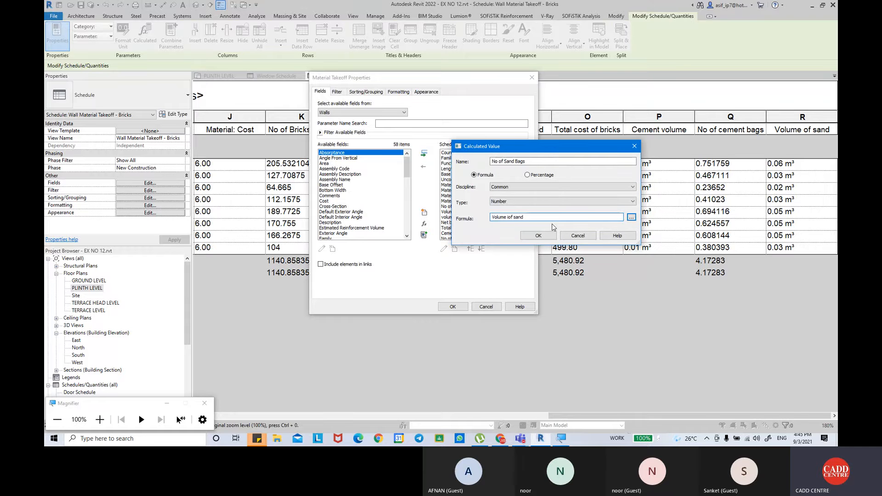
type("/")
type("0.03125")
left_click(549, 236)
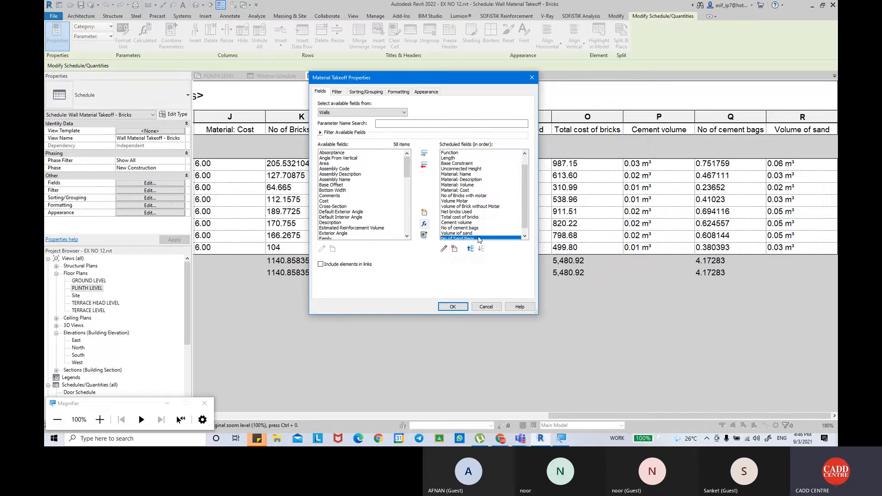
left_click(453, 307)
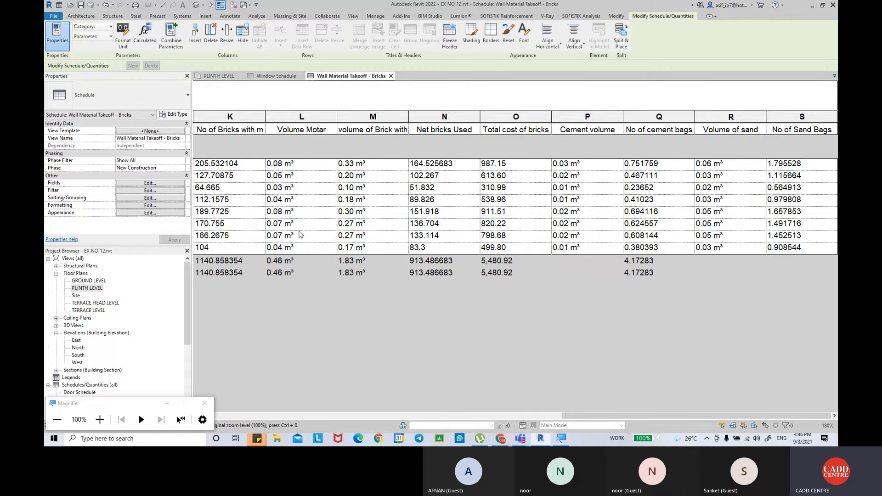
Format the No of Sand Bags field to calculate totals in the takeoff.
left_click(138, 205)
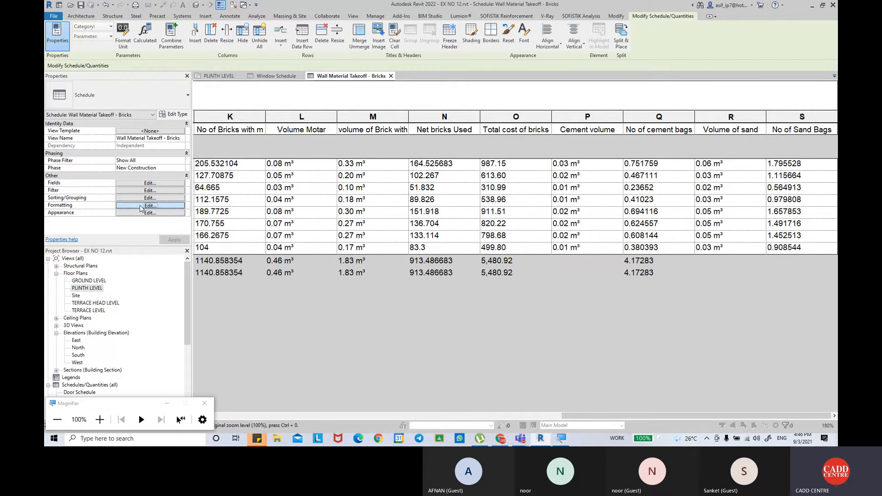
left_click(335, 207)
left_click(464, 218)
left_click(423, 226)
left_click(452, 306)
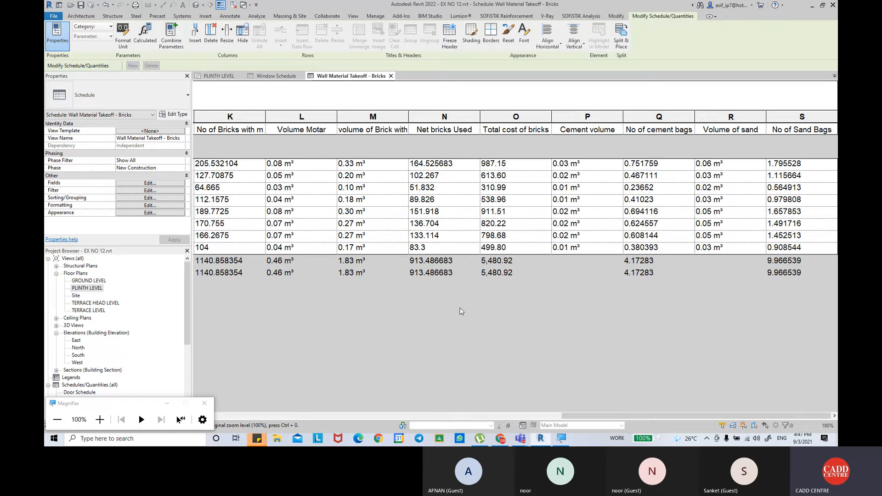
Shade the No of Sand Bags column olive (RGB 128-128-000) in the brick wall takeoff.
left_click_drag(589, 417, 611, 405)
left_click(786, 120)
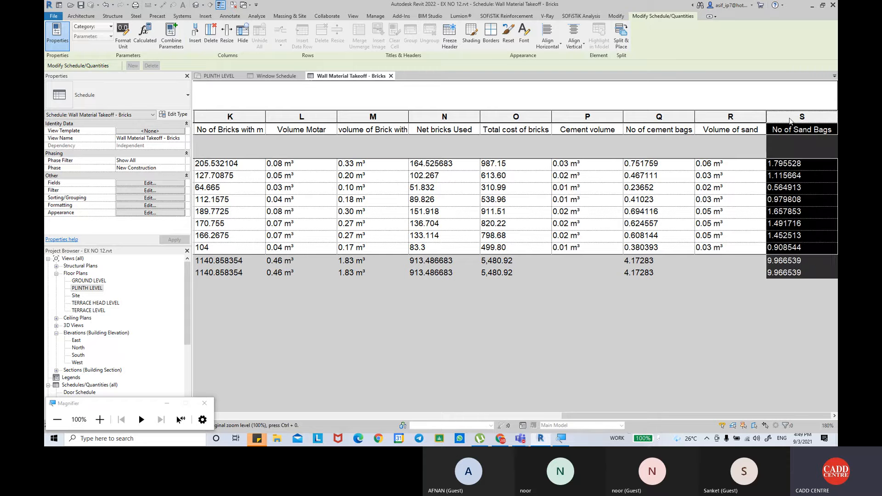
left_click(471, 36)
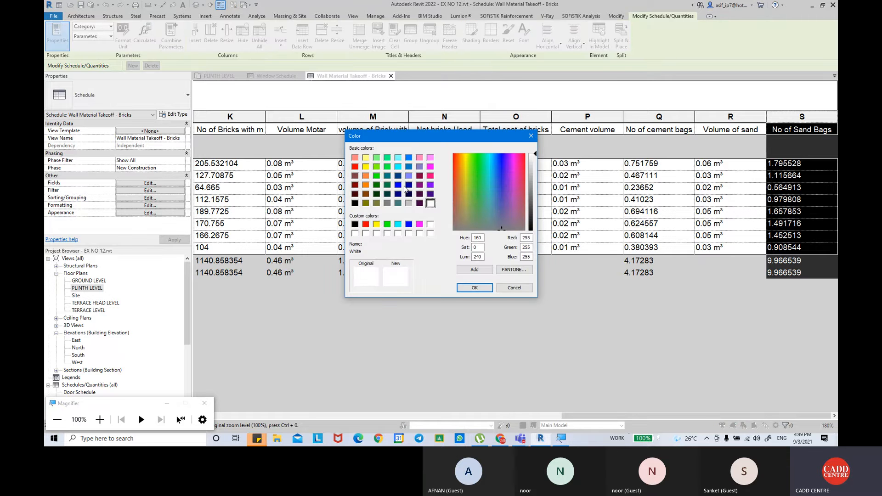
left_click(367, 204)
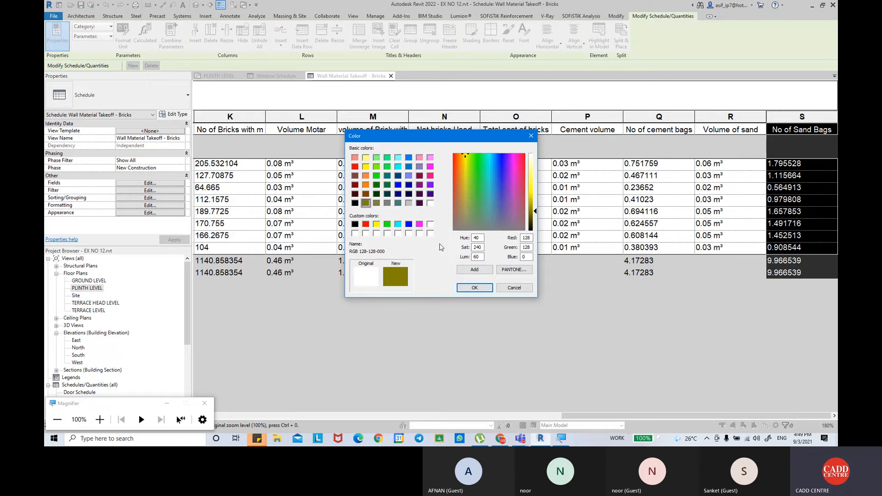
left_click(473, 288)
Shade the No of cement bags column grey in the brick wall takeoff.
left_click(732, 116)
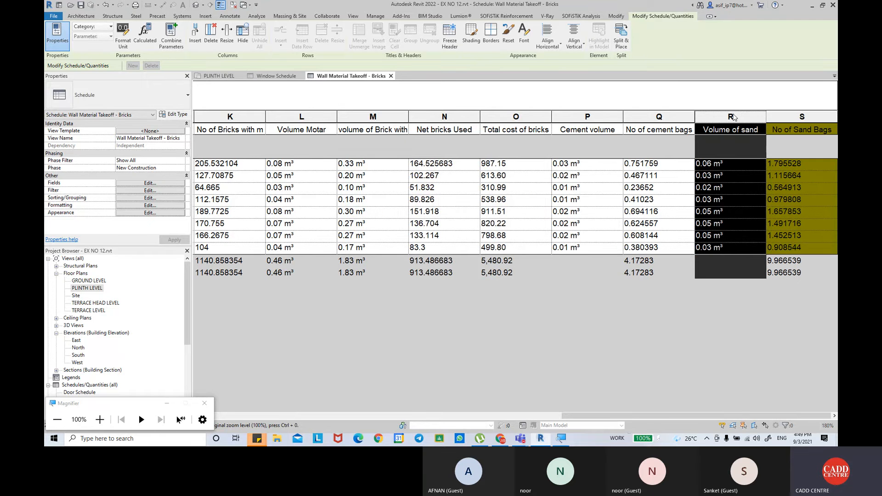
left_click(657, 116)
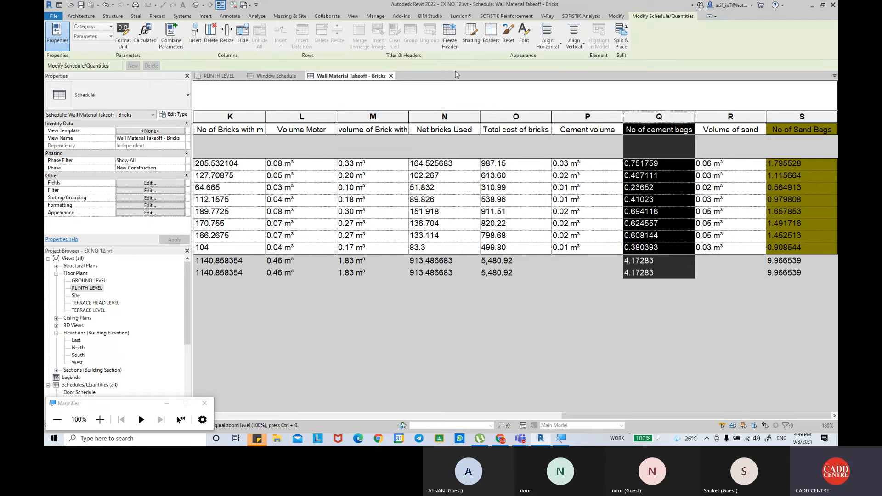
left_click(470, 33)
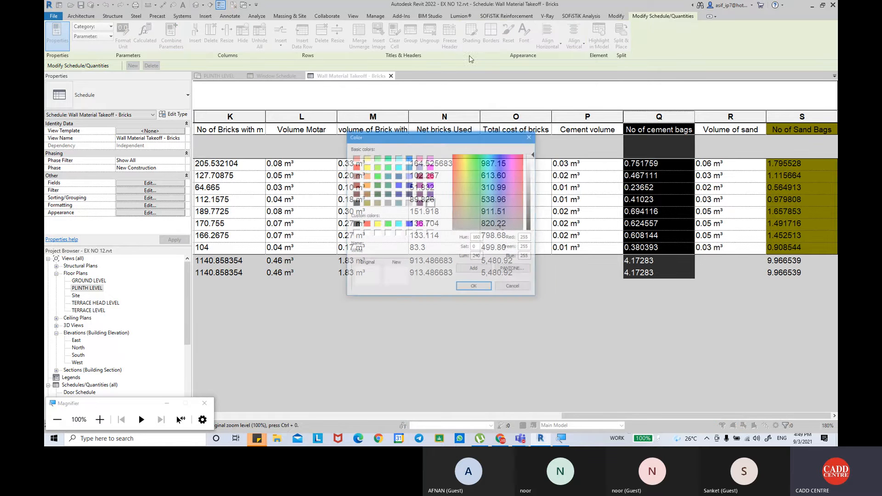
left_click(410, 203)
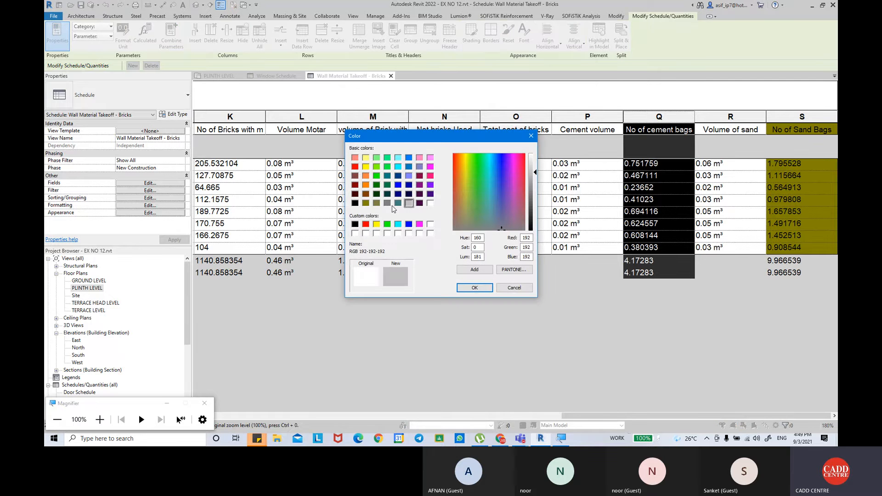
left_click(387, 204)
left_click(470, 287)
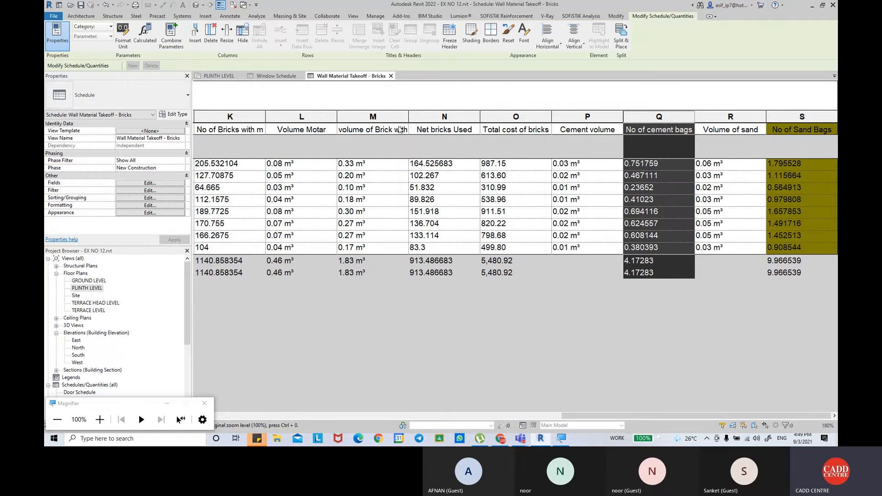
Shade the Net bricks Used column red in the brick wall takeoff.
left_click(438, 122)
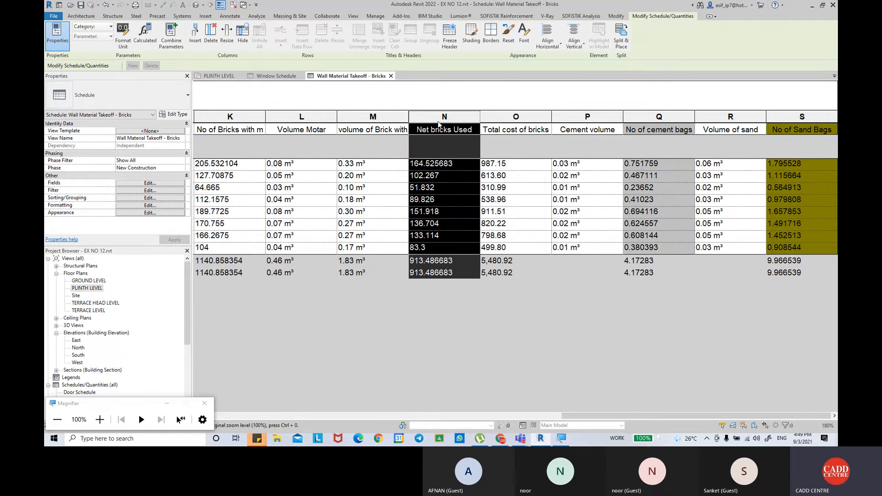
left_click(465, 46)
left_click(502, 150)
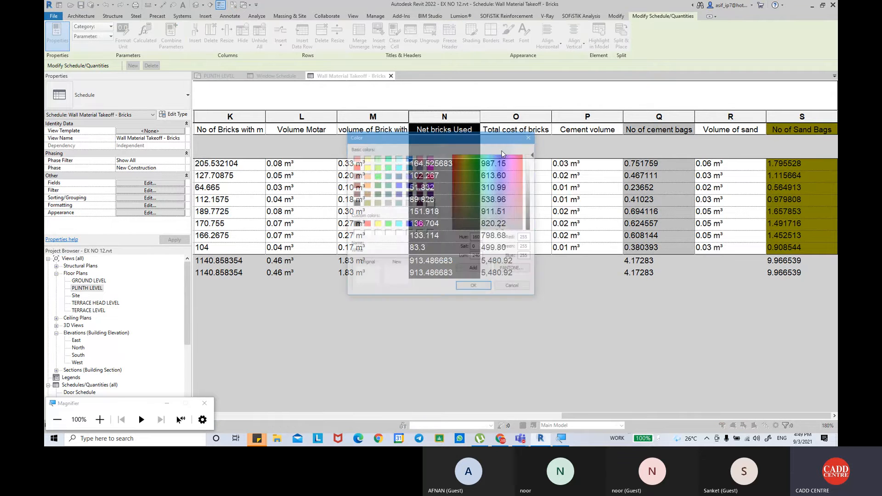
left_click(365, 224)
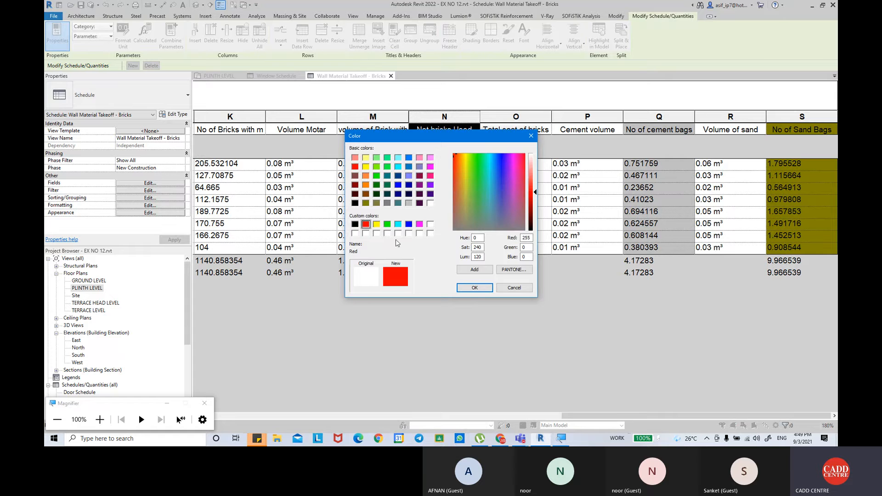
left_click(480, 292)
Review the complete brick wall takeoff from the Count column through the shaded quantity columns.
left_click(526, 120)
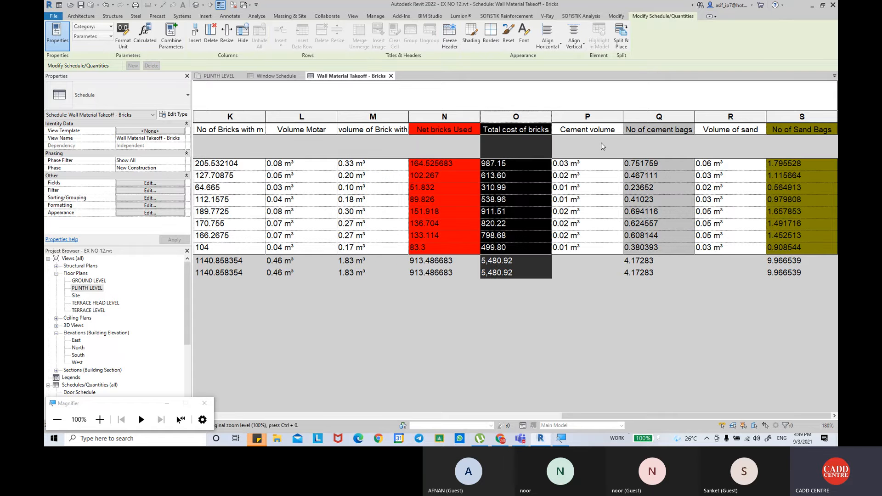
left_click_drag(599, 415, 230, 416)
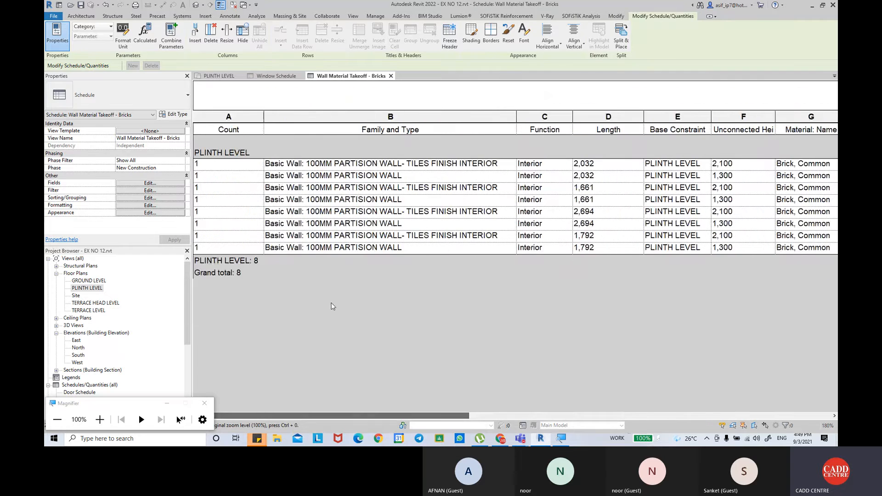
scroll(461, 272, "down", 5, "ctrl")
scroll(488, 274, "down", 2, "ctrl")
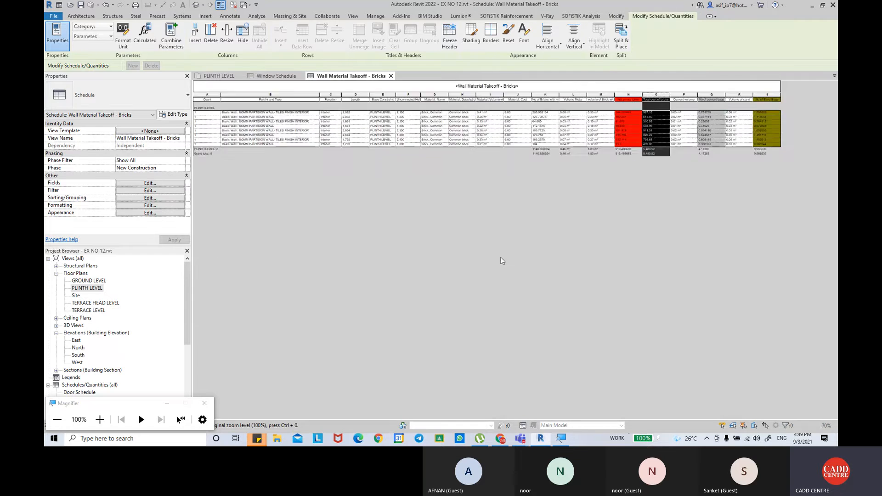
scroll(520, 221, "up", 1, "ctrl")
scroll(519, 221, "down", 1, "ctrl")
scroll(519, 221, "up", 1, "ctrl")
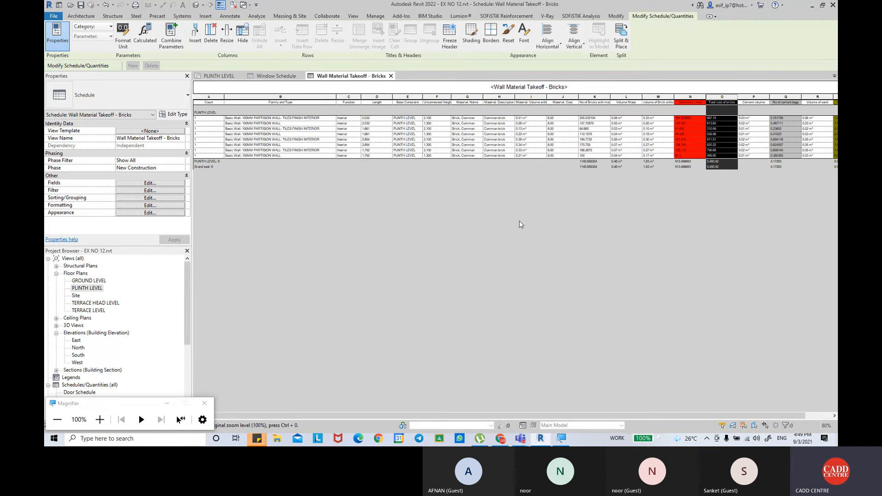
left_click(559, 87)
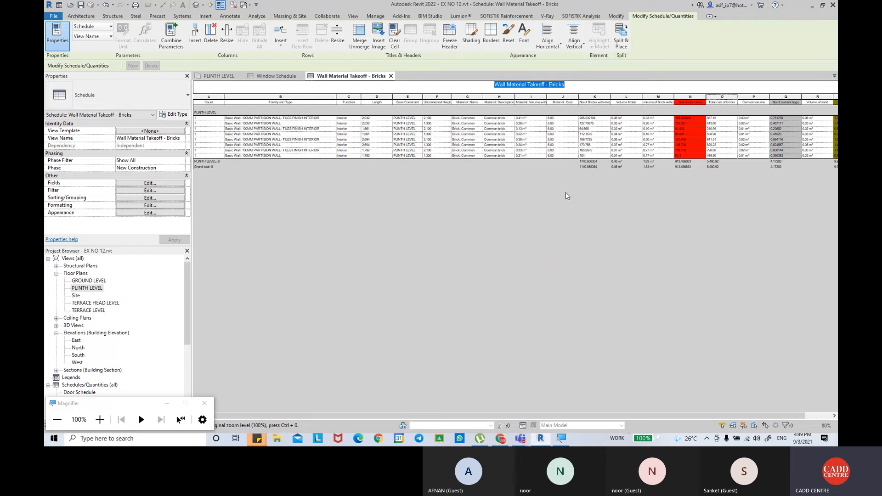
Open the PLINTH LEVEL floor plan and examine the living room.
double_click(87, 289)
scroll(420, 247, "down", 2)
middle_click_drag(363, 342, 410, 106)
scroll(397, 294, "up", 1)
scroll(342, 282, "up", 1)
mouse_move(365, 248)
middle_mouse_down()
mouse_move(374, 202)
mouse_move(353, 215)
middle_mouse_up()
scroll(344, 288, "up", 1)
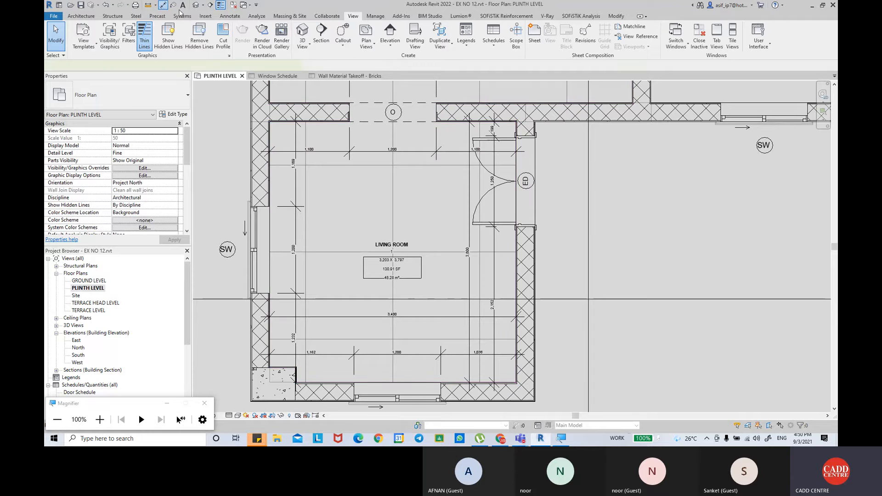
Dimension the living room's floor grid spacing with aligned dimensions in both the horizontal and vertical directions.
scroll(343, 193, "up", 1)
left_click(295, 208)
left_click(411, 197)
left_click(351, 208)
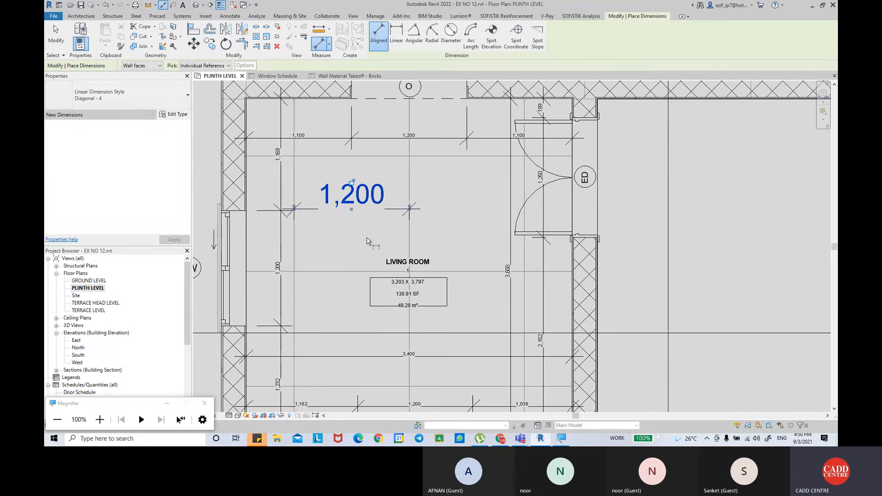
left_click(343, 272)
left_click(358, 156)
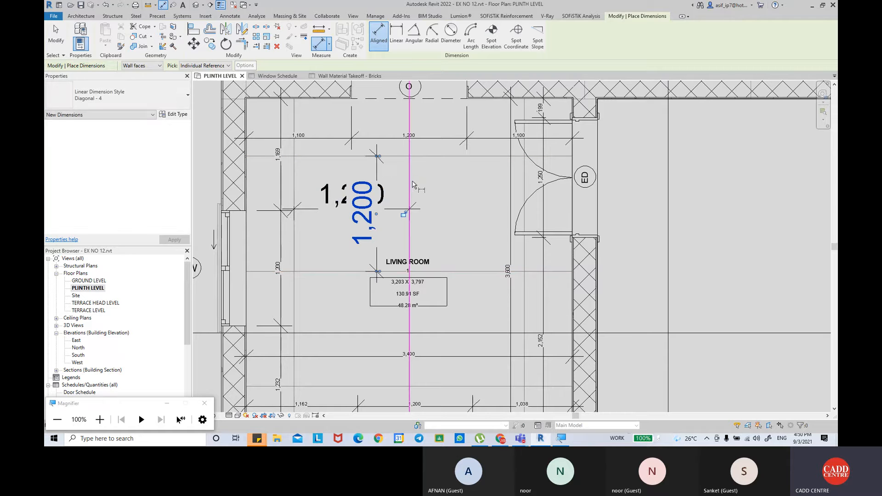
left_click(412, 183)
Leave the dimension command and delete the two grid spacing dimensions in the living room.
key("Escape")
key("Escape")
left_click(380, 184)
key("Delete")
left_click(388, 210)
key("Delete")
Inspect the FFL-LIVING ROOM floor's extent across the living and dining rooms and the neighbouring rooms of the plan.
scroll(410, 223, "down", 2)
middle_click_drag(402, 200, 414, 290)
left_click(403, 213)
scroll(414, 290, "down", 2)
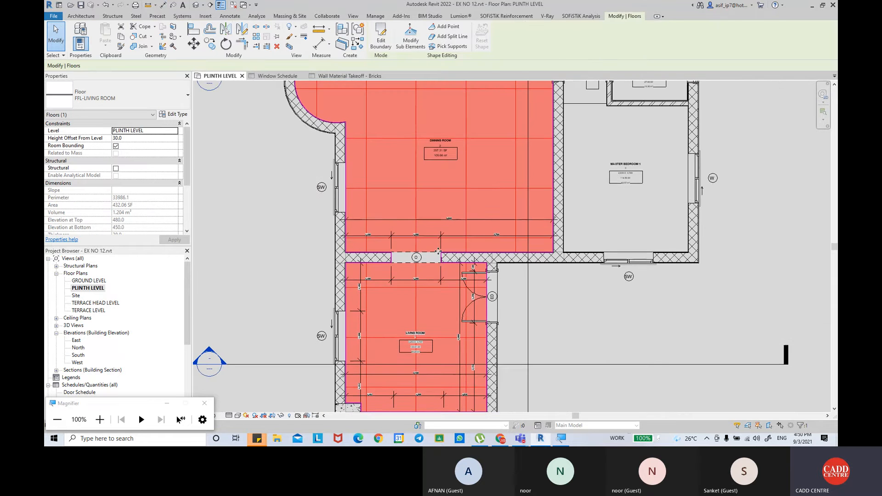
middle_click_drag(438, 251, 425, 372)
scroll(452, 211, "up", 3)
scroll(454, 230, "down", 5)
middle_click_drag(482, 249, 448, 211)
left_click(630, 226)
mouse_move(647, 211)
middle_mouse_down()
mouse_move(645, 171)
mouse_move(646, 197)
mouse_move(656, 193)
middle_mouse_up()
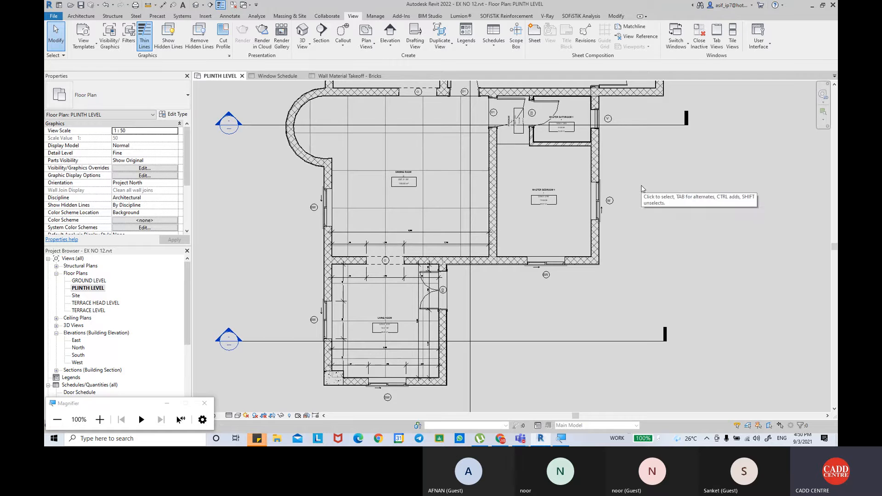
middle_click_drag(640, 187, 637, 215)
scroll(637, 216, "down", 1)
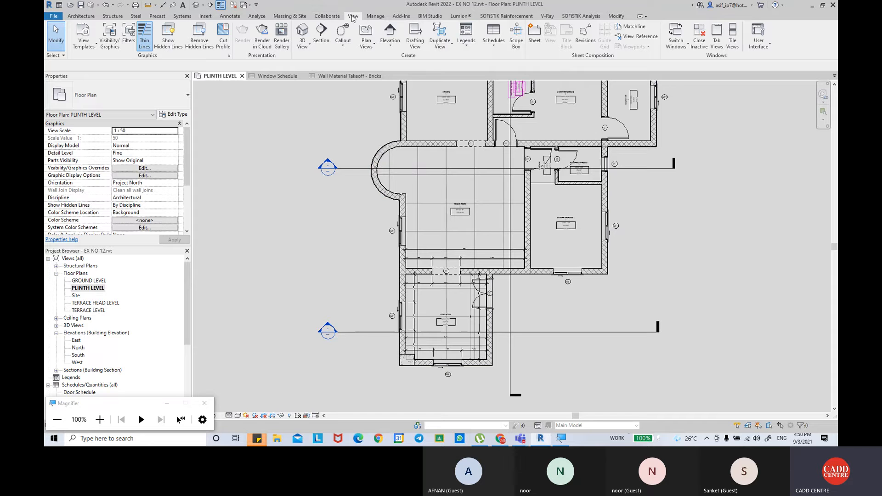
Create a new material takeoff for the Floors category named Floor Material Takeoff in the New Construction phase.
left_click(494, 43)
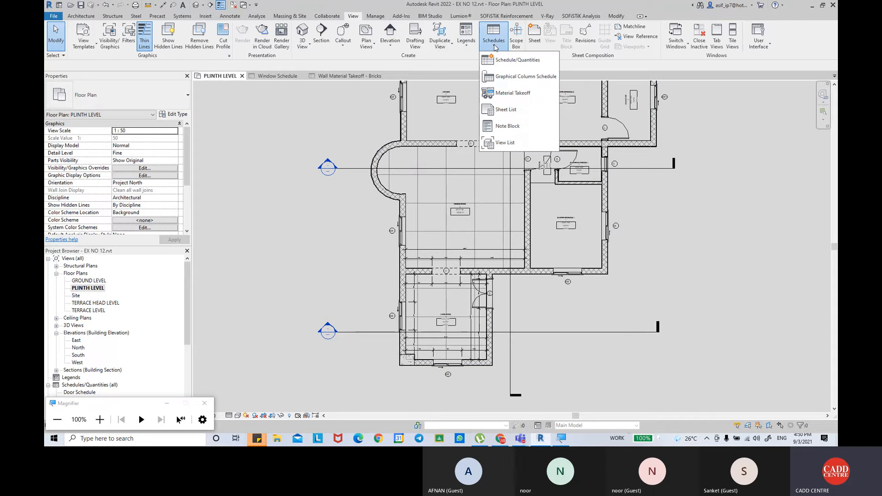
left_click(514, 93)
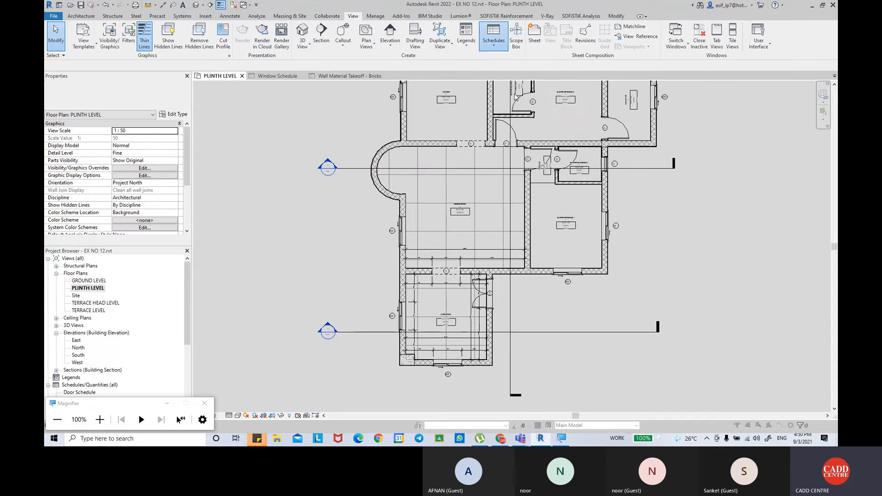
scroll(478, 194, "down", 1)
left_click(459, 221)
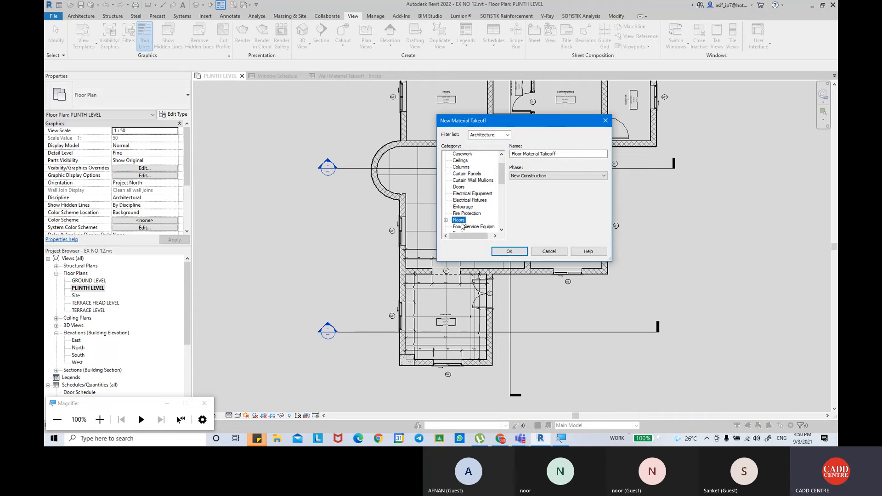
left_click(507, 251)
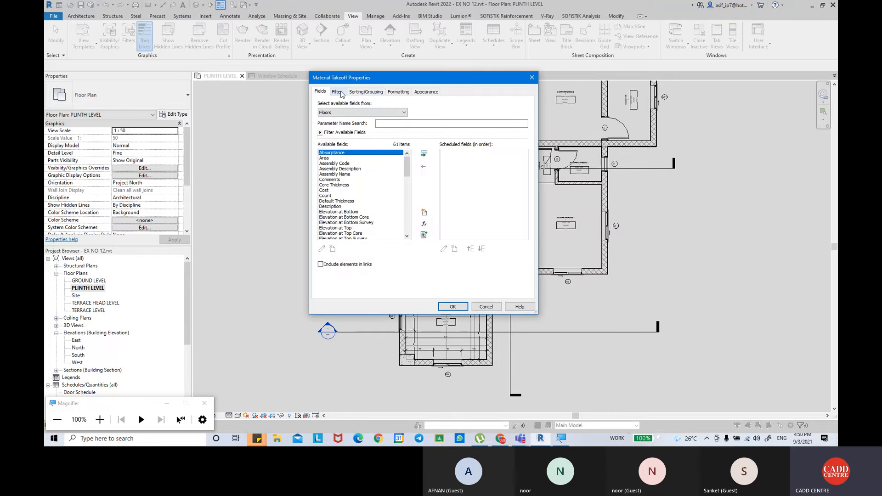
Add the Count and Family and Type fields to the floor material takeoff.
key("super+plus")
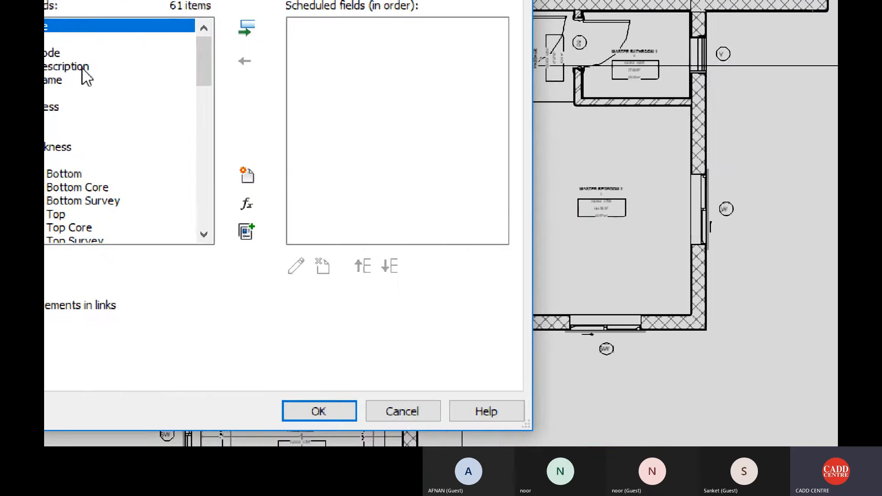
left_click(120, 133)
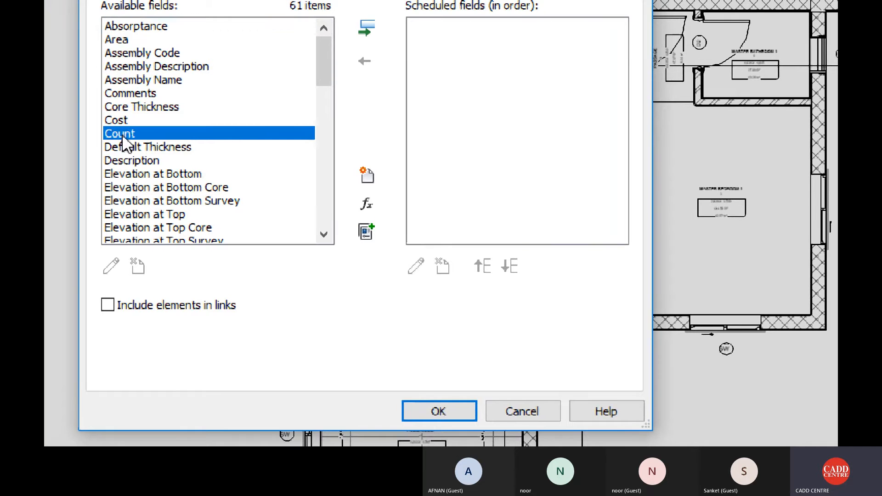
left_click(366, 29)
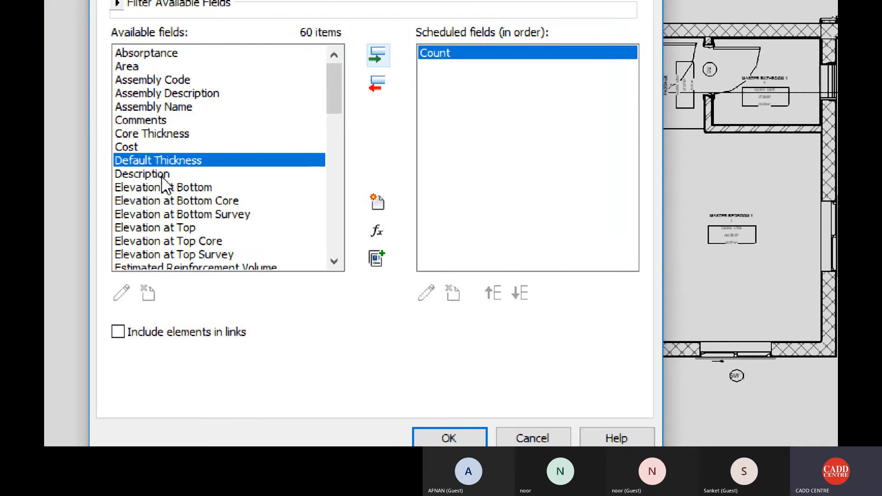
scroll(172, 243, "down", 2)
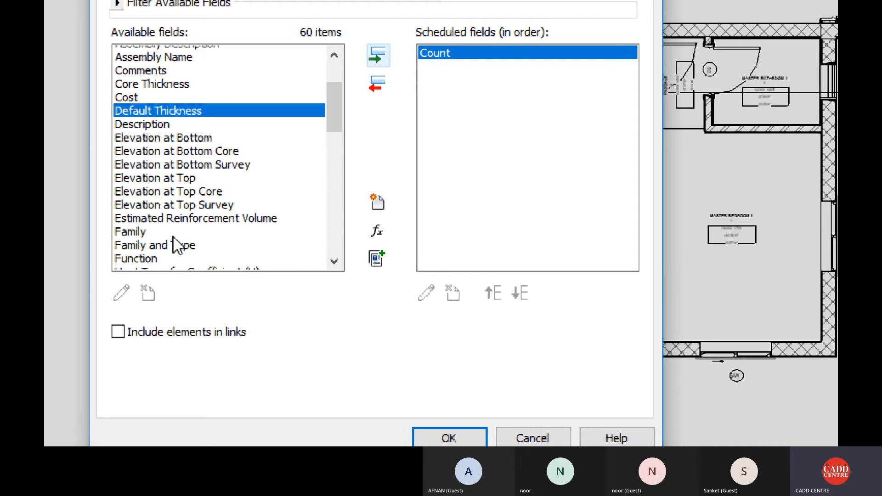
left_click(181, 214)
left_click(378, 63)
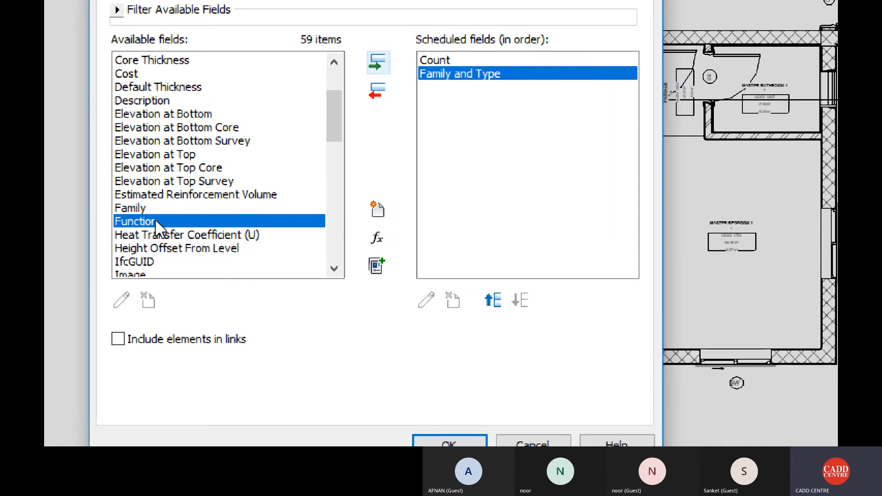
Add the Level and Function fields to the floor material takeoff.
left_click(172, 155)
key("l")
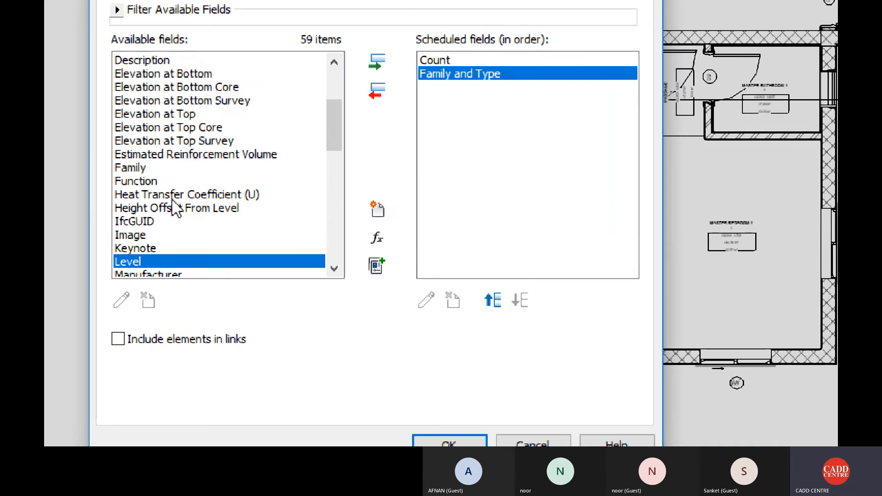
left_click(377, 63)
left_click(177, 182)
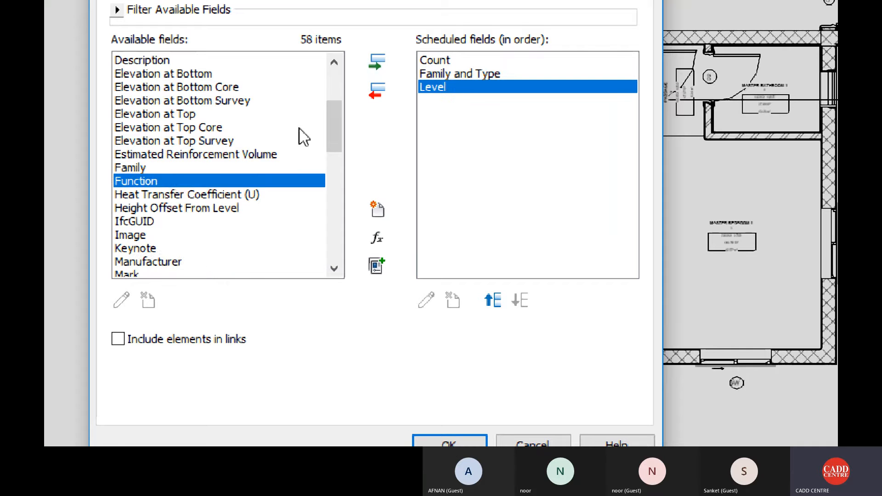
left_click(378, 63)
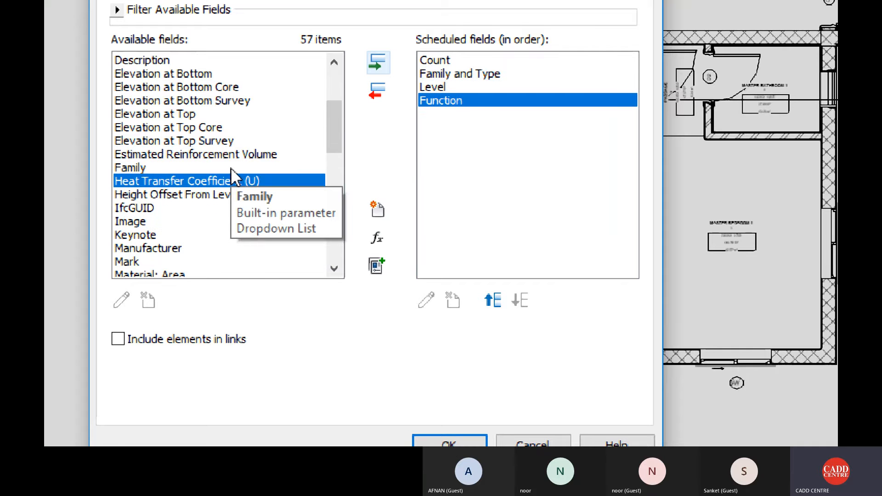
Add the Material: Name, Material: Description and Material: Manufacturer fields to the floor material takeoff.
left_click(194, 128)
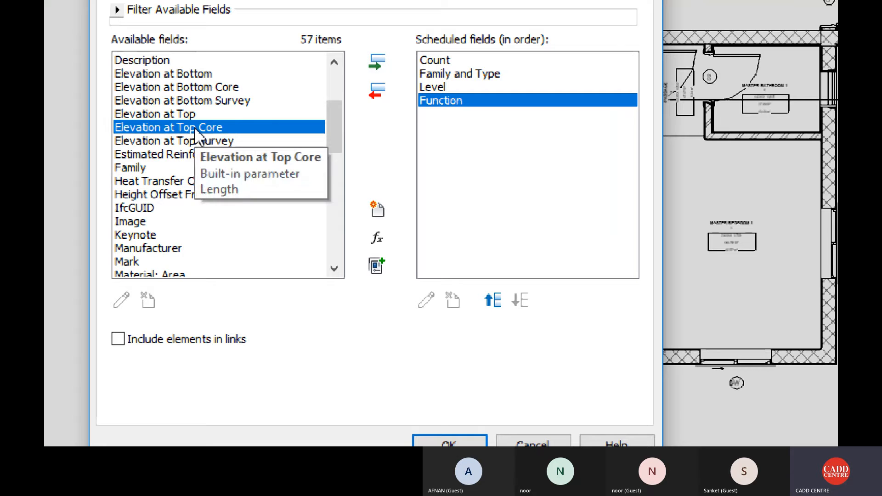
scroll(227, 255, "down", 1)
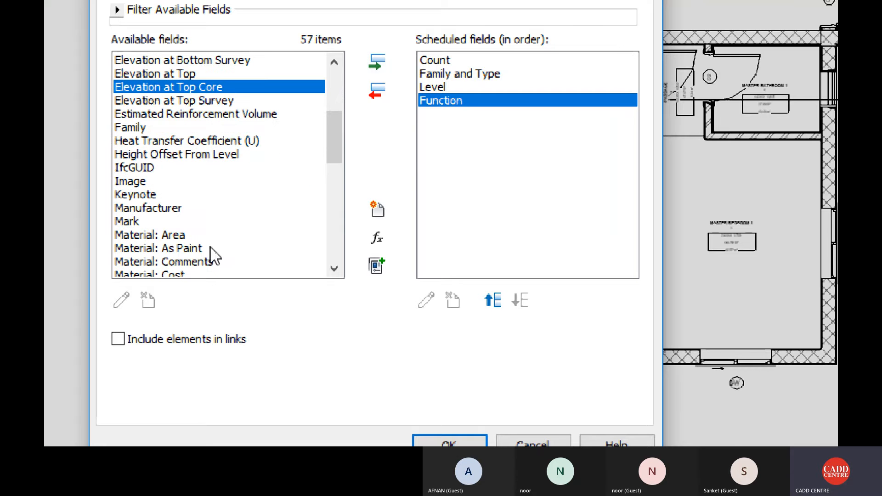
scroll(170, 256, "down", 1)
scroll(183, 251, "down", 2)
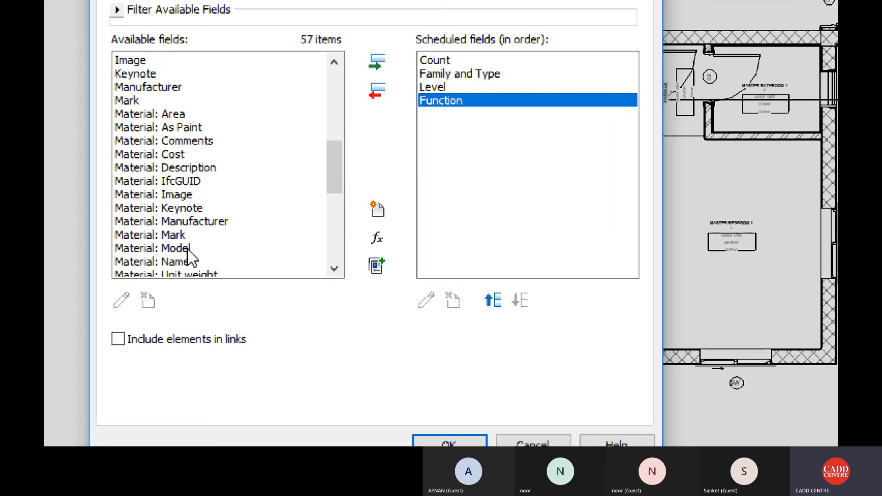
left_click(184, 261)
left_click(377, 68)
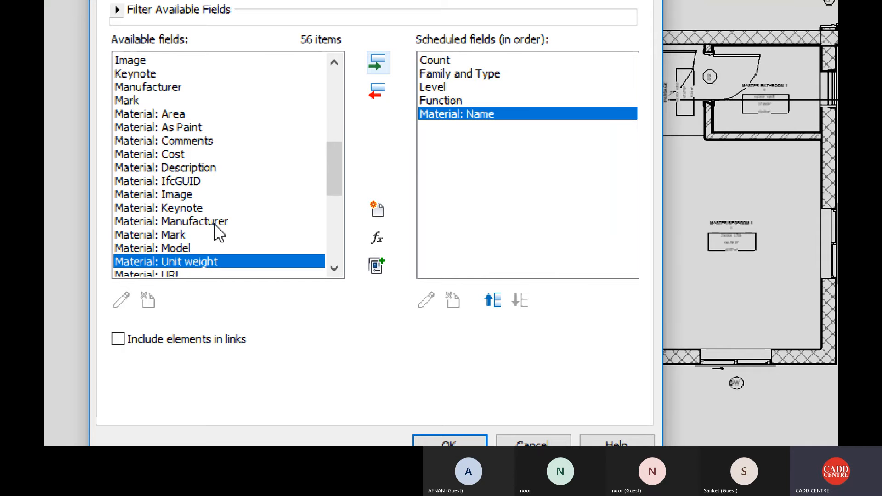
left_click(199, 168)
left_click(377, 63)
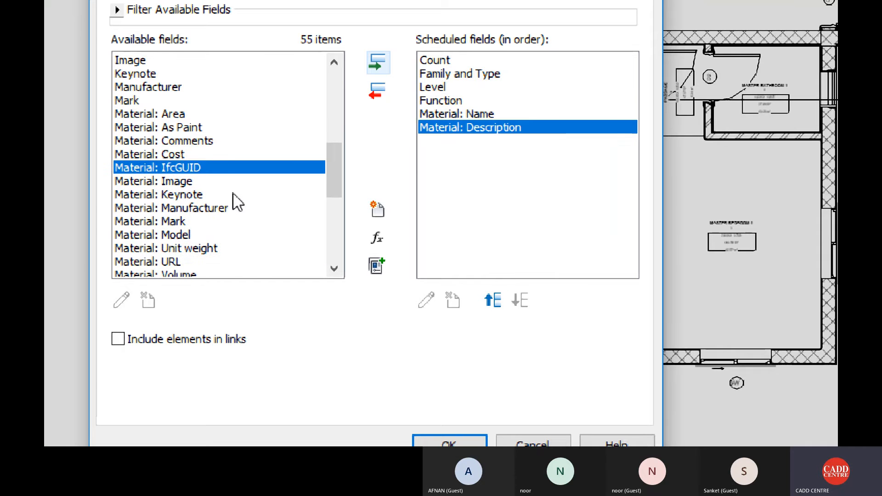
left_click(194, 211)
left_click(377, 63)
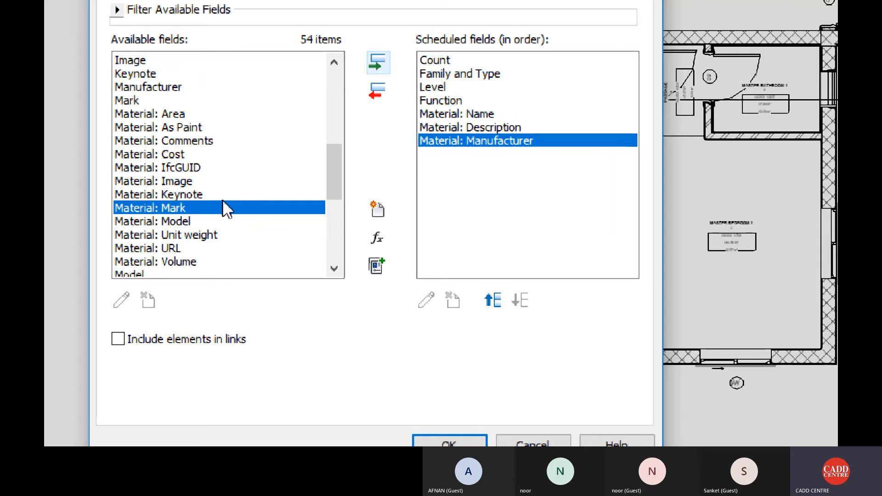
Add the Material: Area and Material: Cost fields after the manufacturer field.
left_click(202, 113)
left_click(377, 63)
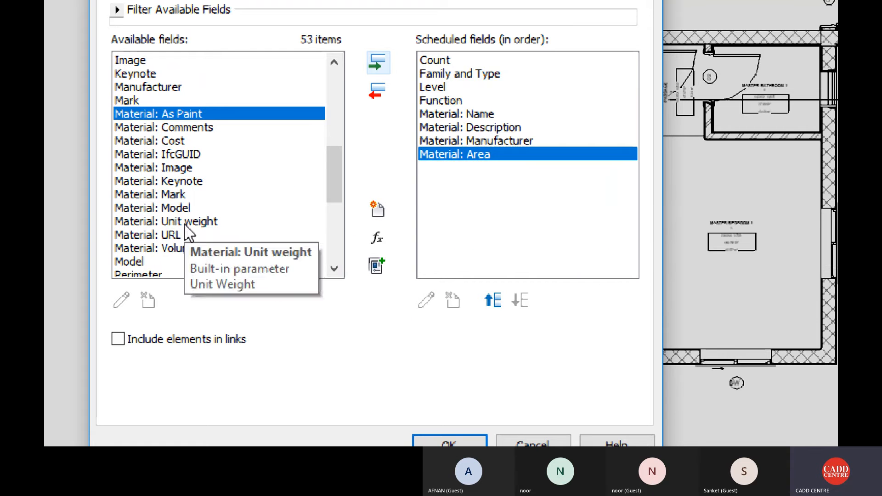
left_click(186, 140)
left_click(377, 62)
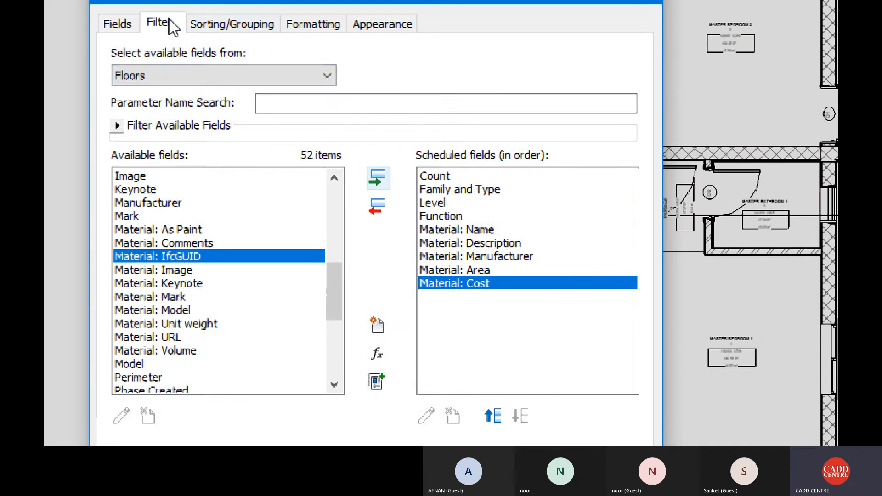
Filter the takeoff to entries whose Material: Name equals AR-FFL-LIVING ROOM.
left_click(169, 24)
left_click(231, 54)
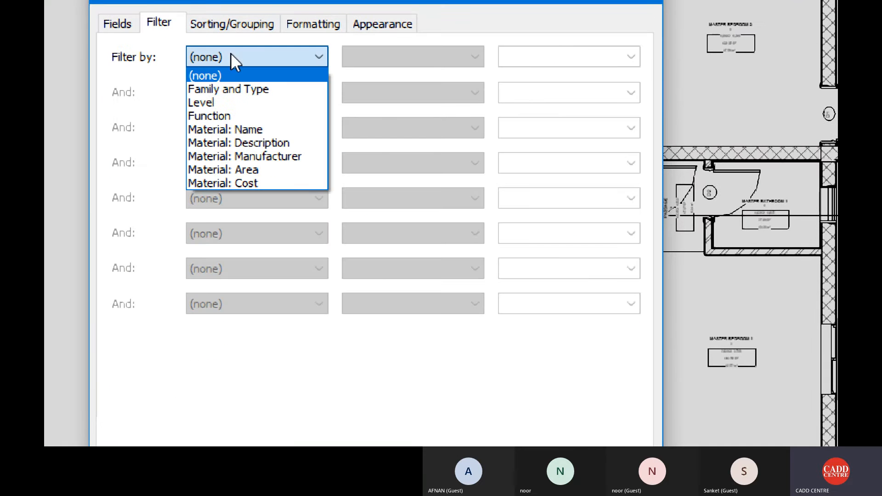
left_click(247, 131)
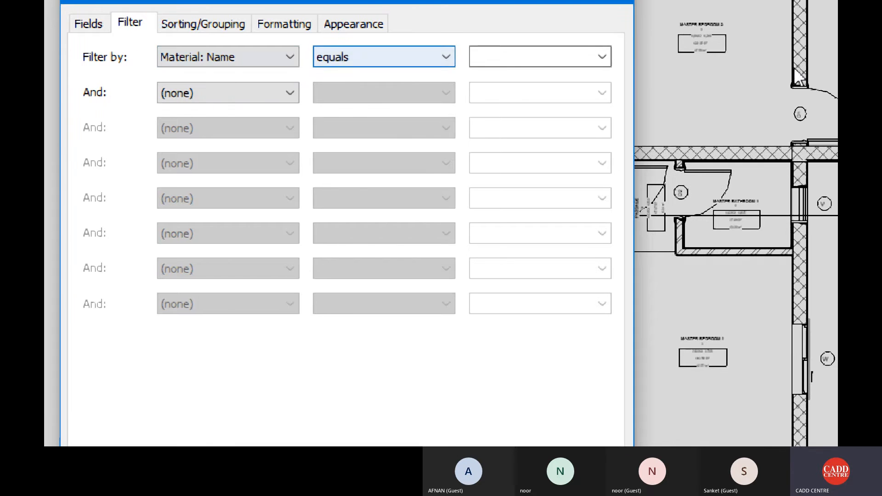
left_click(632, 53)
left_click(569, 76)
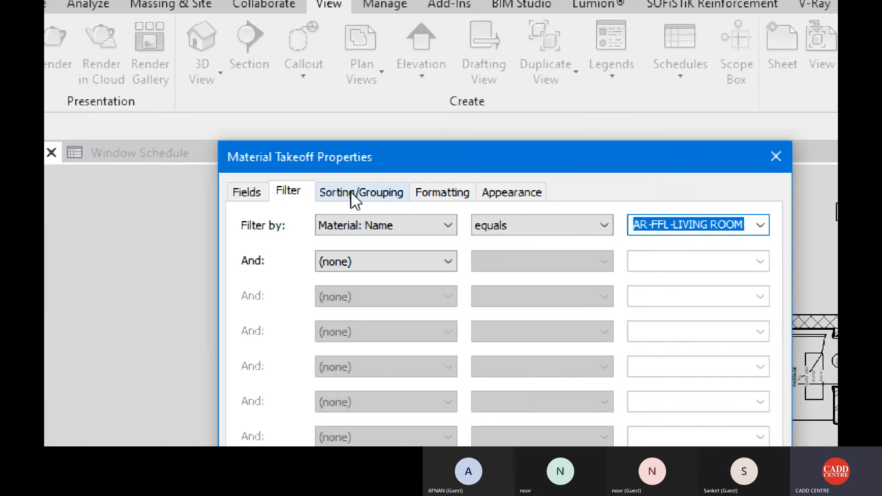
Sort the takeoff by Level with header, footer and grand totals enabled, and generate the schedule.
left_click(50, 195)
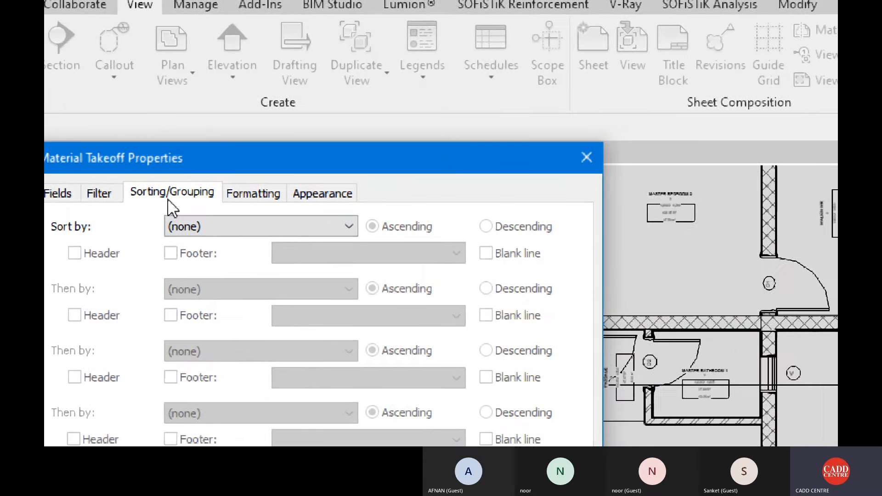
left_click(263, 225)
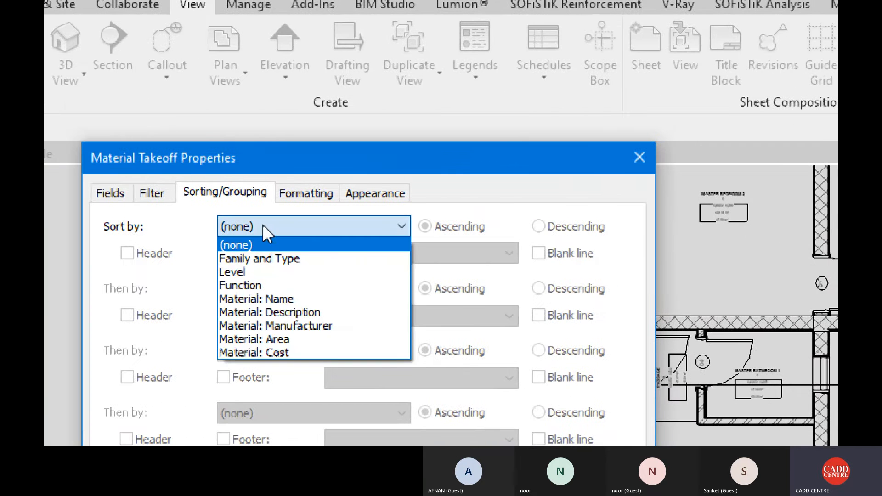
left_click(256, 272)
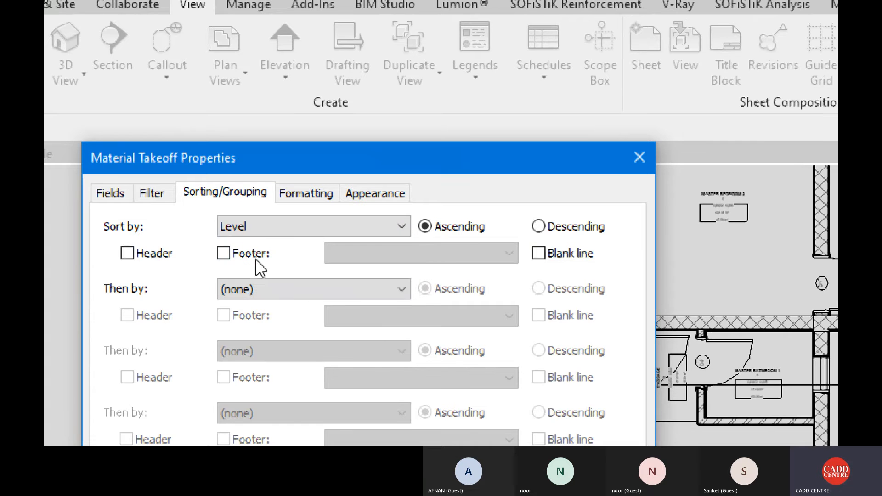
left_click(224, 253)
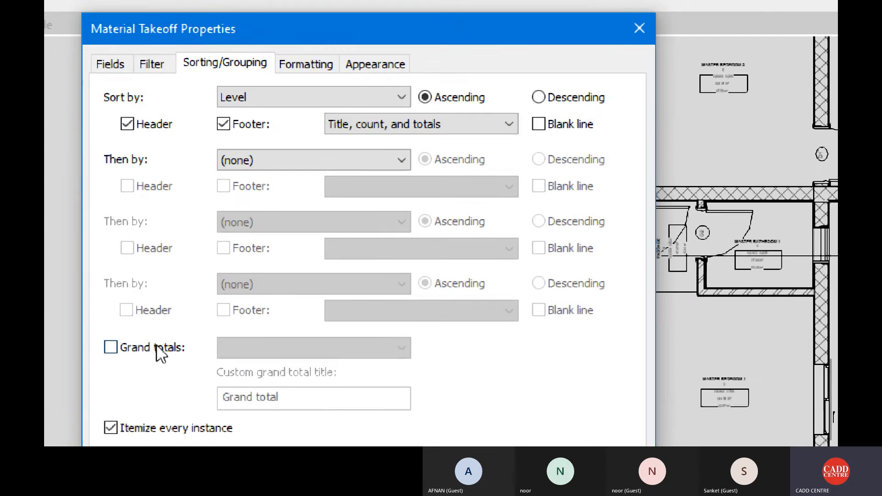
left_click(156, 348)
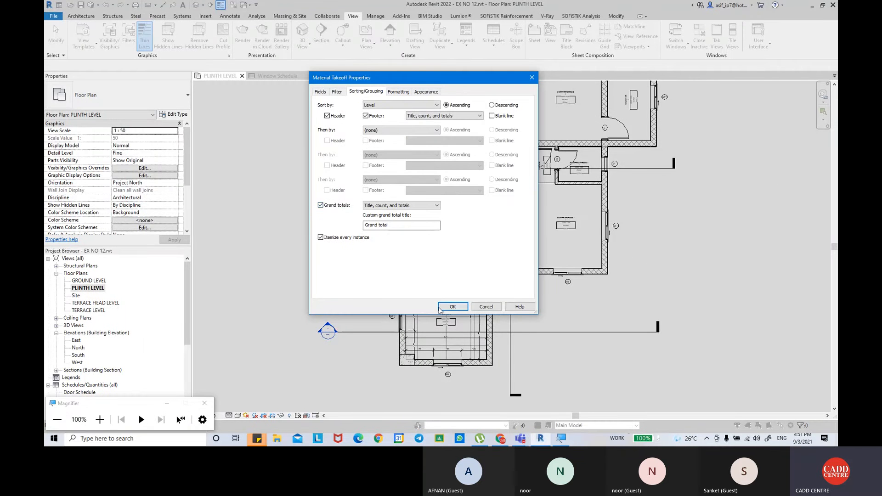
left_click(452, 307)
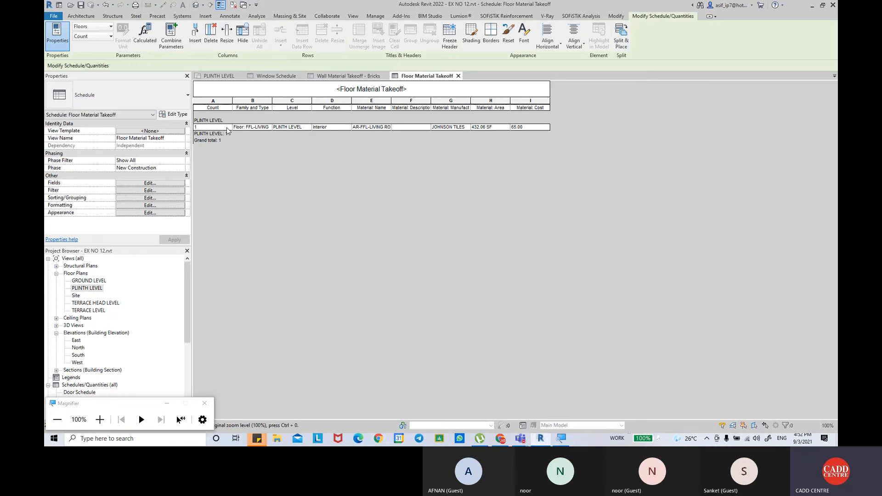
Widen the Family and Type and Material: Name columns and set the living room floor's material description to 1200 x 1200.
left_click_drag(273, 107, 374, 106)
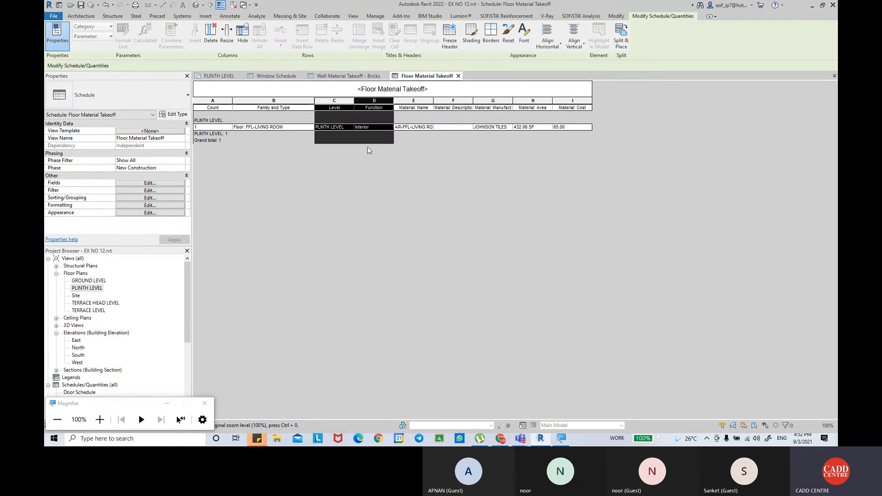
left_click_drag(433, 100, 461, 98)
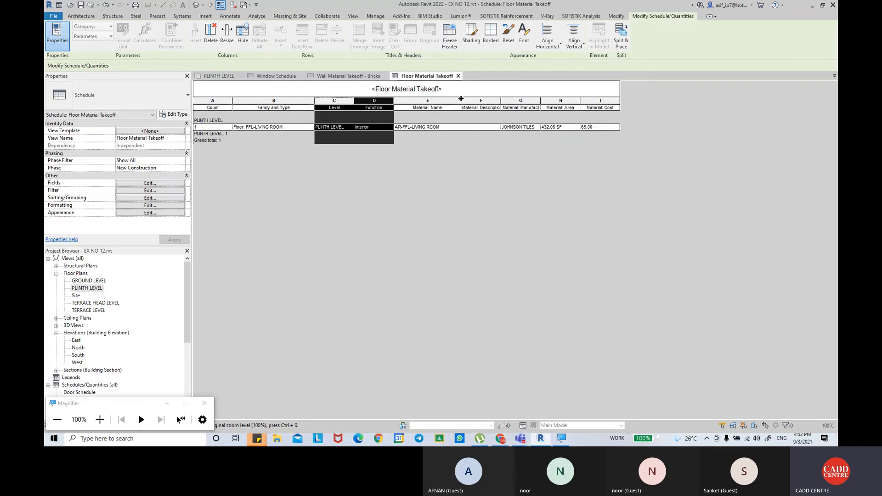
left_click(478, 128)
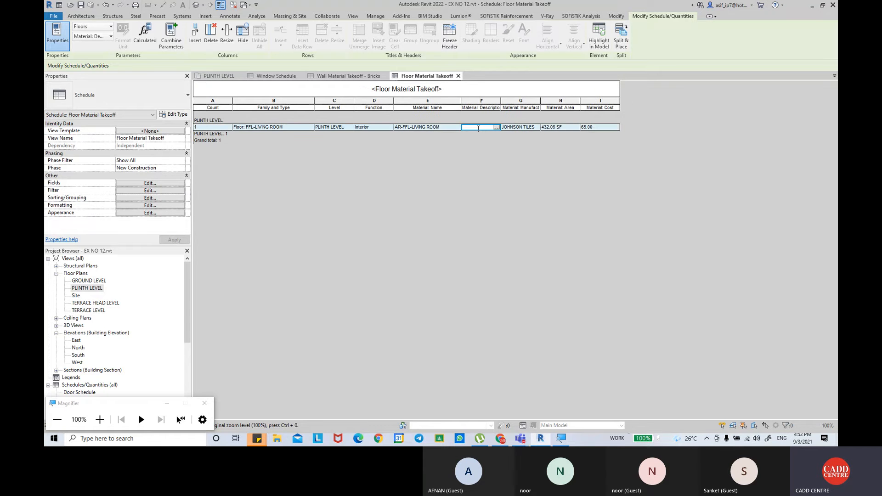
type("1200 x 1200")
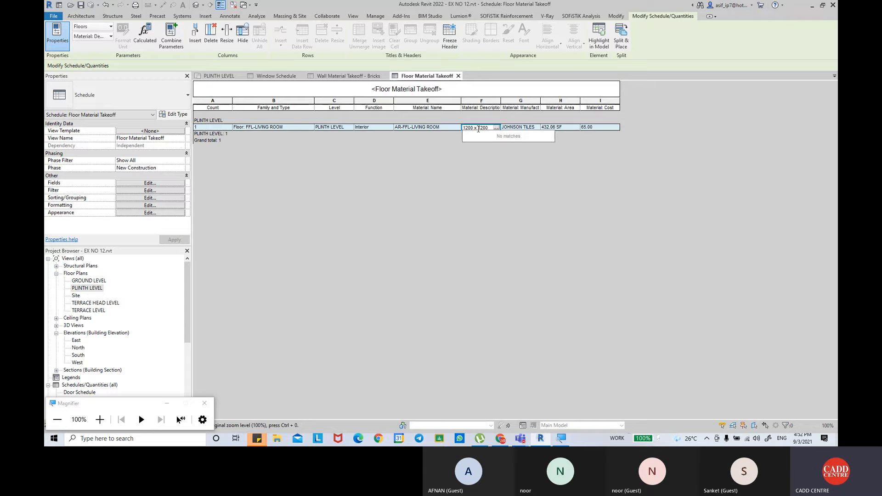
key("Return")
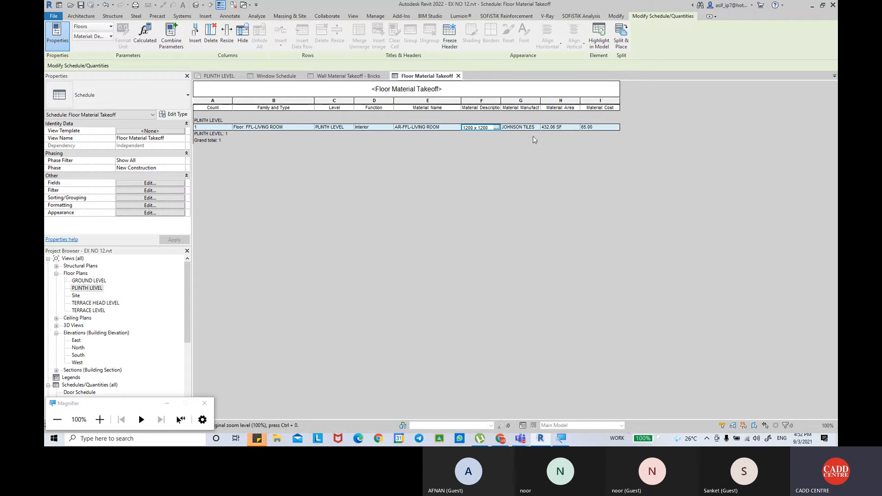
Widen the Material: Manufacturer and Material: Area columns to fit their full headings.
double_click(540, 100)
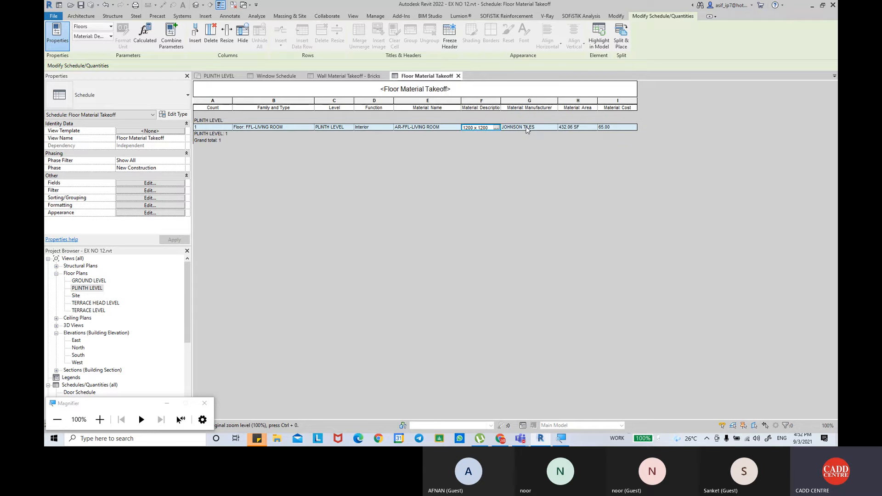
double_click(597, 100)
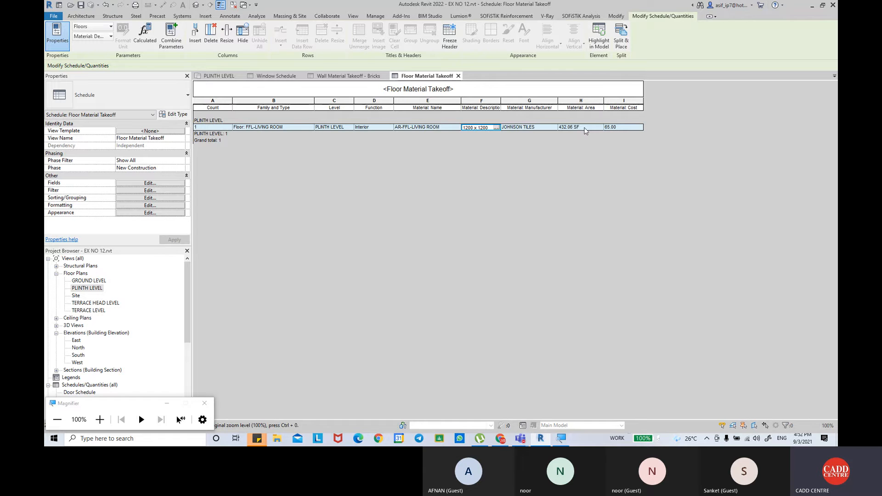
left_click(619, 128)
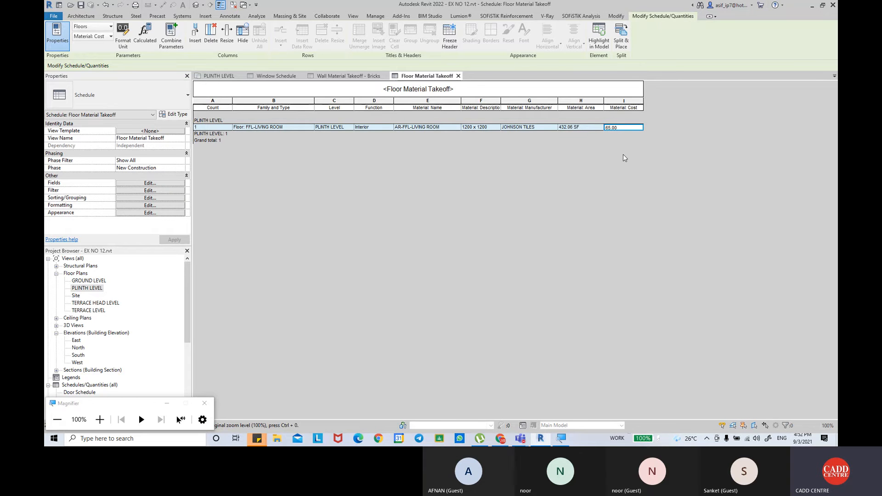
scroll(622, 153, "up", 3, "ctrl")
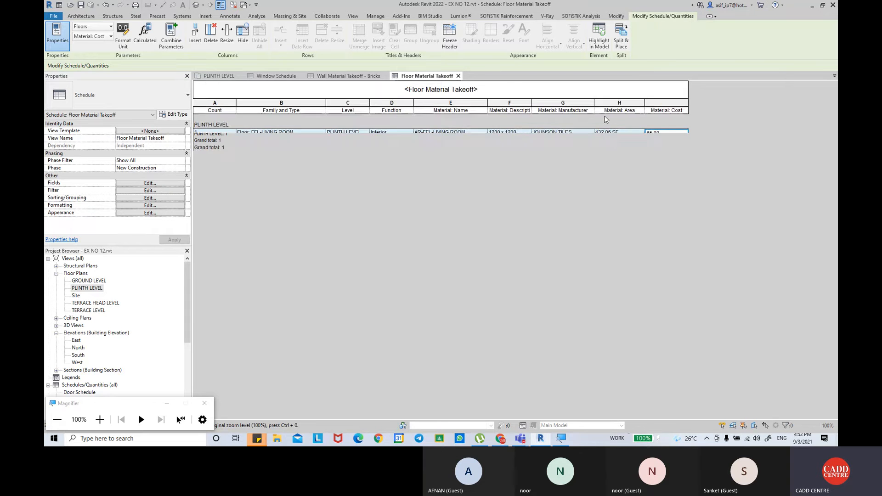
scroll(680, 157, "down", 1, "ctrl")
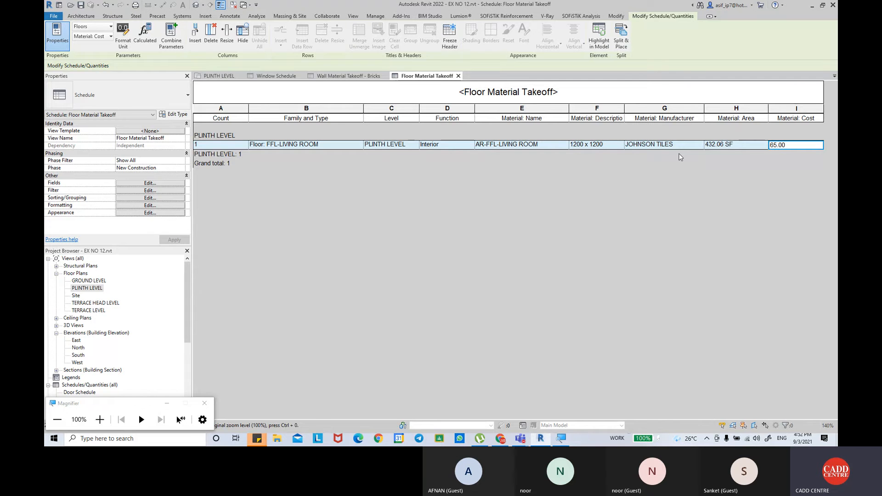
Open Calculator and multiply 1200 by 1200 to get the area of one tile.
key("super")
type("cal")
key("Return")
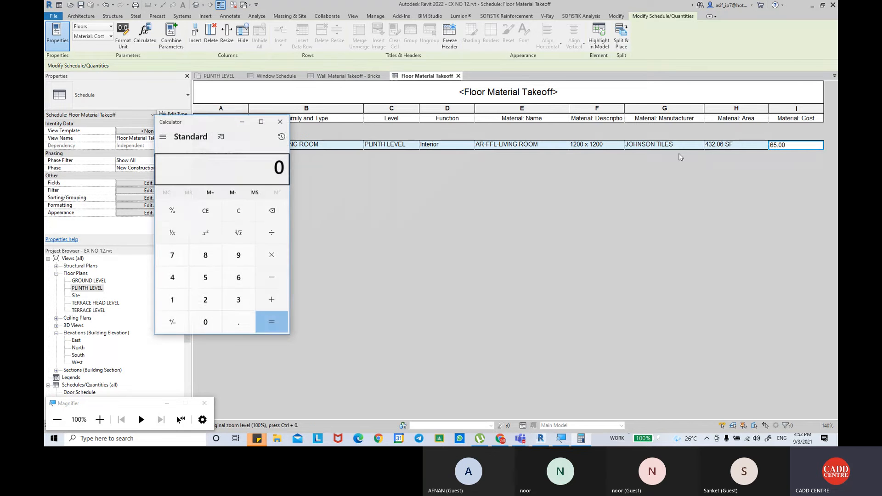
type("1200*12")
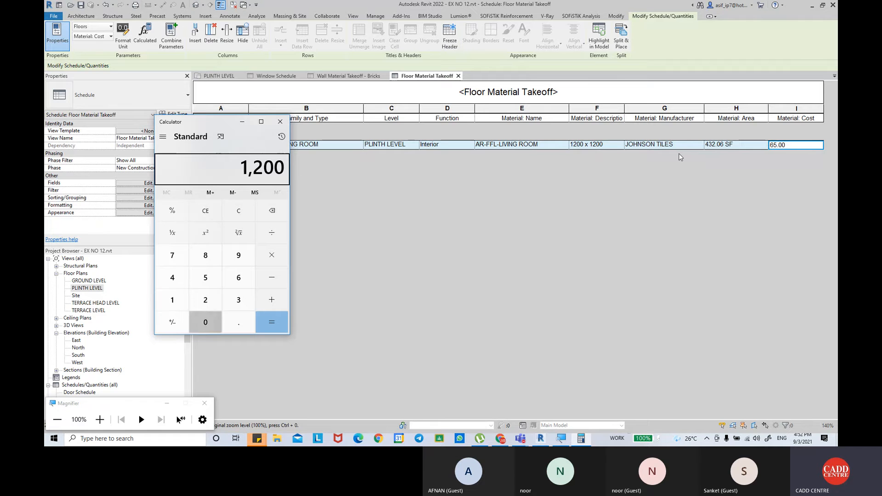
type("00")
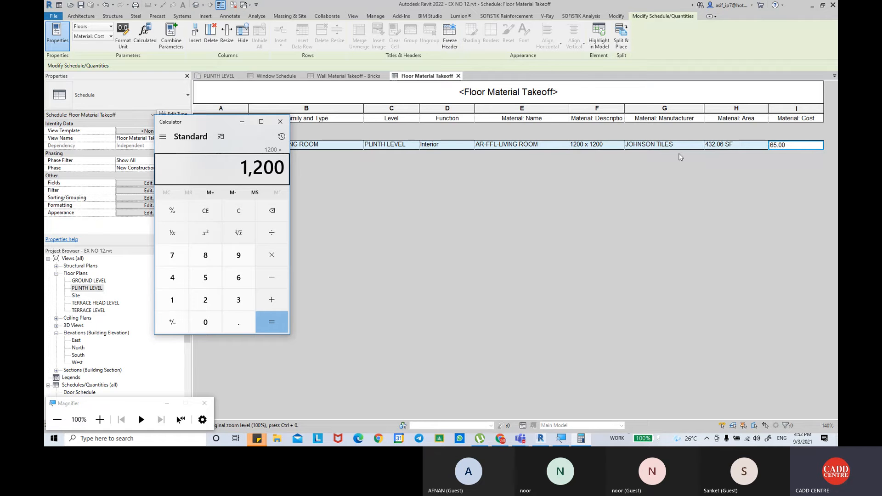
key("Return")
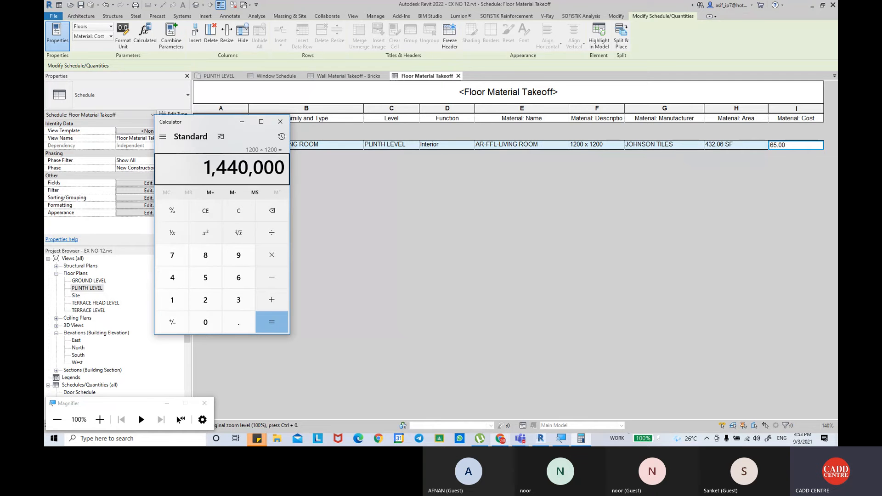
Switch to Chrome and search Google for "square mm to square feet" in the empty tab.
left_click(500, 438)
left_click(259, 8)
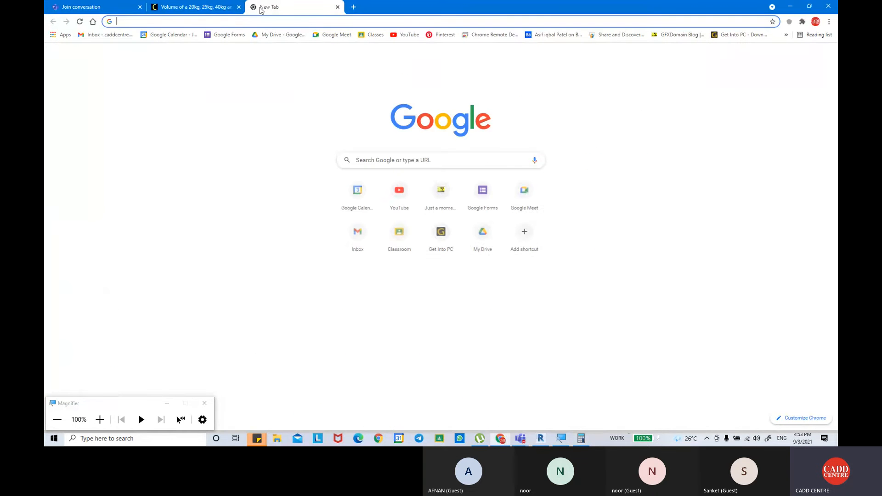
type("square ")
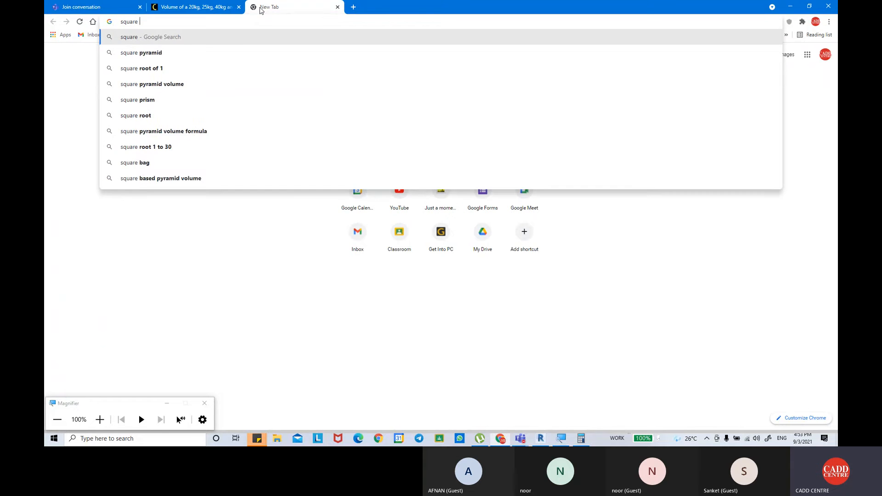
type("mm to square feet")
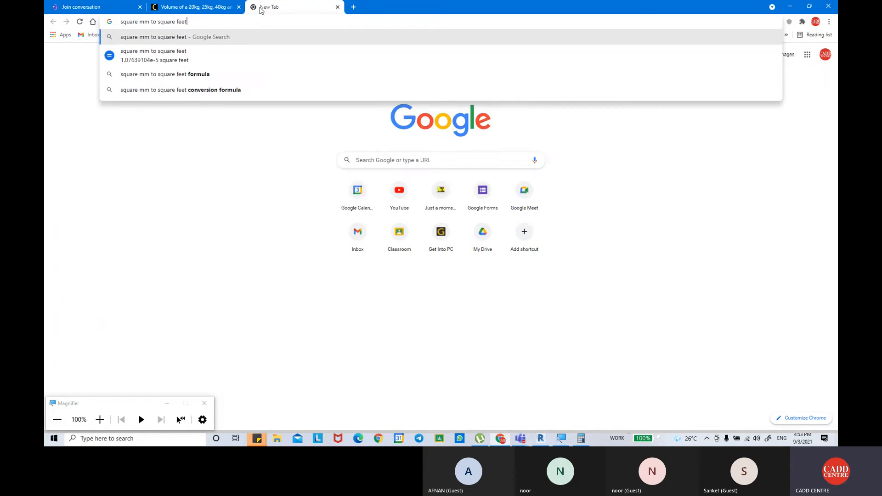
key("Return")
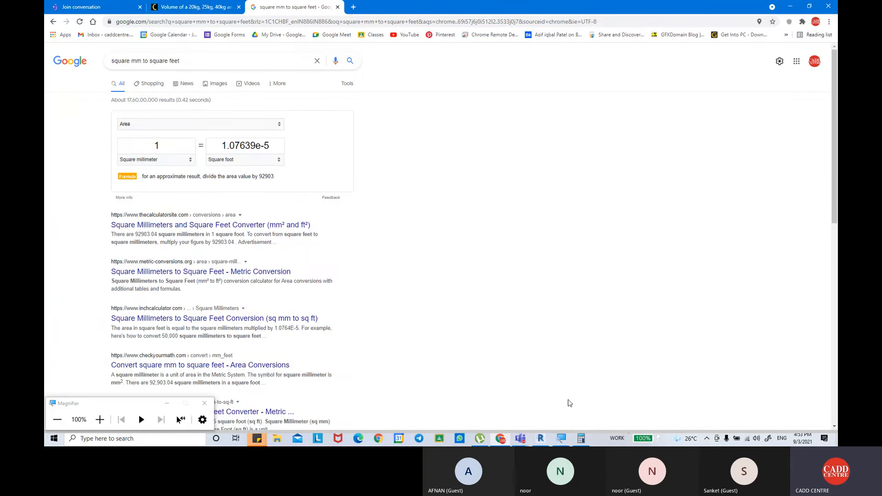
Copy the tile area from Calculator into Google's converter as 1,440,000 square millimetres and copy the square foot result.
left_click(581, 439)
key("ctrl+c")
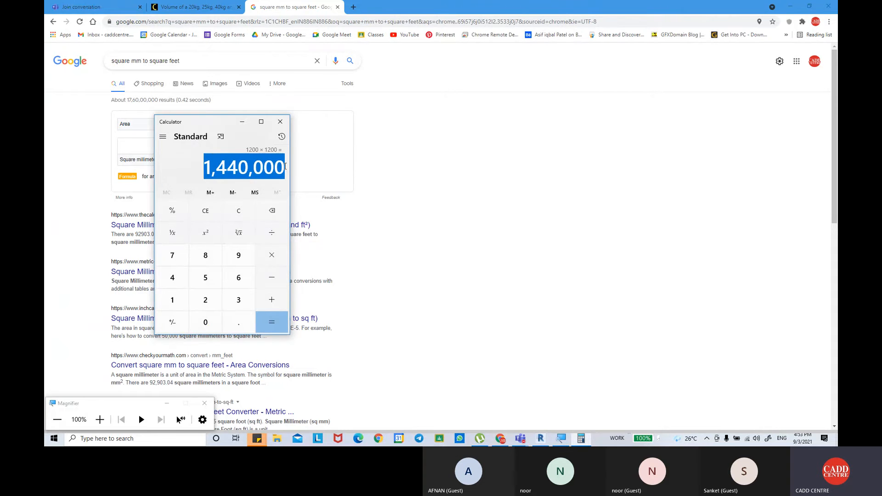
left_click(430, 112)
double_click(156, 146)
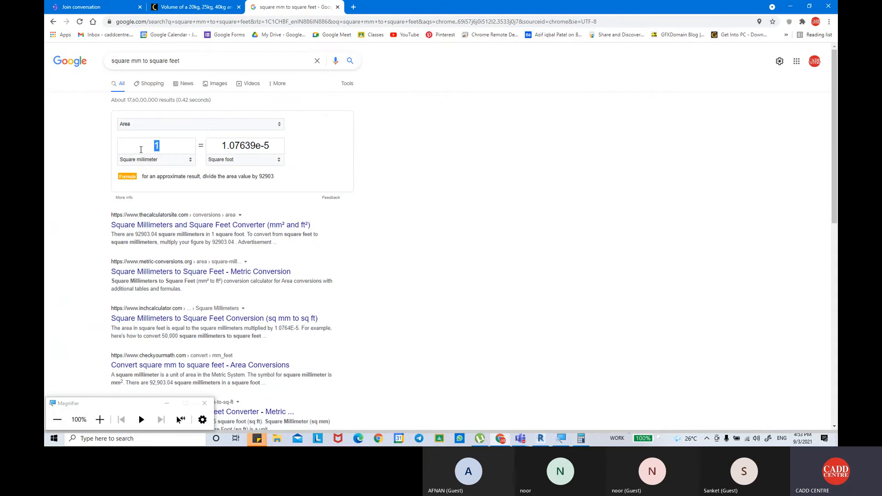
key("ctrl+v")
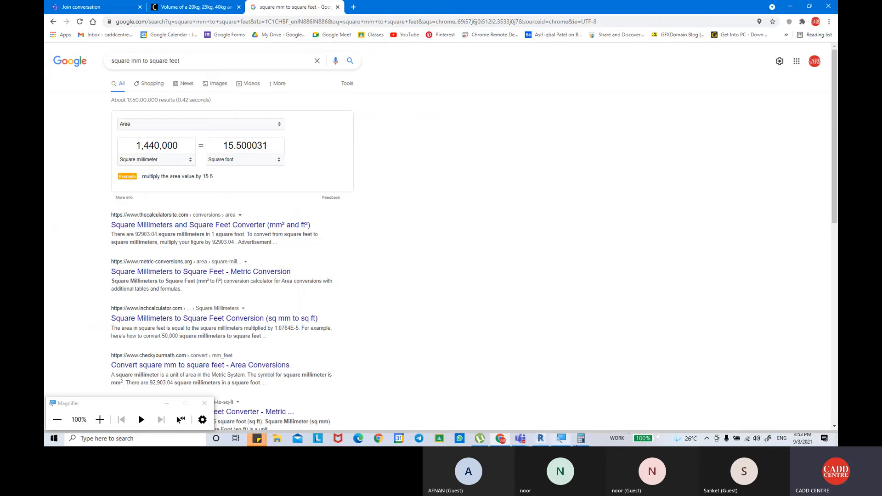
left_click(581, 438)
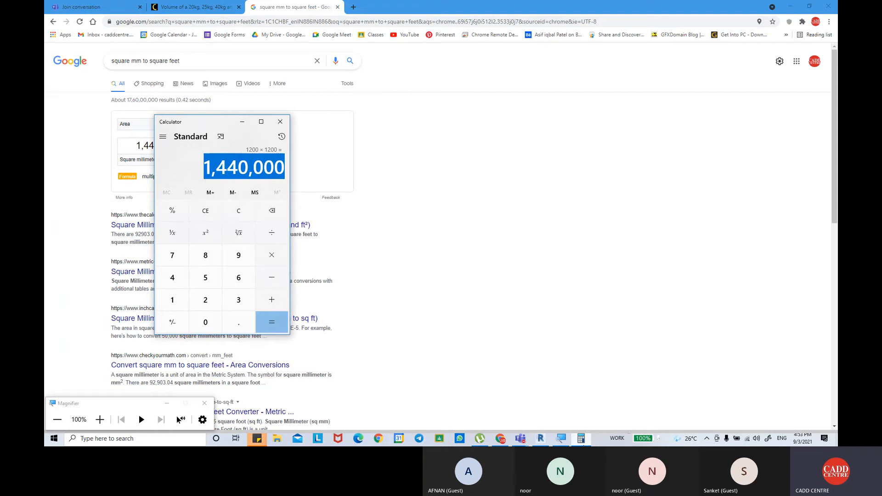
left_click_drag(222, 126, 455, 112)
left_click_drag(224, 143, 269, 141)
key("ctrl+c")
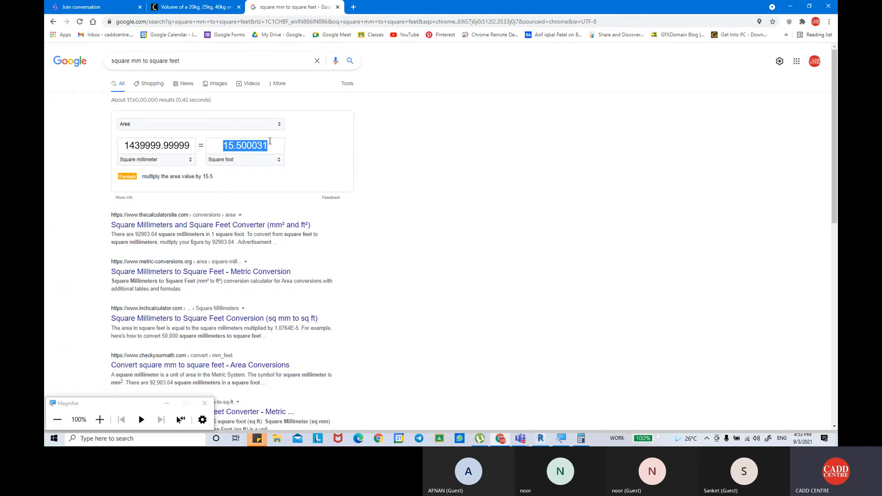
Return to Revit and start a calculated value named No of Tiles in the floor takeoff's fields.
left_click(540, 438)
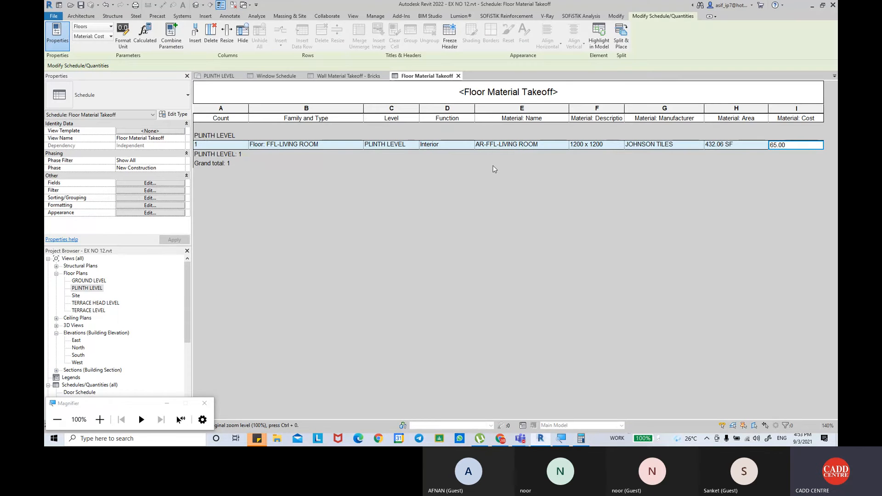
left_click(146, 185)
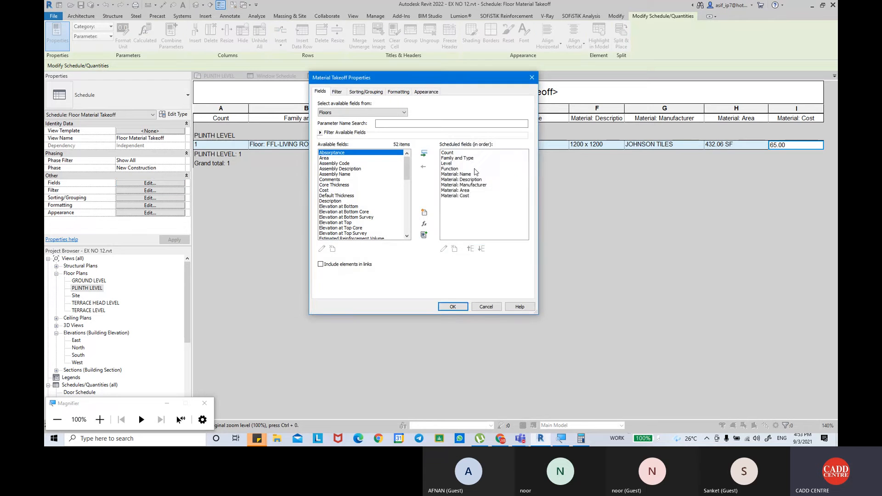
left_click(424, 224)
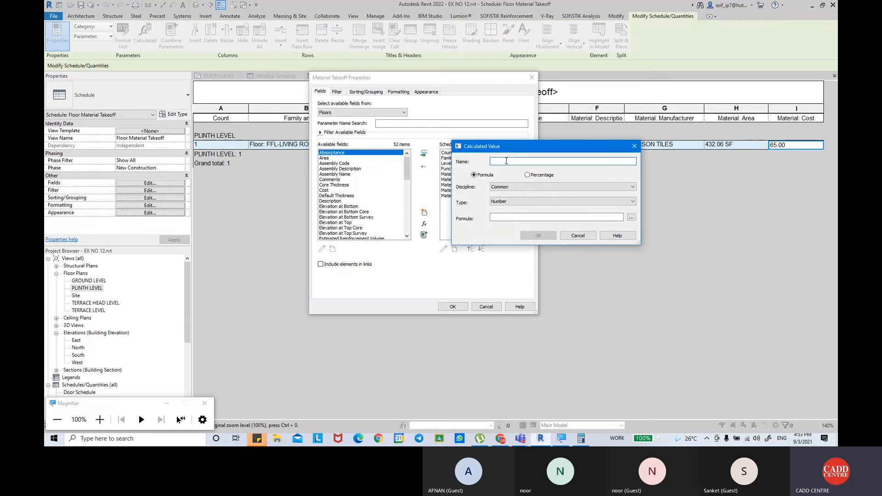
type("no")
key("BackSpace")
key("BackSpace")
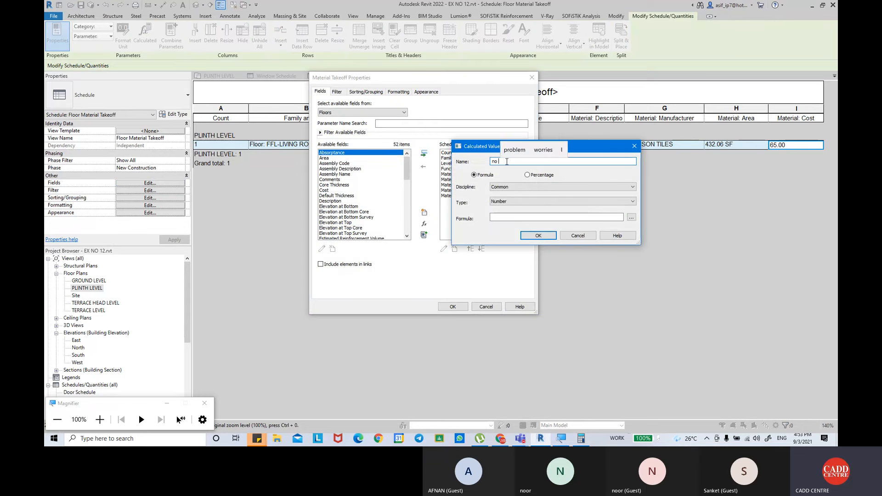
type("No of ti")
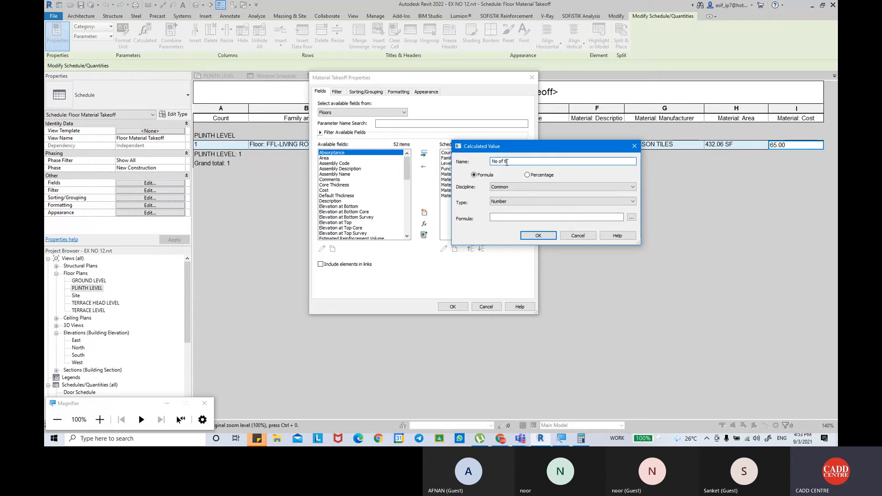
type("les")
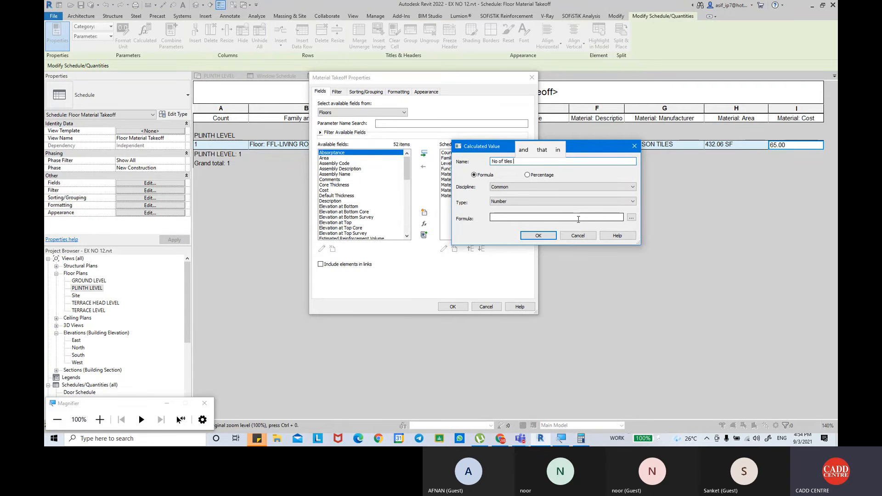
key("BackSpace")
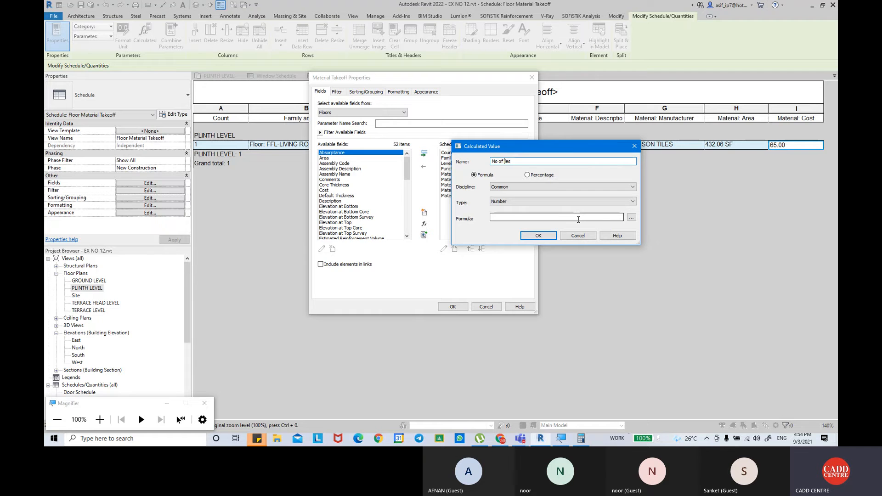
type("Ti")
Set the No of Tiles formula to Material: Area/1/15.500031+10% and apply the new field to the schedule.
left_click(631, 217)
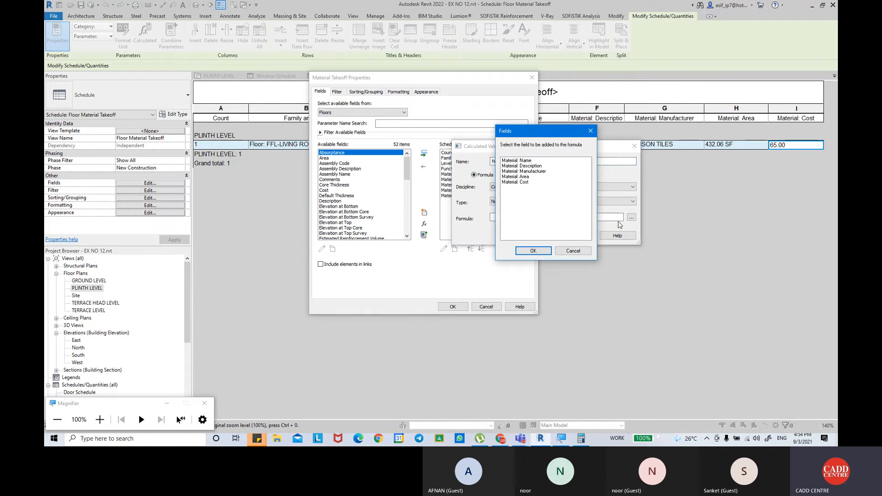
left_click(528, 177)
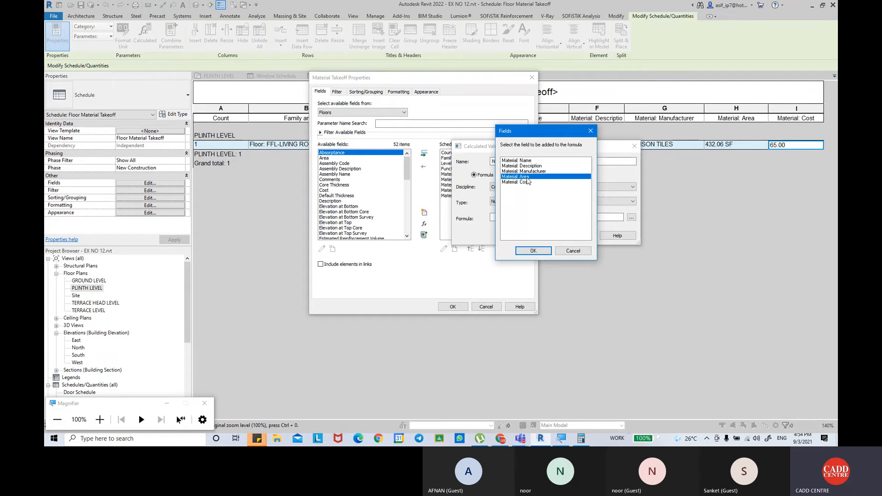
left_click(534, 250)
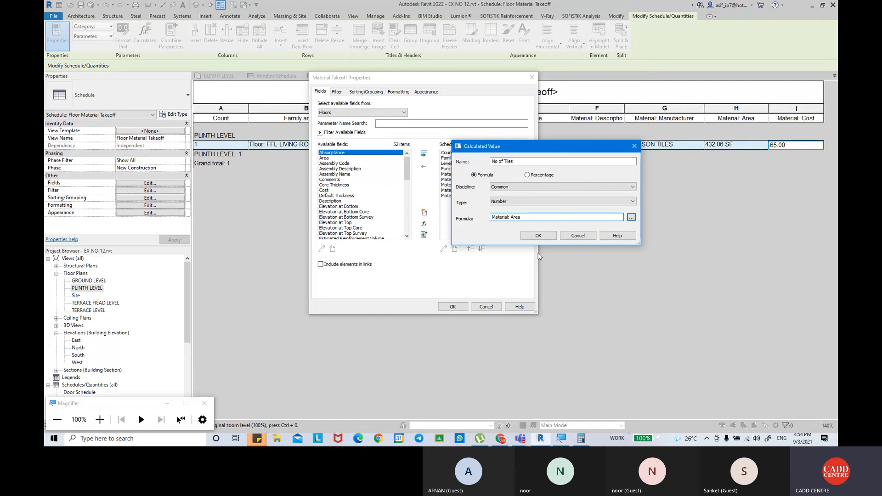
type("/1/")
key("ctrl+v")
type("+10%")
left_click(538, 235)
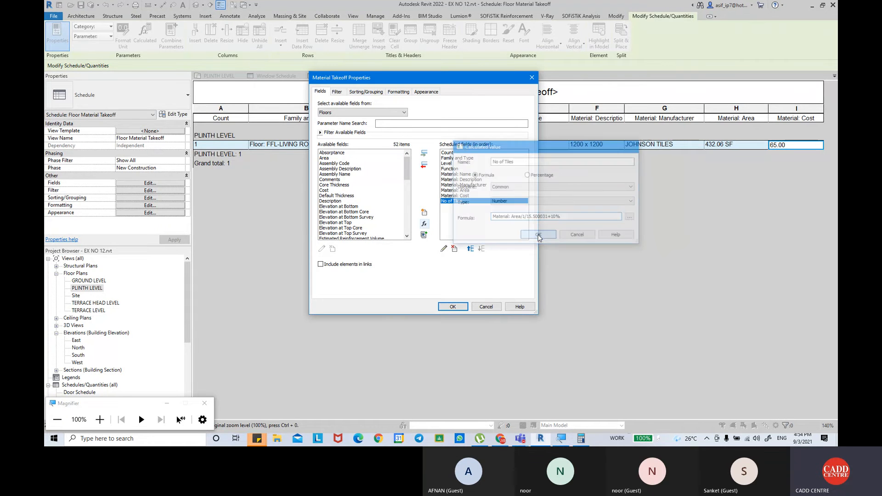
left_click(463, 311)
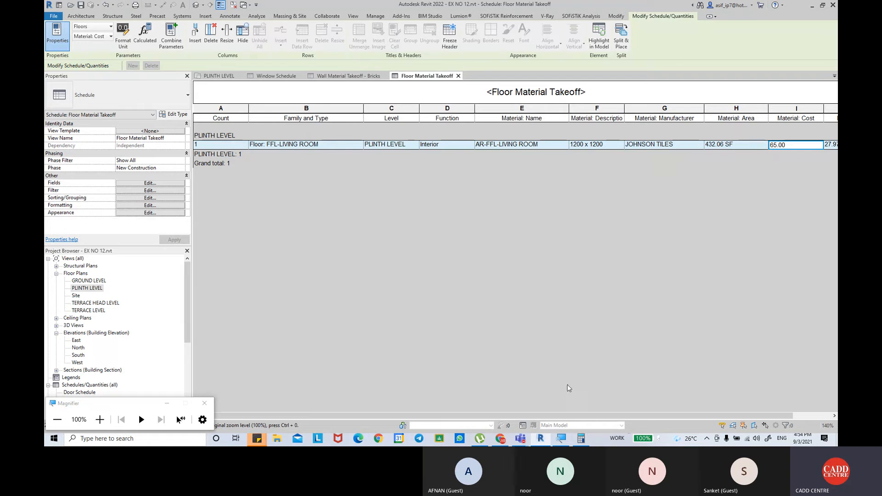
left_click_drag(561, 416, 628, 415)
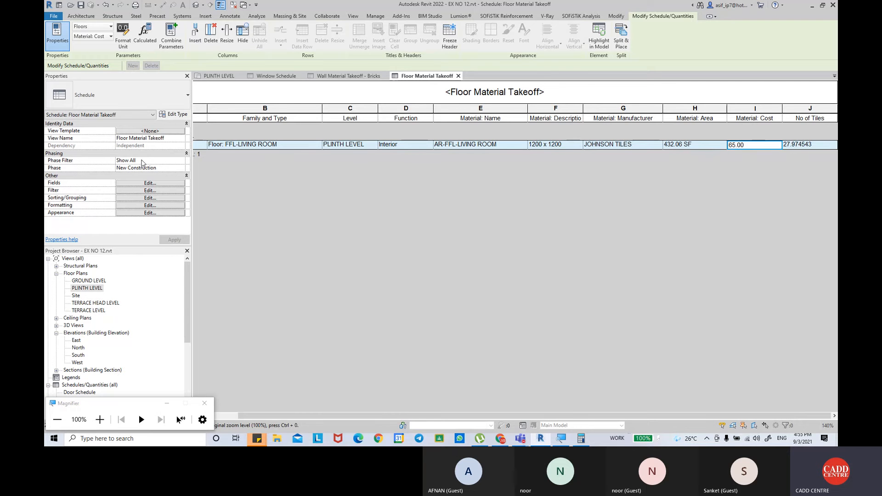
Start another calculated value in the takeoff's fields, named Total cost, with the Currency type.
left_click(150, 183)
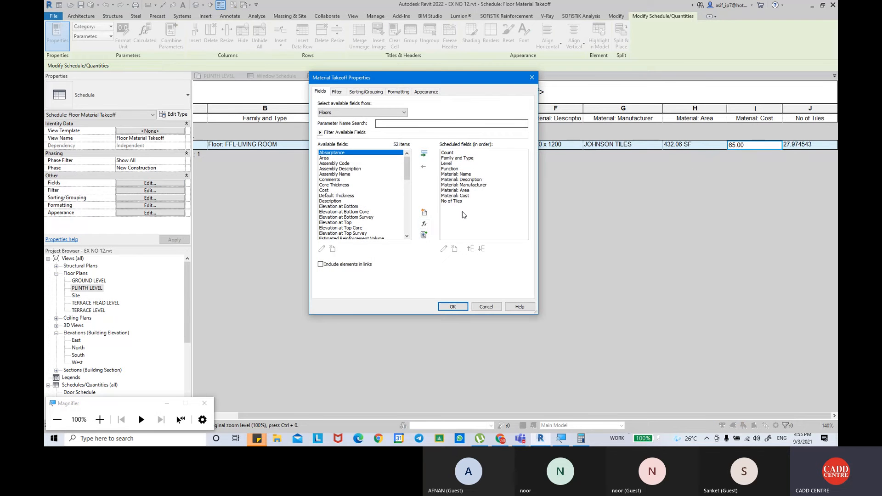
left_click(424, 223)
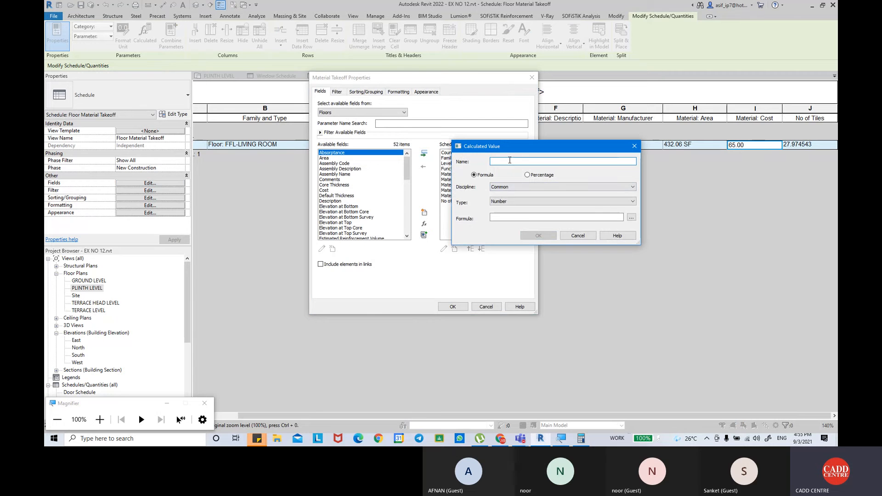
type("Tot")
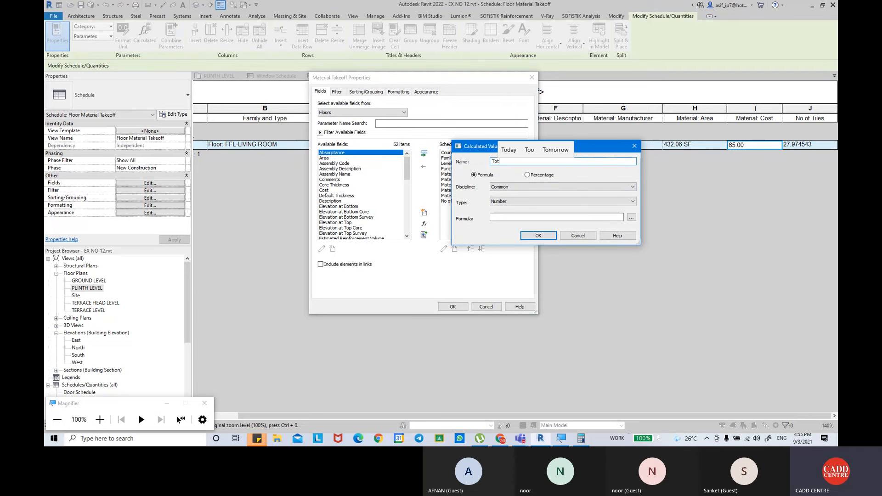
type("al cost")
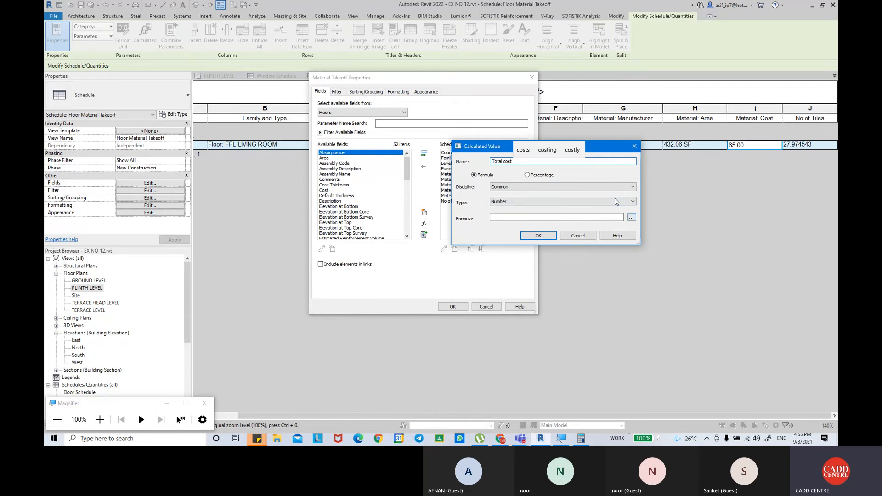
left_click(631, 201)
left_click(539, 284)
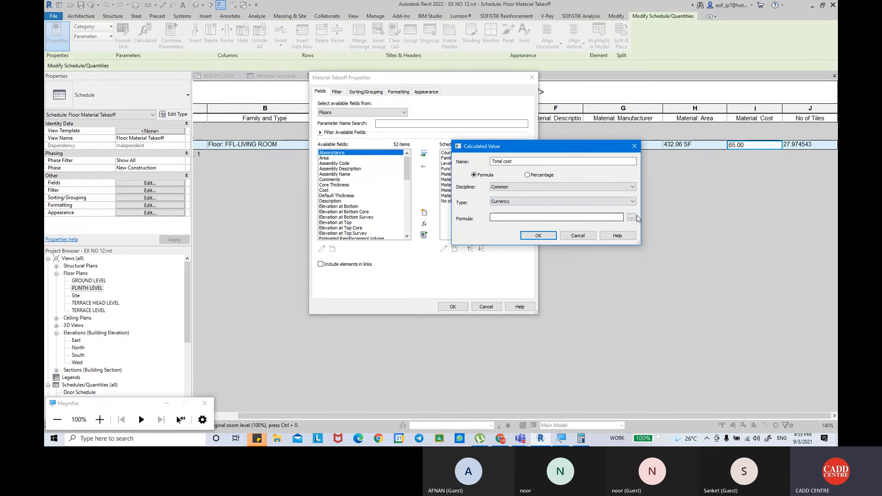
Set the Total cost formula to No of Tiles*Material: Cost and apply the new field to the schedule.
left_click(631, 216)
left_click(521, 187)
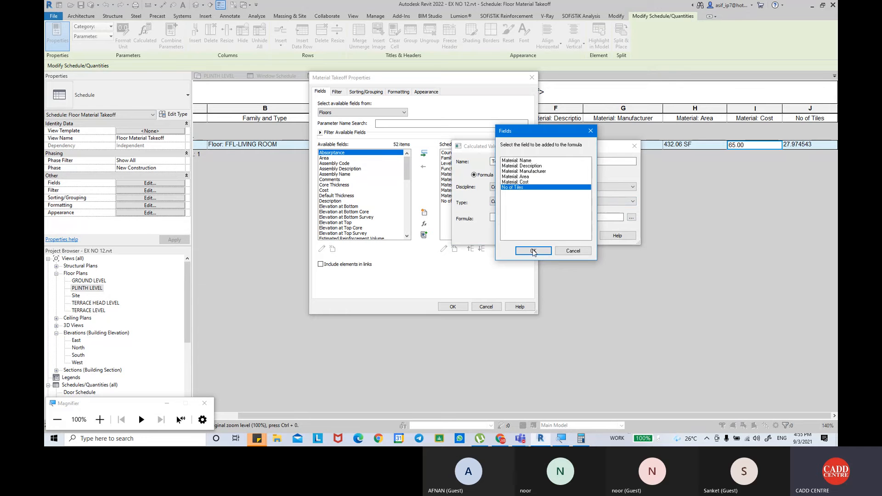
left_click(533, 251)
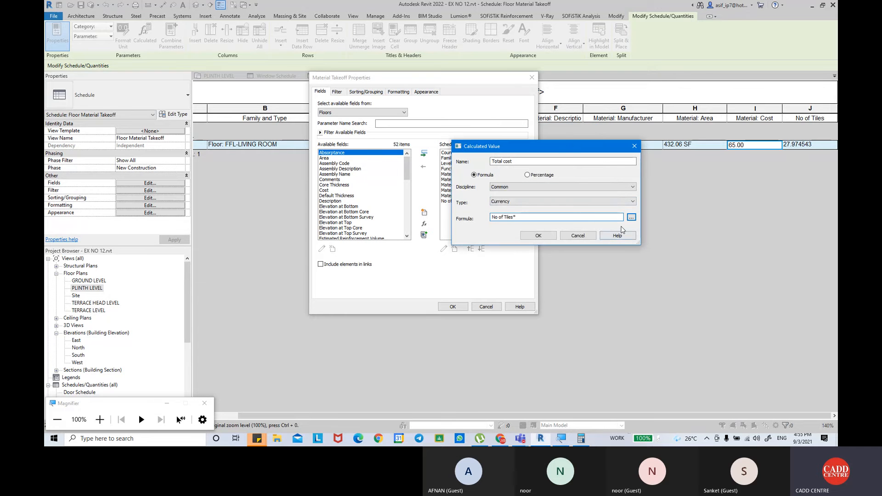
left_click(632, 217)
left_click(515, 182)
left_click(533, 250)
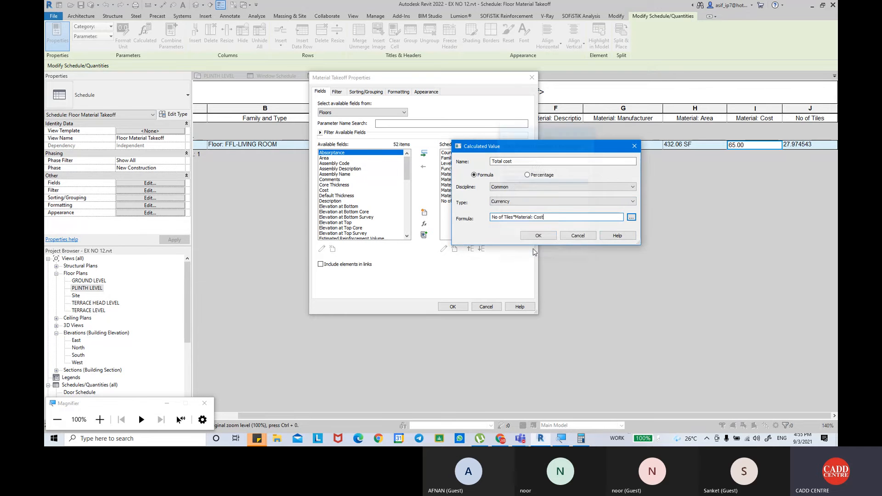
left_click(537, 235)
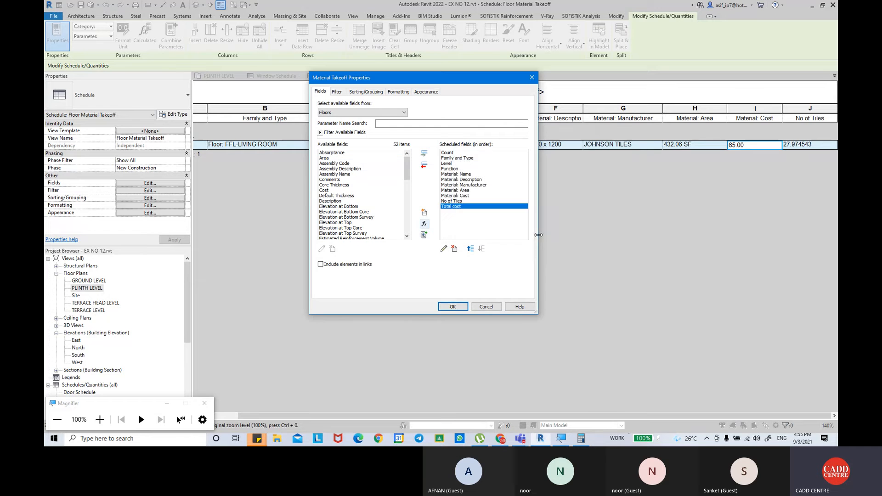
left_click(450, 305)
left_click_drag(530, 414, 577, 414)
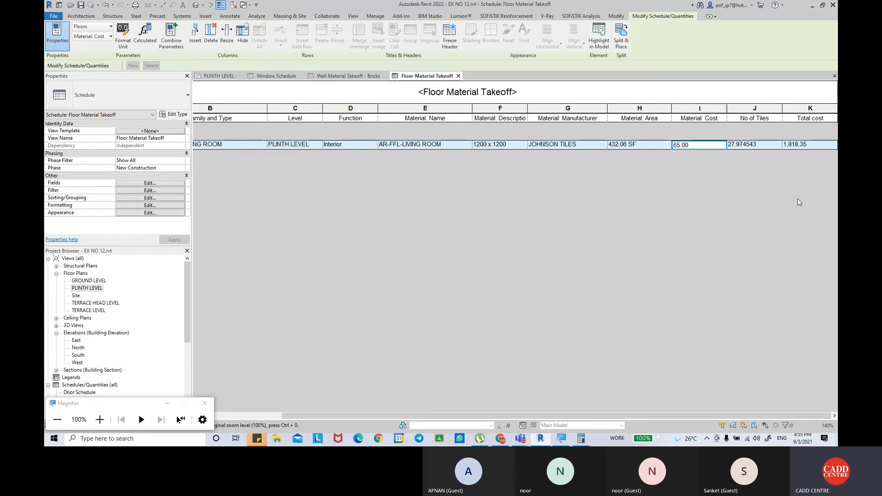
Set the living room floor's material cost to 1500 in the takeoff.
left_click(158, 183)
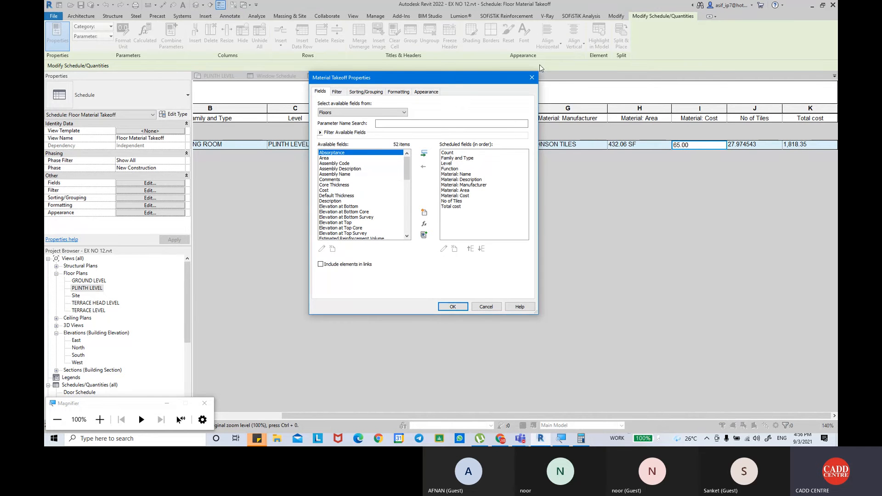
left_click(532, 77)
left_click(698, 146)
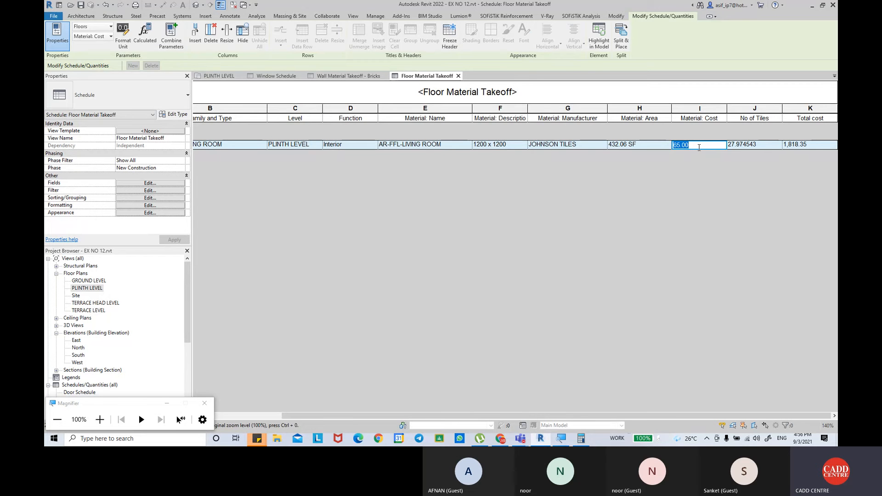
type("1500")
left_click(699, 150)
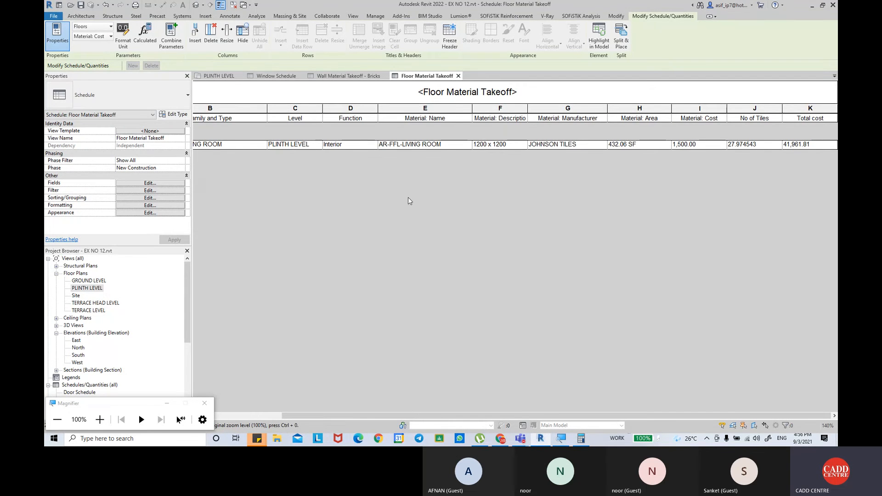
Zoom out the floor material takeoff to show all its columns and minimize the Magnifier window.
scroll(407, 201, "down", 2, "ctrl")
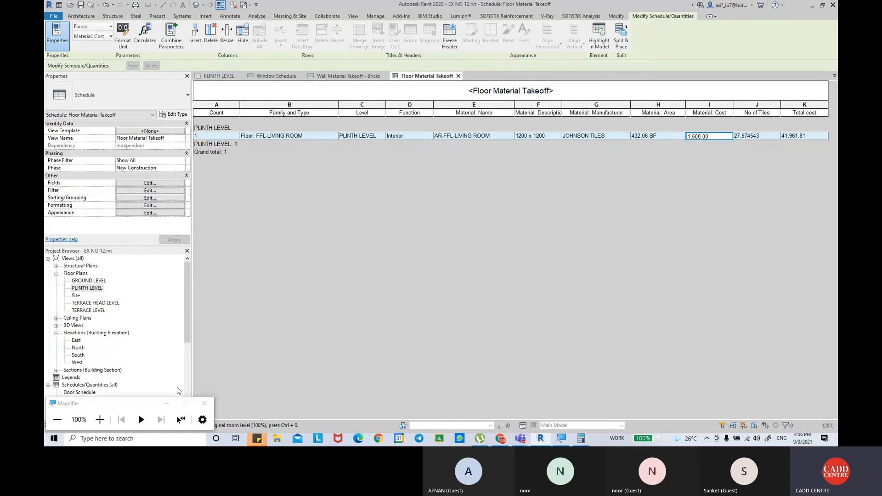
left_click(167, 403)
scroll(141, 386, "down", 2)
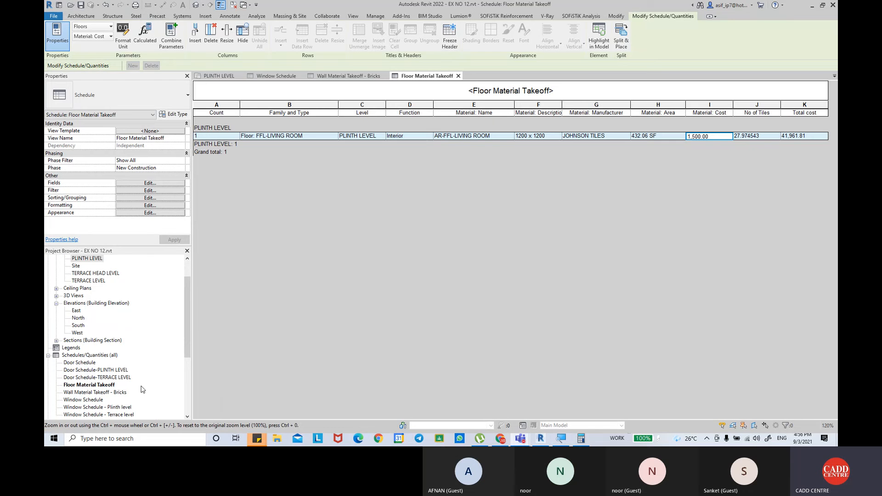
scroll(141, 390, "down", 1)
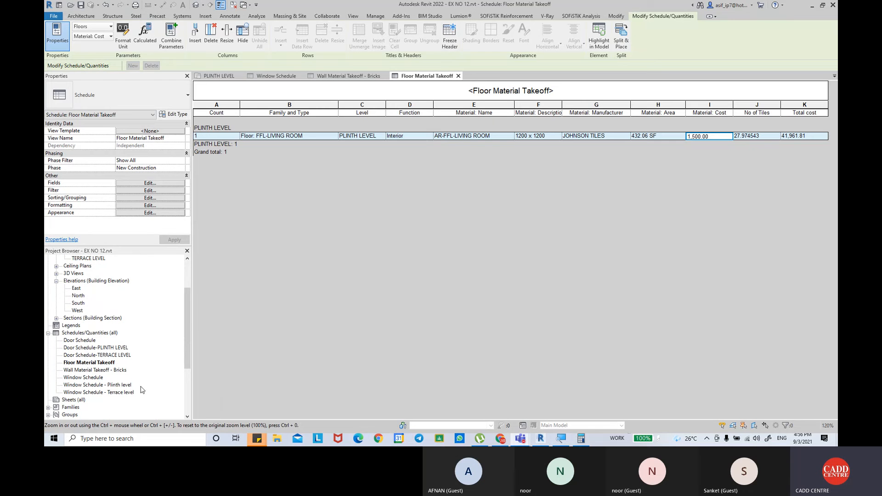
left_click(89, 363)
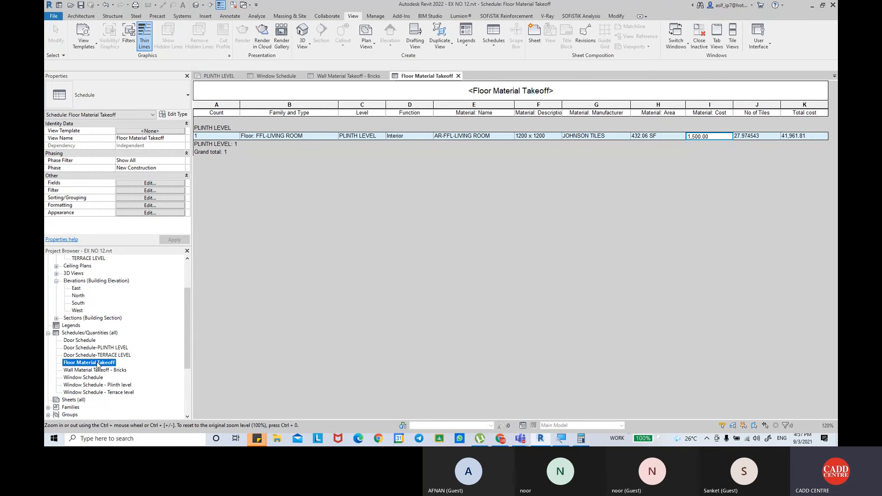
right_click(102, 365)
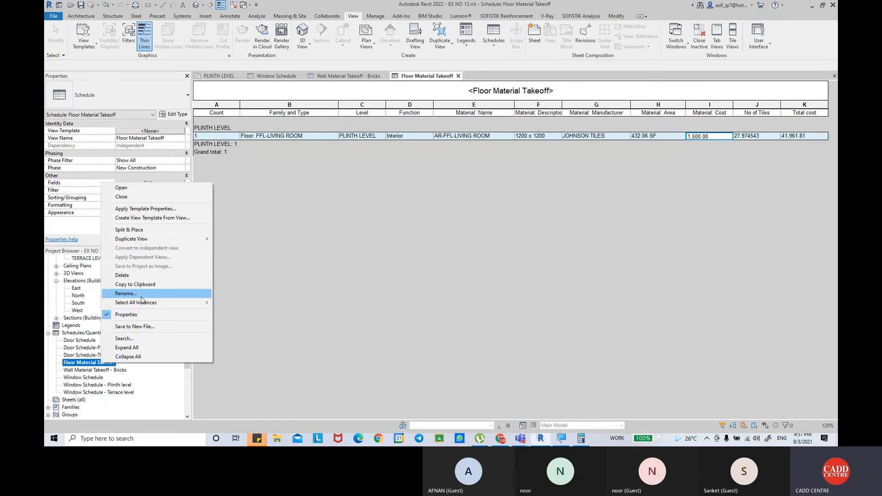
Rename the takeoff as Floor Material Takeoff Living and Dinning Room in the schedule's title row.
left_click(562, 93)
left_click(562, 93)
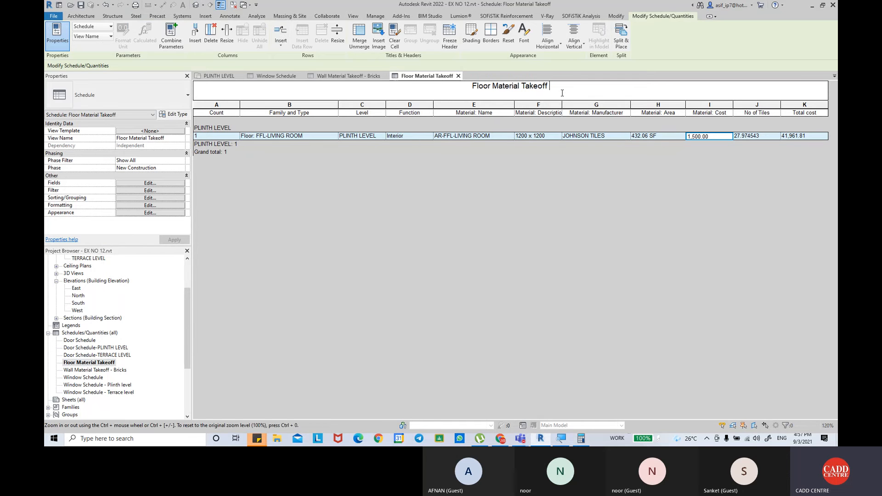
type("Living")
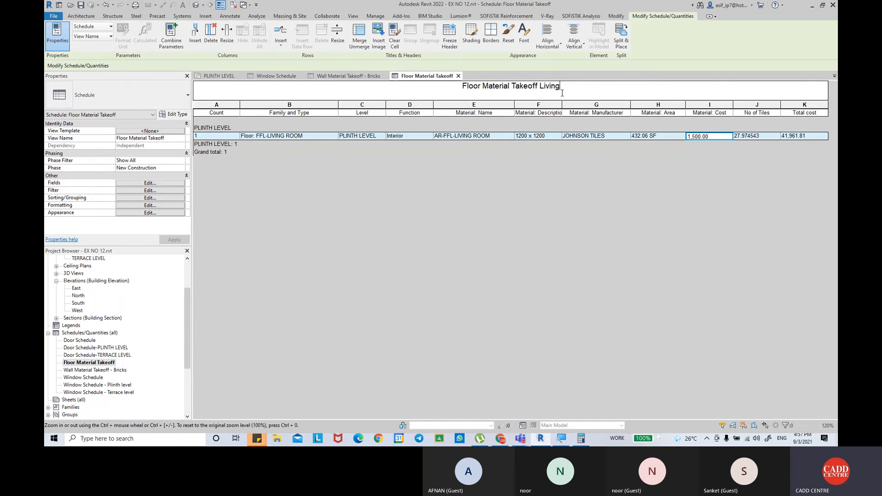
type(" and room")
key("BackSpace")
key("BackSpace")
key("BackSpace")
key("BackSpace")
key("BackSpace")
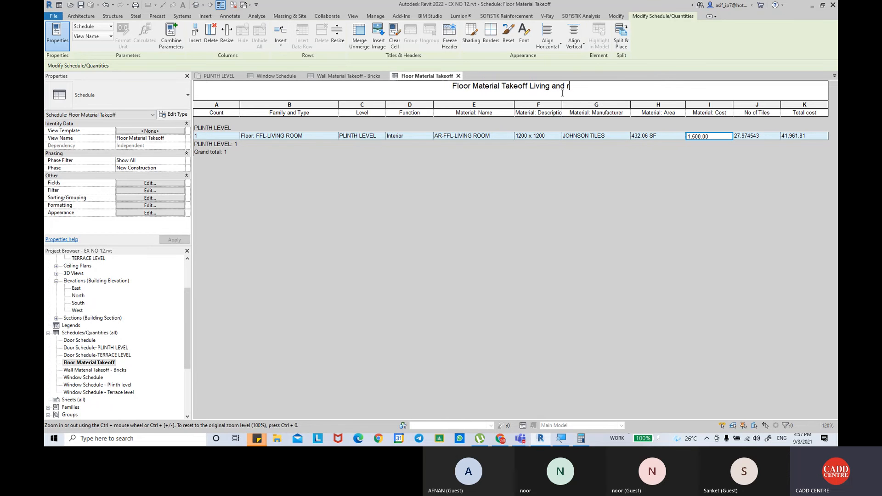
type("Dinn")
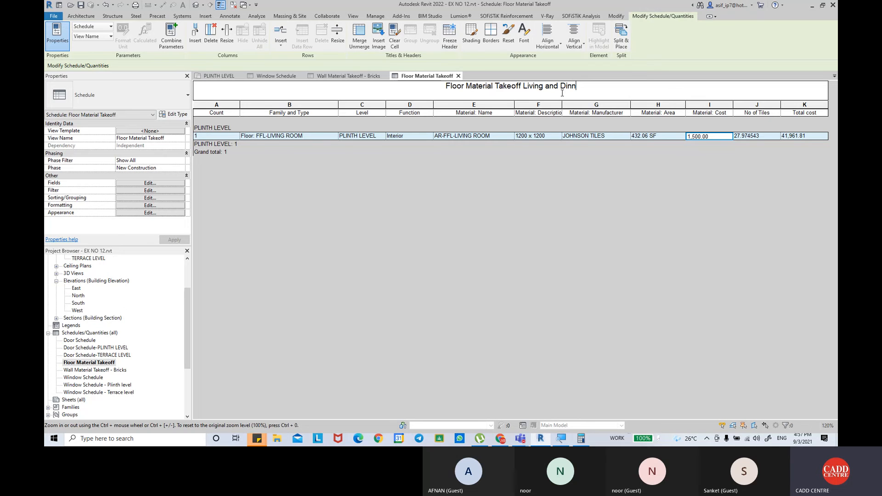
type("ing Room")
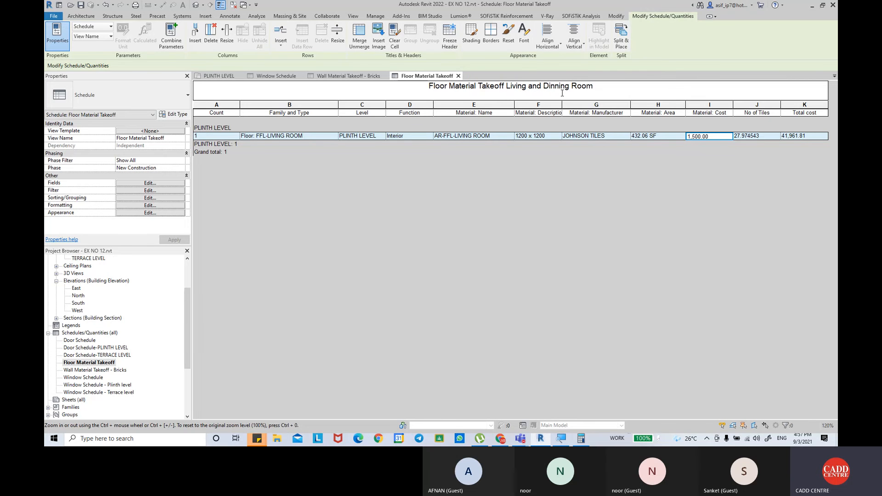
key("Return")
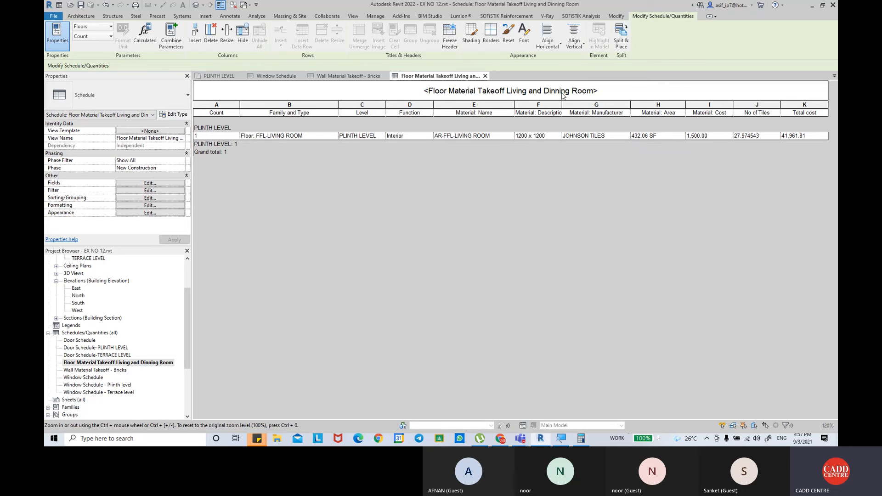
Check the Microsoft Teams meeting window and return to Revit.
mouse_move(525, 442)
left_click(513, 398)
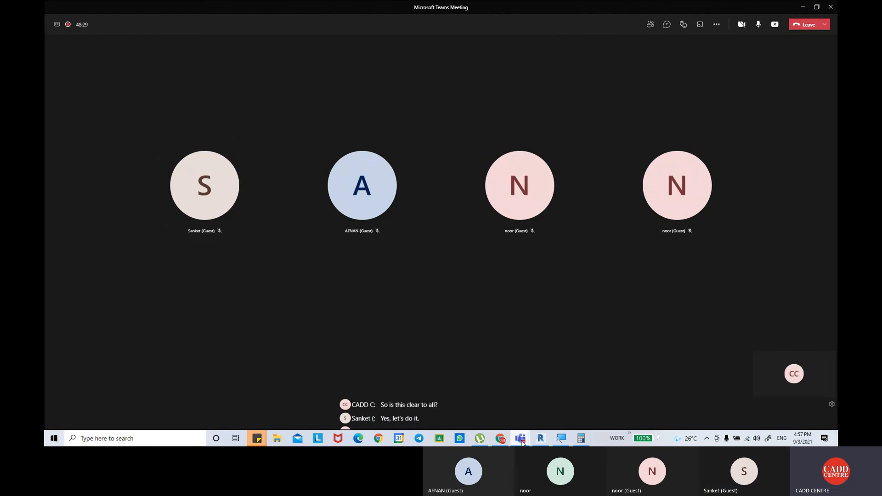
mouse_move(521, 433)
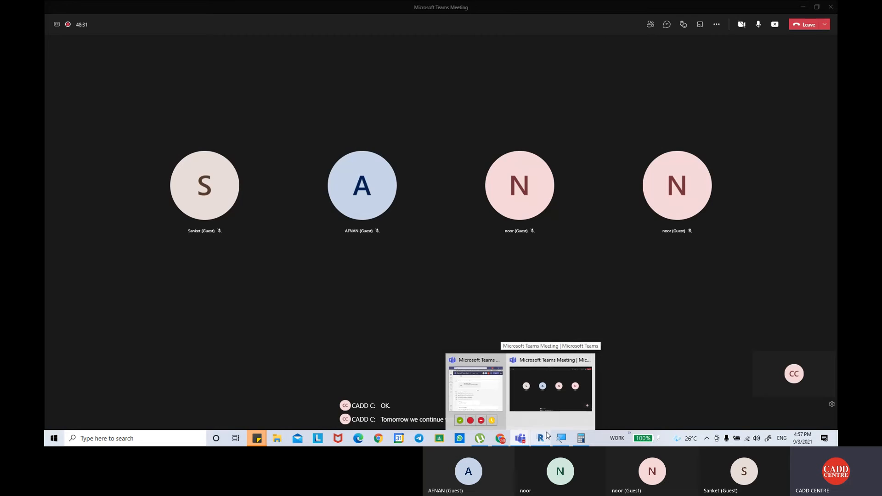
left_click(540, 437)
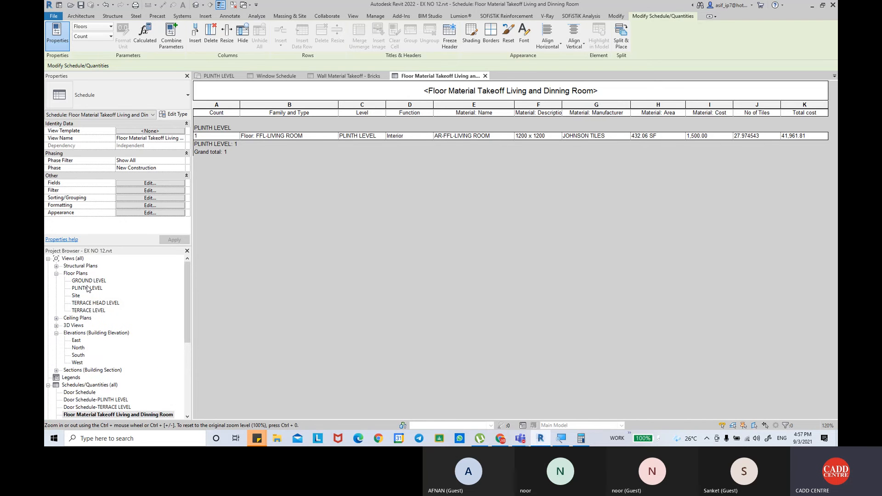
Open the PLINTH LEVEL floor plan and examine the dining room, master bedroom 1 and overall room layout.
double_click(87, 288)
scroll(401, 209, "up", 5)
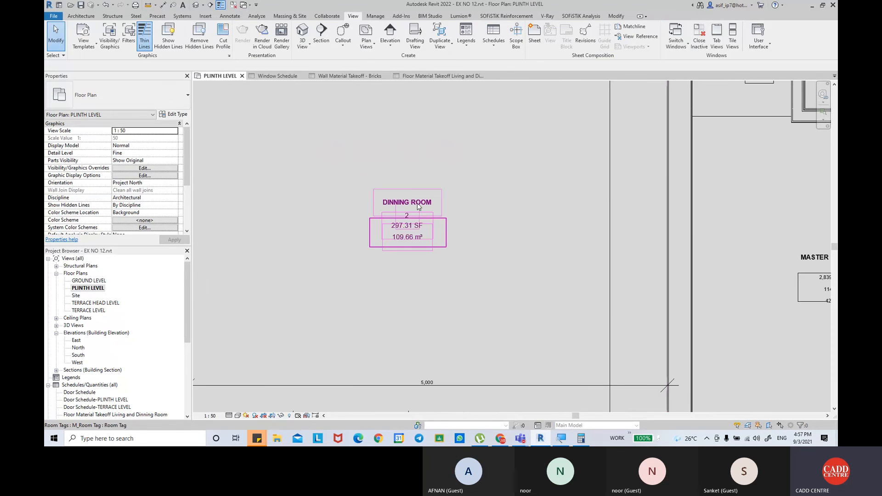
scroll(401, 209, "down", 3)
scroll(438, 163, "up", 3)
left_click(448, 176)
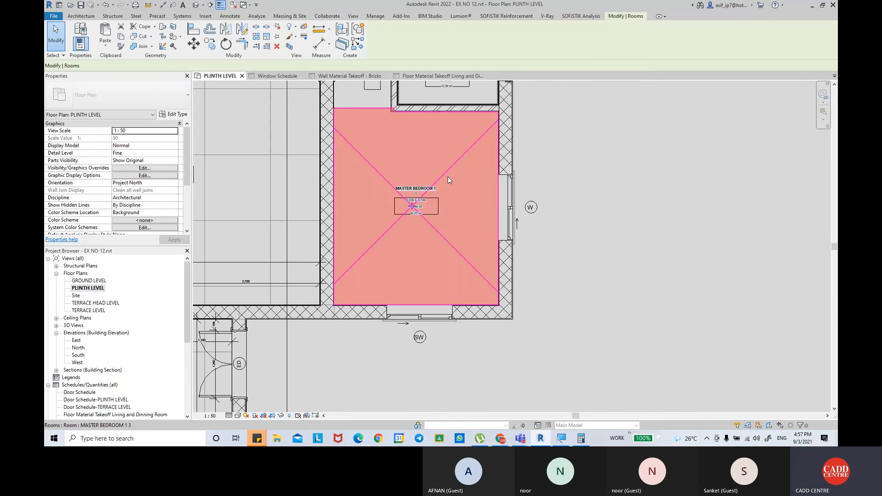
scroll(423, 198, "up", 1)
scroll(423, 198, "down", 4)
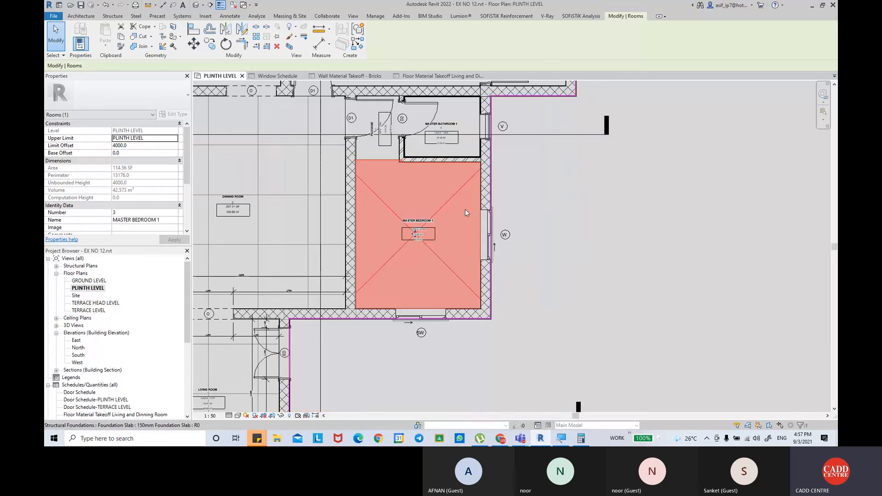
left_click(544, 205)
middle_click_drag(543, 204, 531, 247)
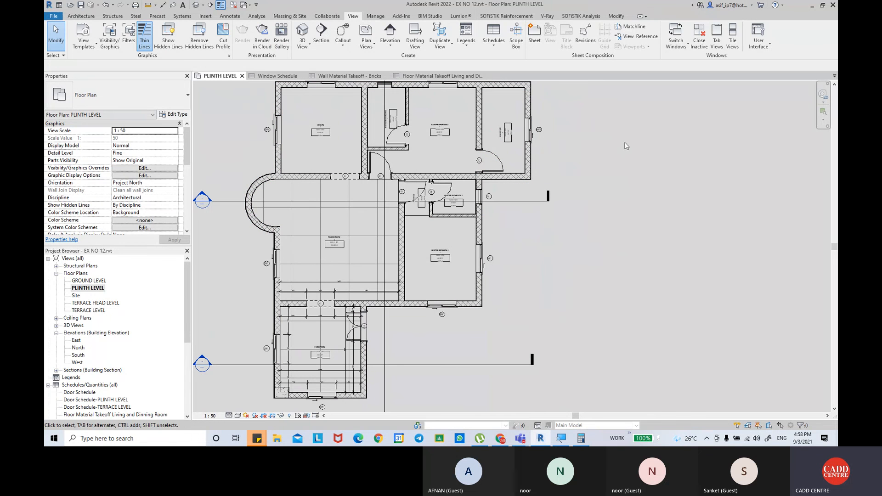
middle_click_drag(628, 135, 626, 134)
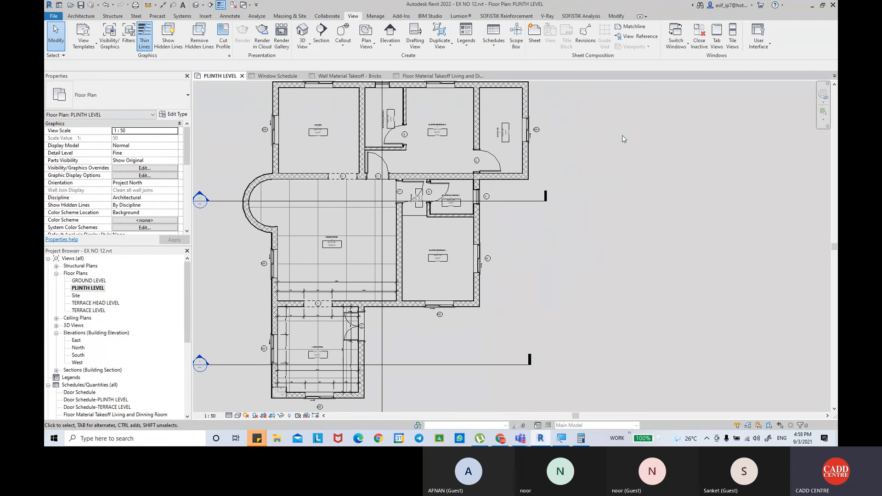
scroll(622, 135, "down", 2)
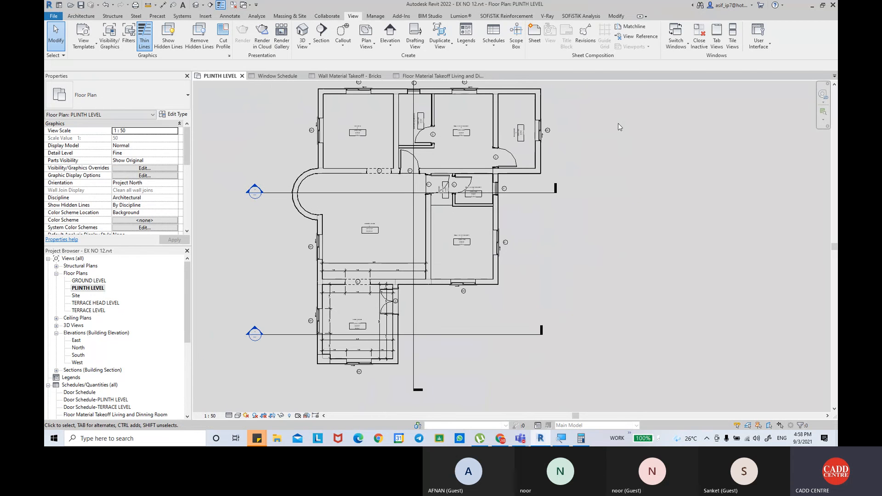
Show the architecture tools for the floor plan and switch to the Microsoft Teams meeting window.
left_click(81, 15)
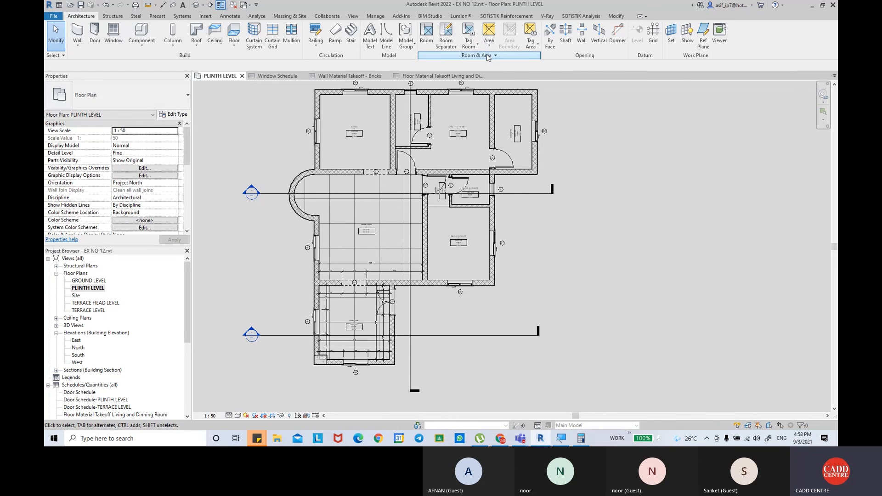
mouse_move(520, 439)
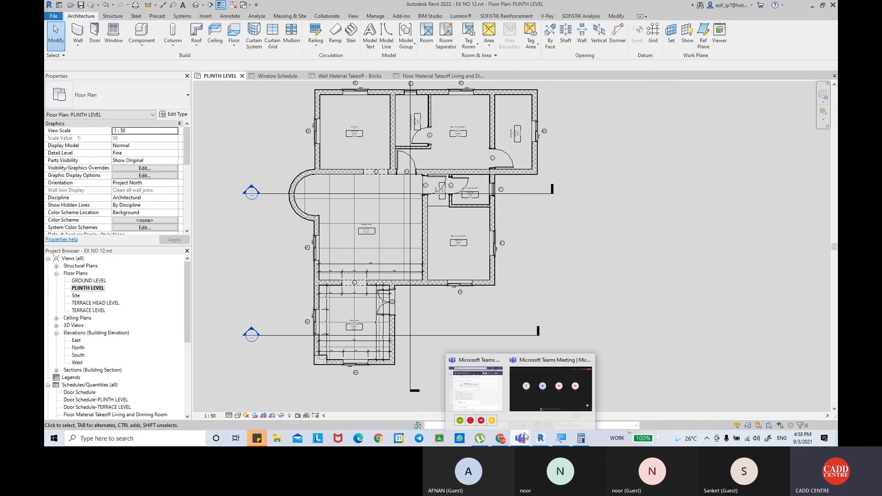
left_click(554, 396)
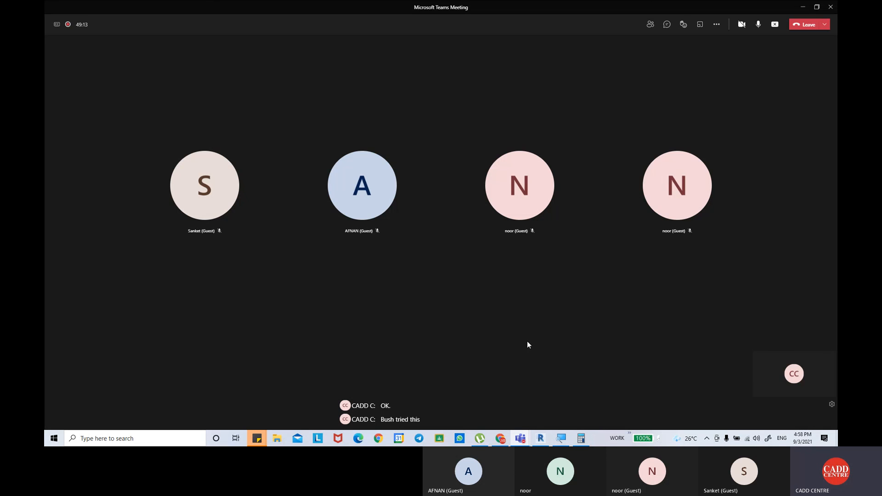